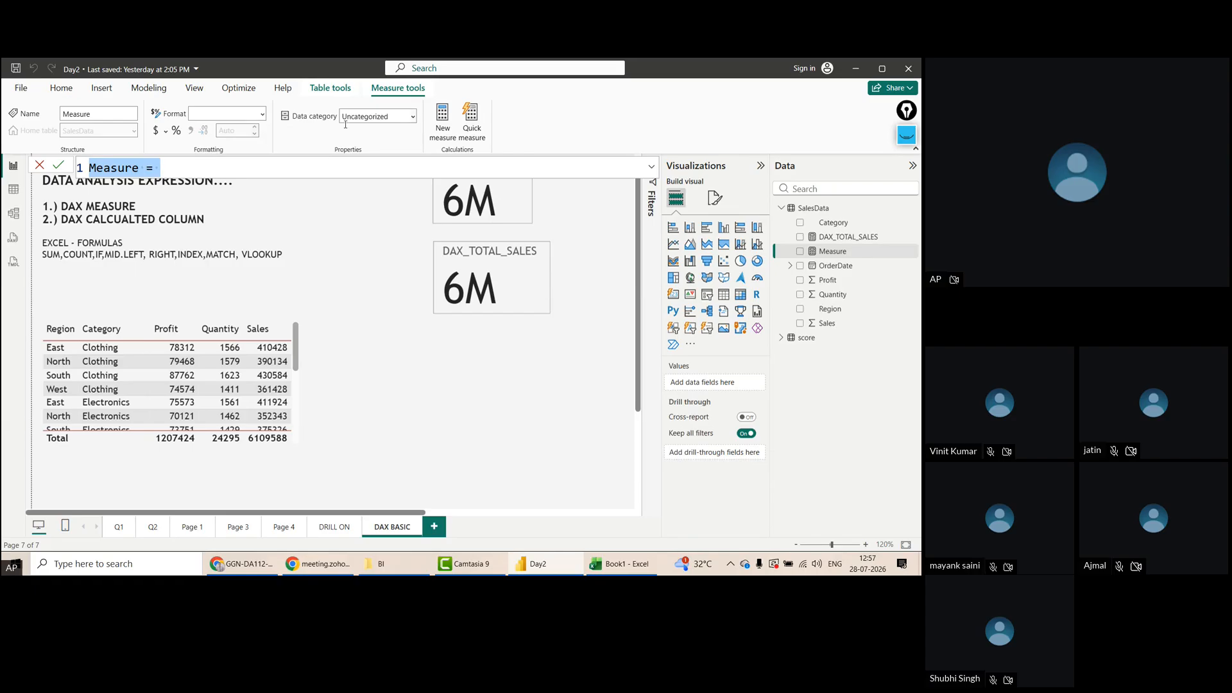
# Define the new measure as DAX_AVG_SALE = AVERAGE(SalesData) and commit it
pyautogui.doubleClick(128, 168)
pyautogui.write('DAX_AVG')
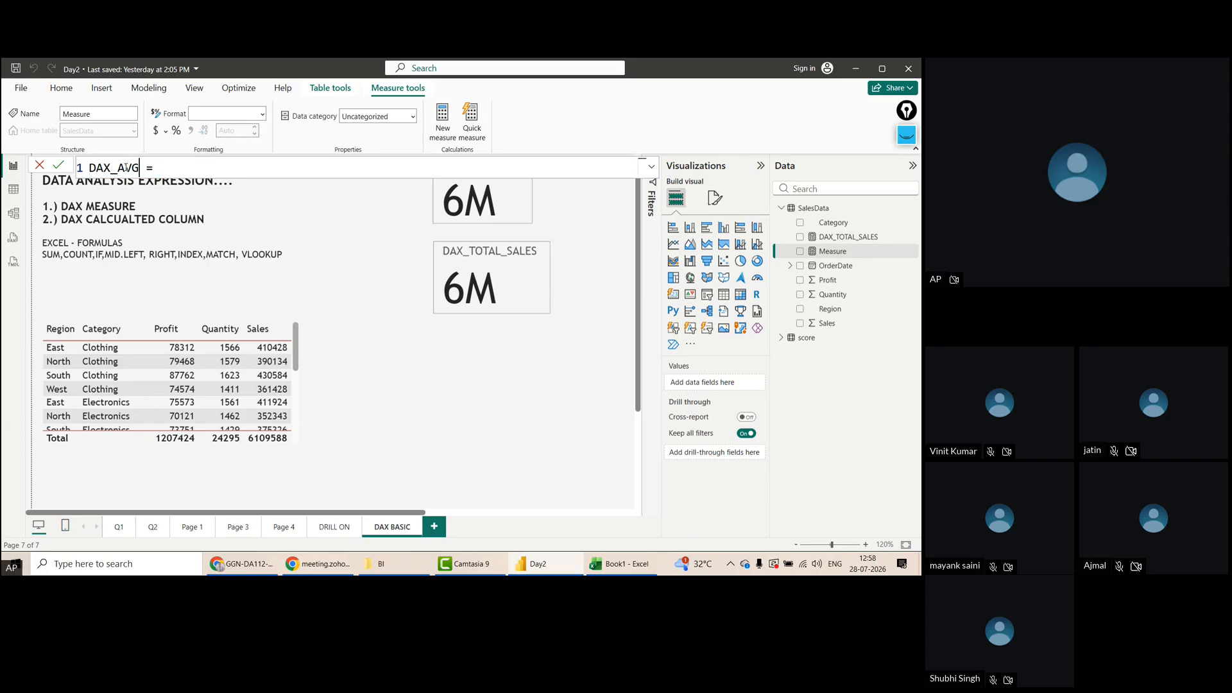
pyautogui.write('_SALE = AVER')
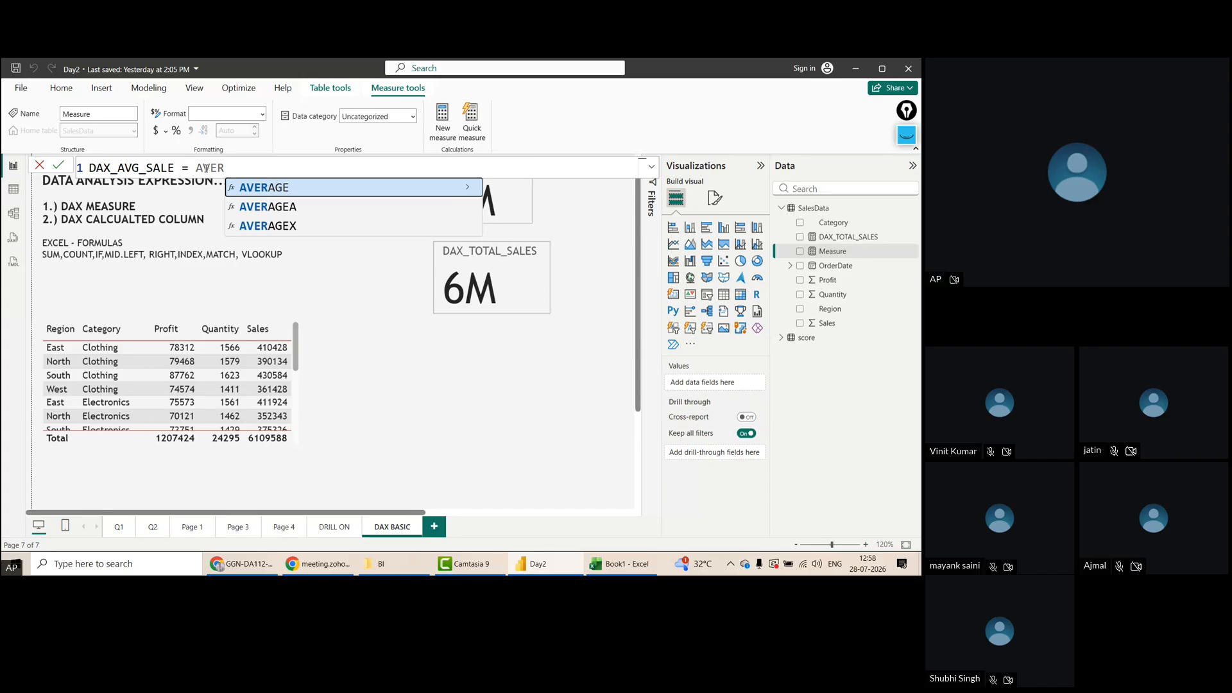
pyautogui.press('Tab')
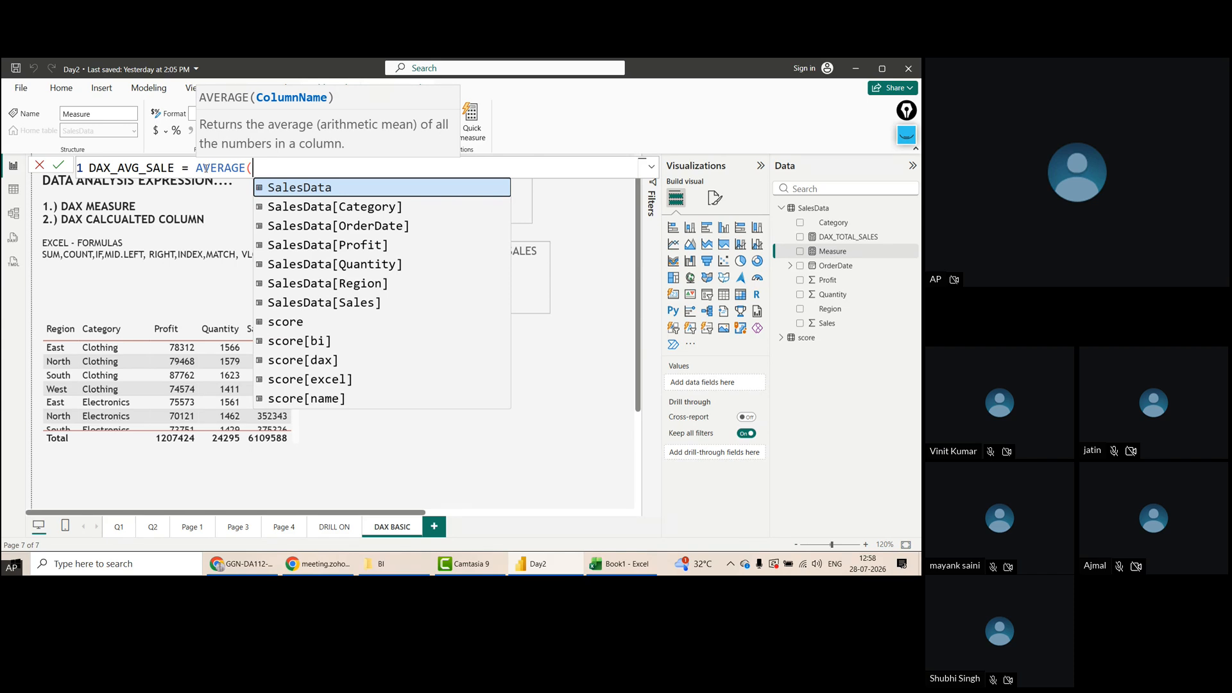
pyautogui.write('SALE')
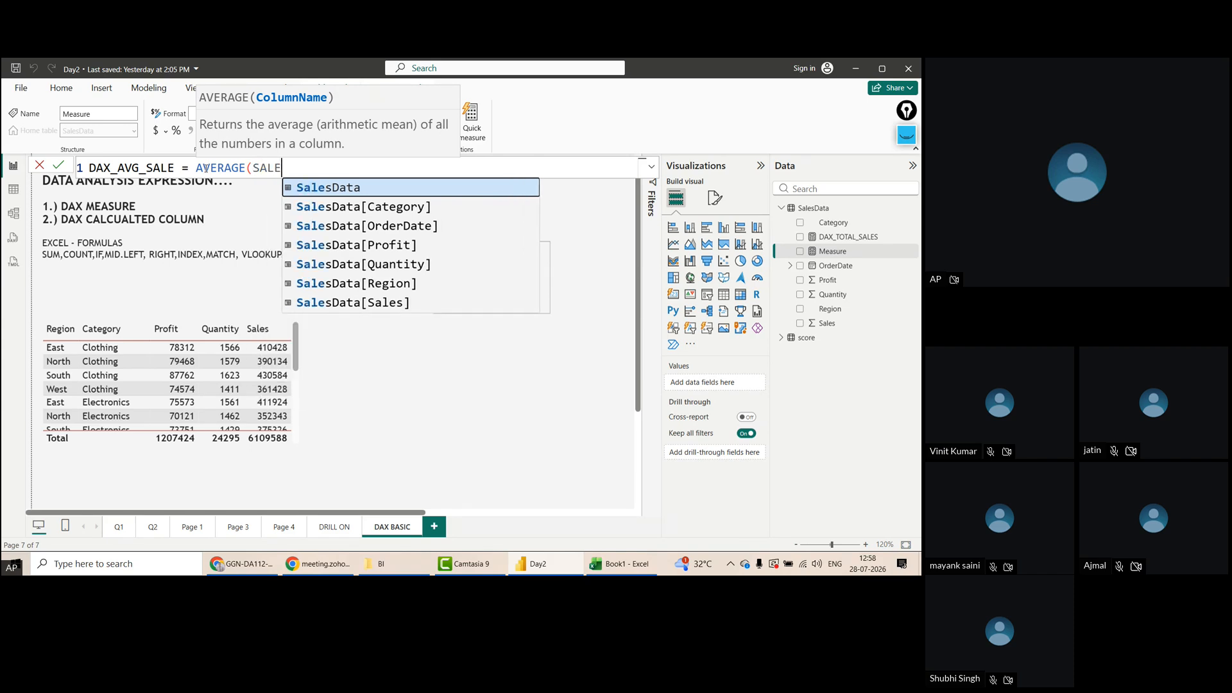
pyautogui.write('SDAT')
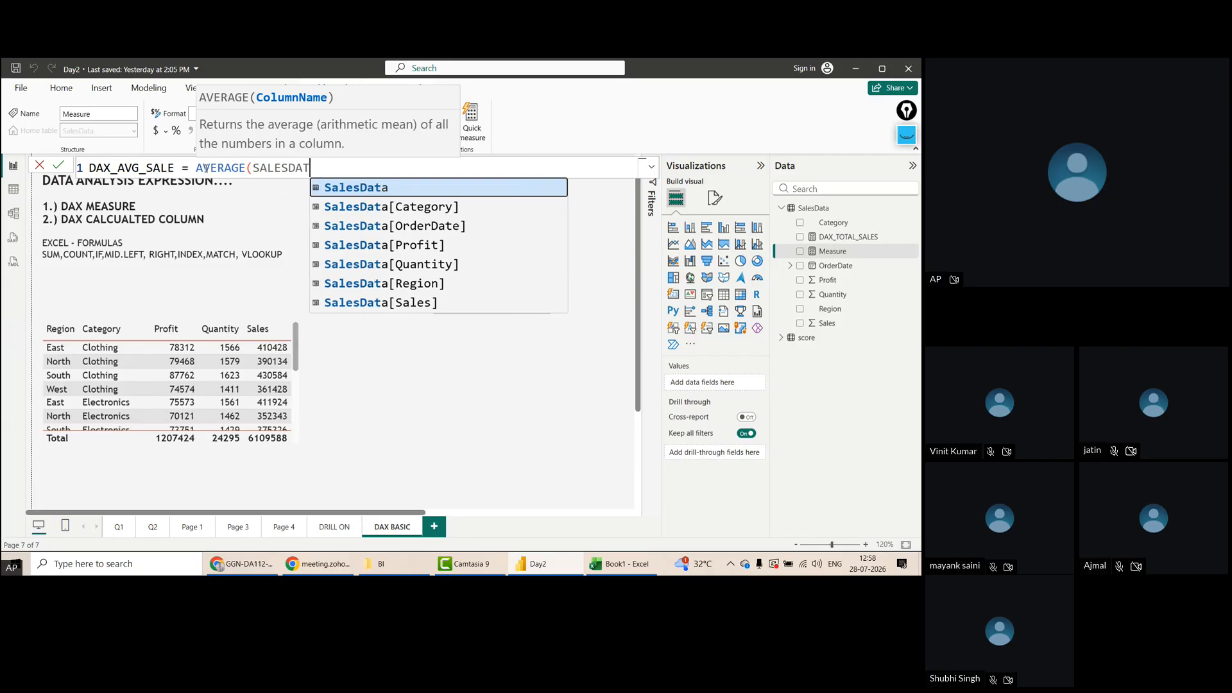
pyautogui.write('A')
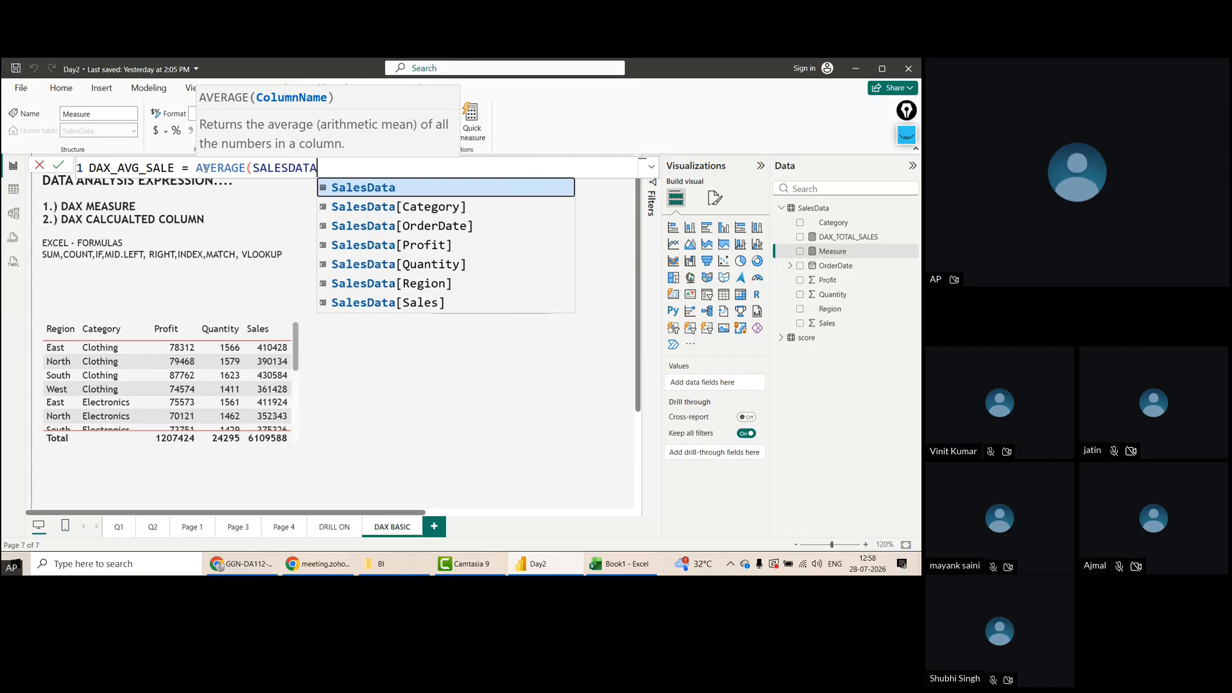
pyautogui.click(360, 194)
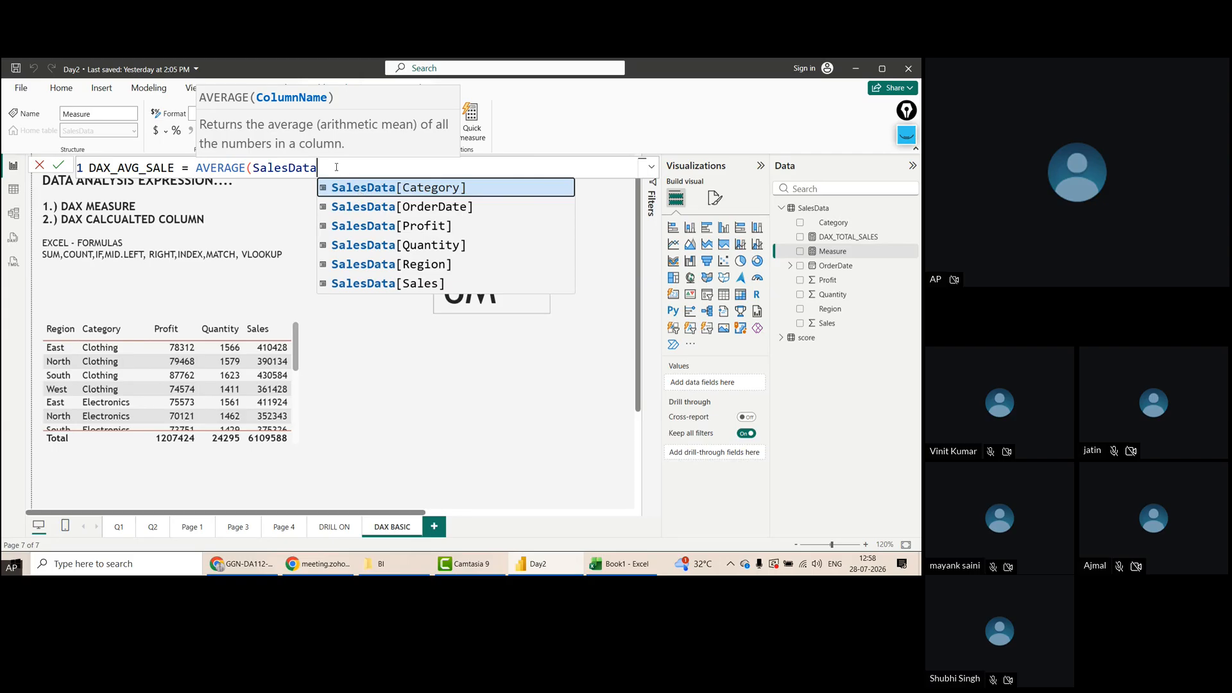
pyautogui.write(')')
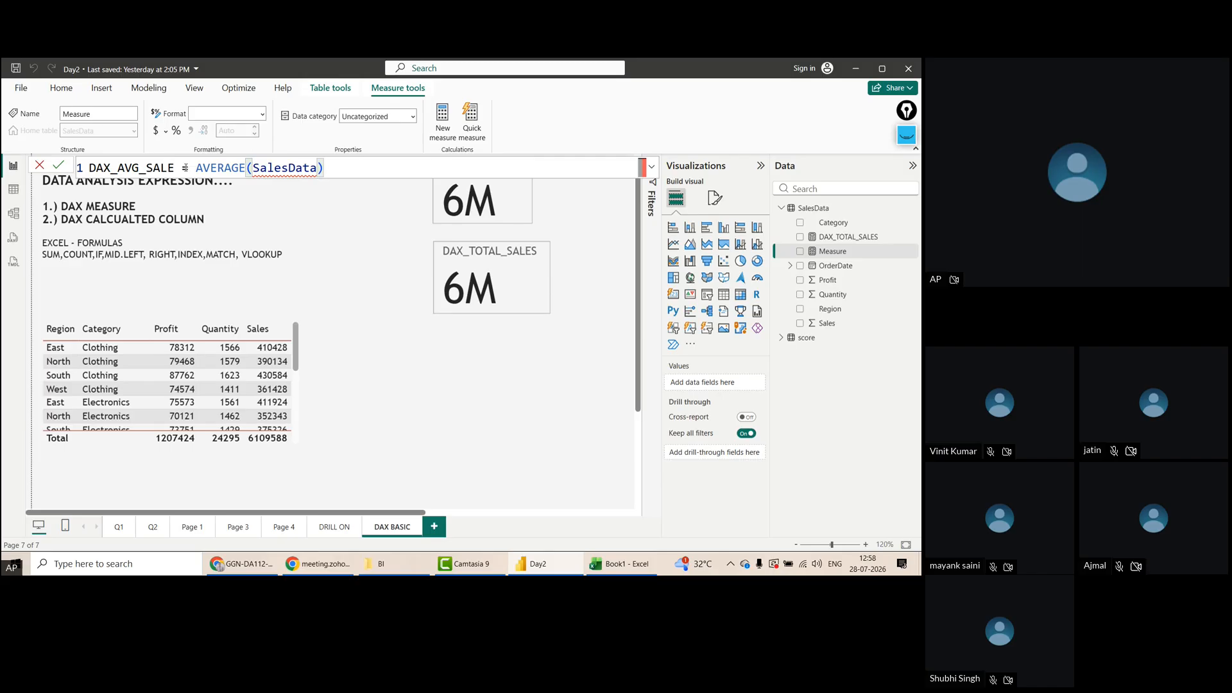
pyautogui.click(57, 168)
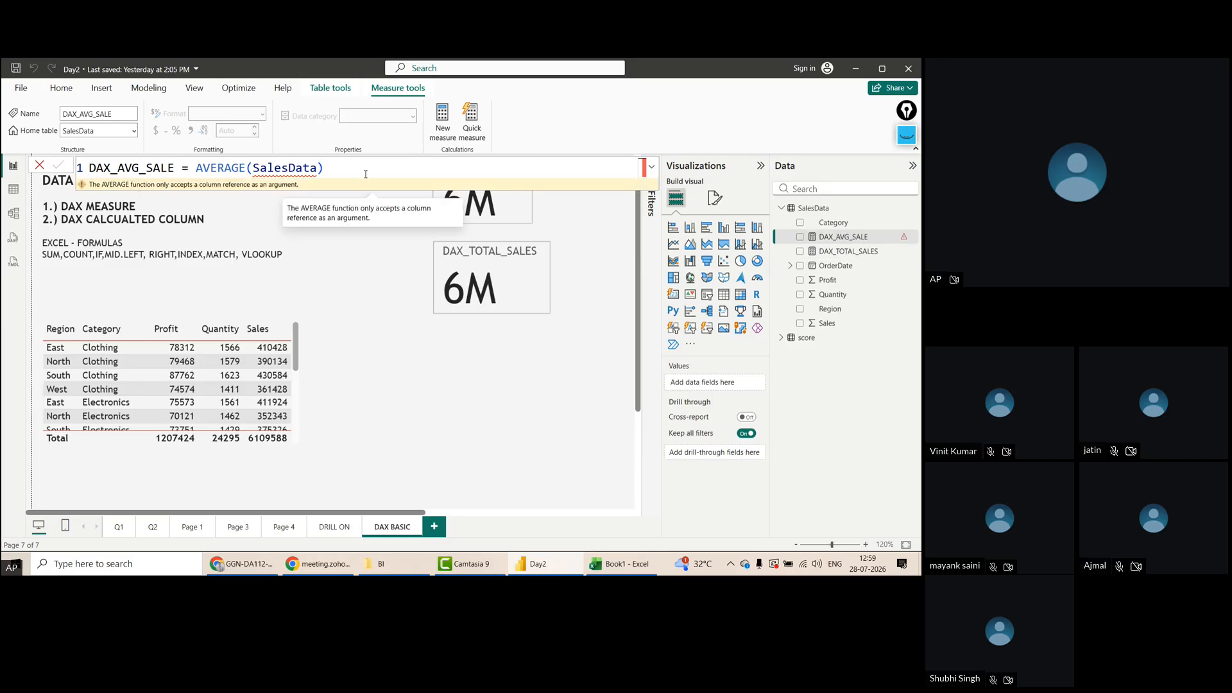
# Change the AVERAGE argument in the DAX_AVG_SALE formula to the column SalesData[Sales] and commit the measure
pyautogui.scroll(9, 361, 165)
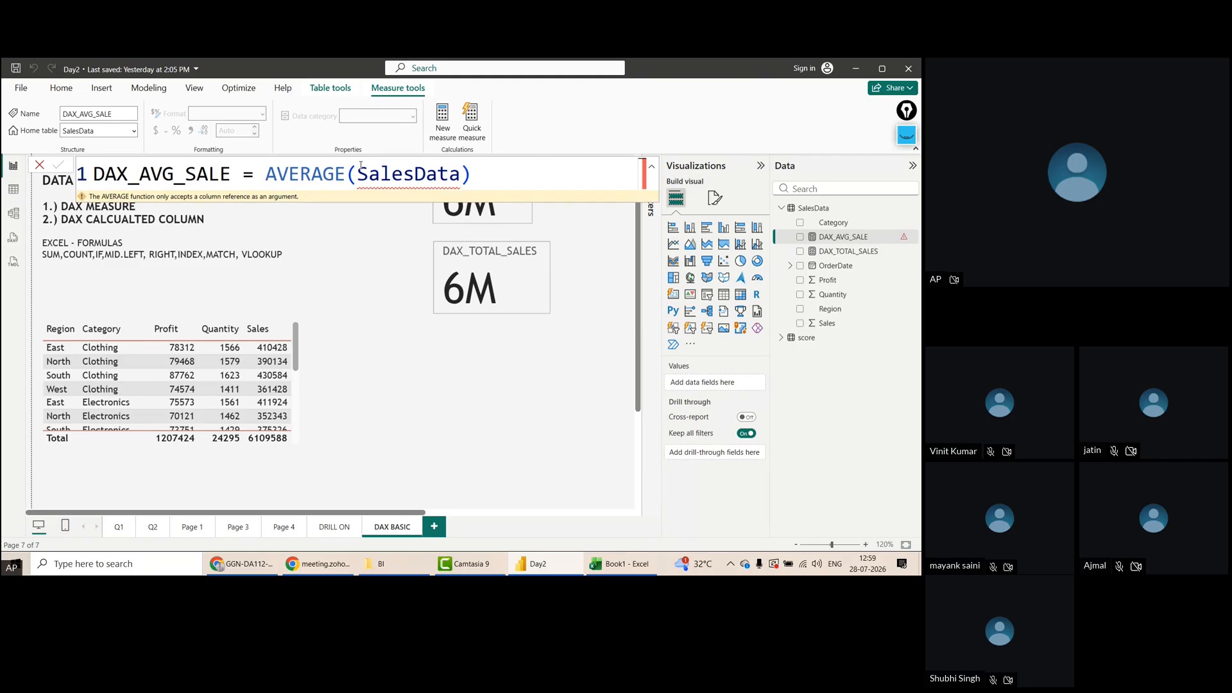
pyautogui.scroll(-2, 356, 167)
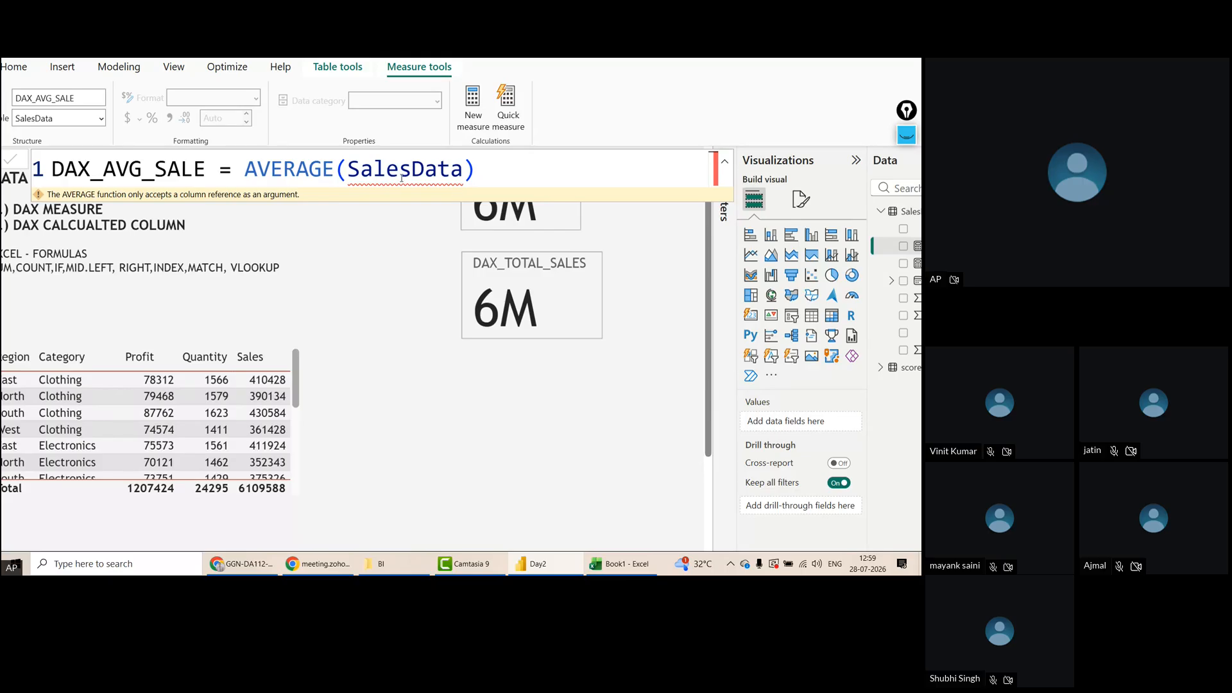
pyautogui.moveTo(426, 179)
pyautogui.click(349, 169)
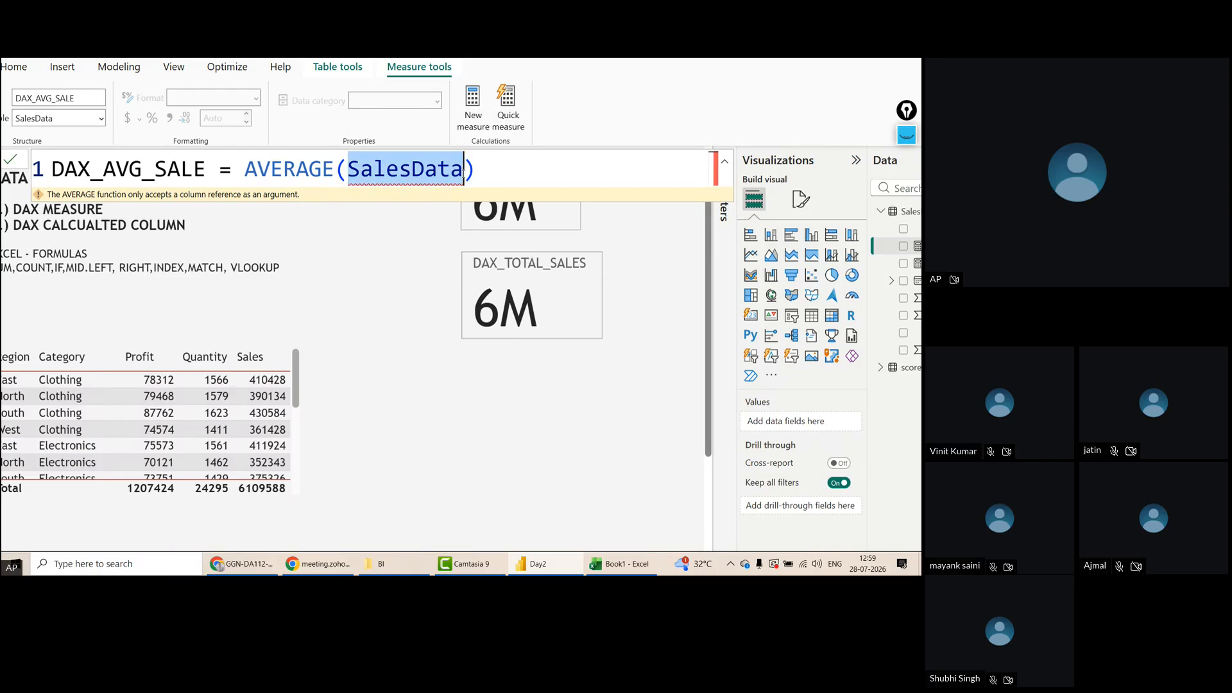
pyautogui.keyDown('shift'); pyautogui.click(463, 170); pyautogui.keyUp('shift')
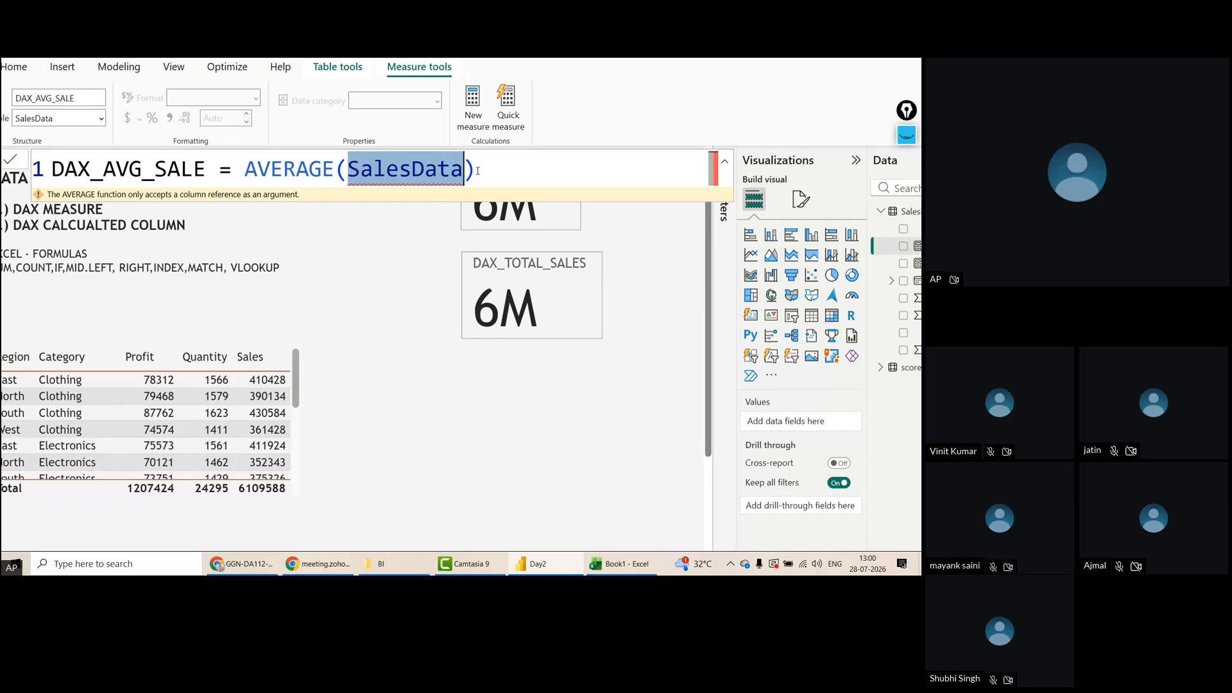
pyautogui.click(496, 171)
pyautogui.press('BackSpace')
pyautogui.press('Down')
pyautogui.press('Down')
pyautogui.press('Down')
pyautogui.press('Down')
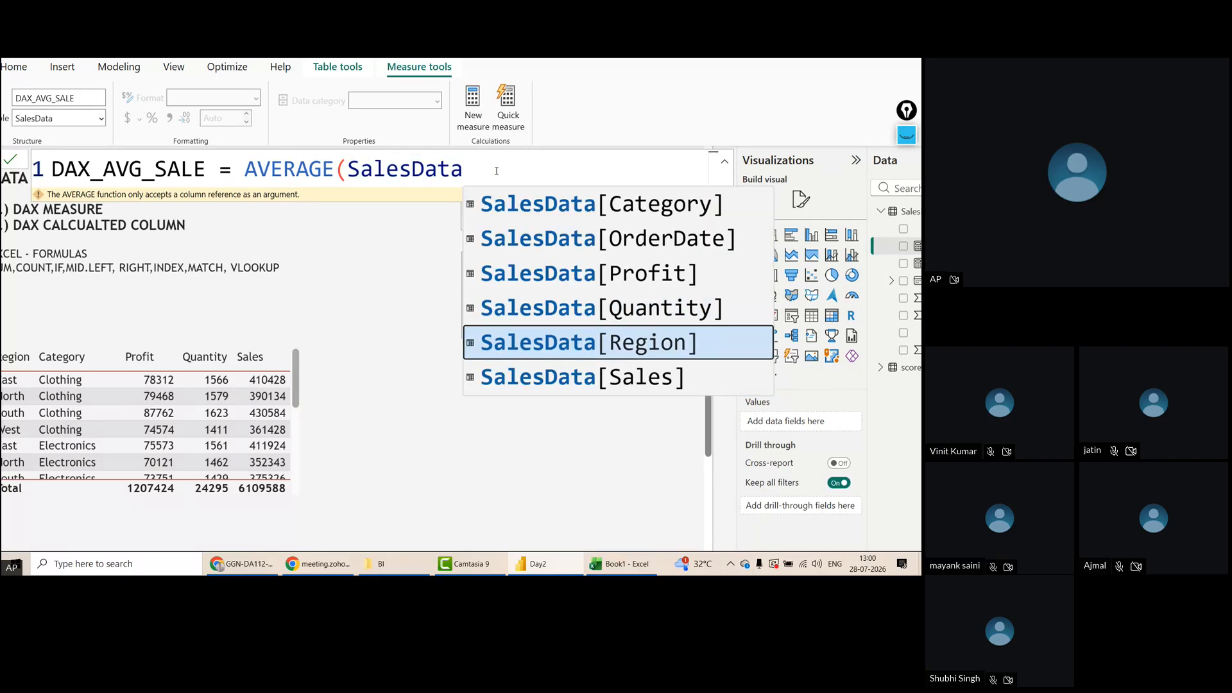
pyautogui.press('Down')
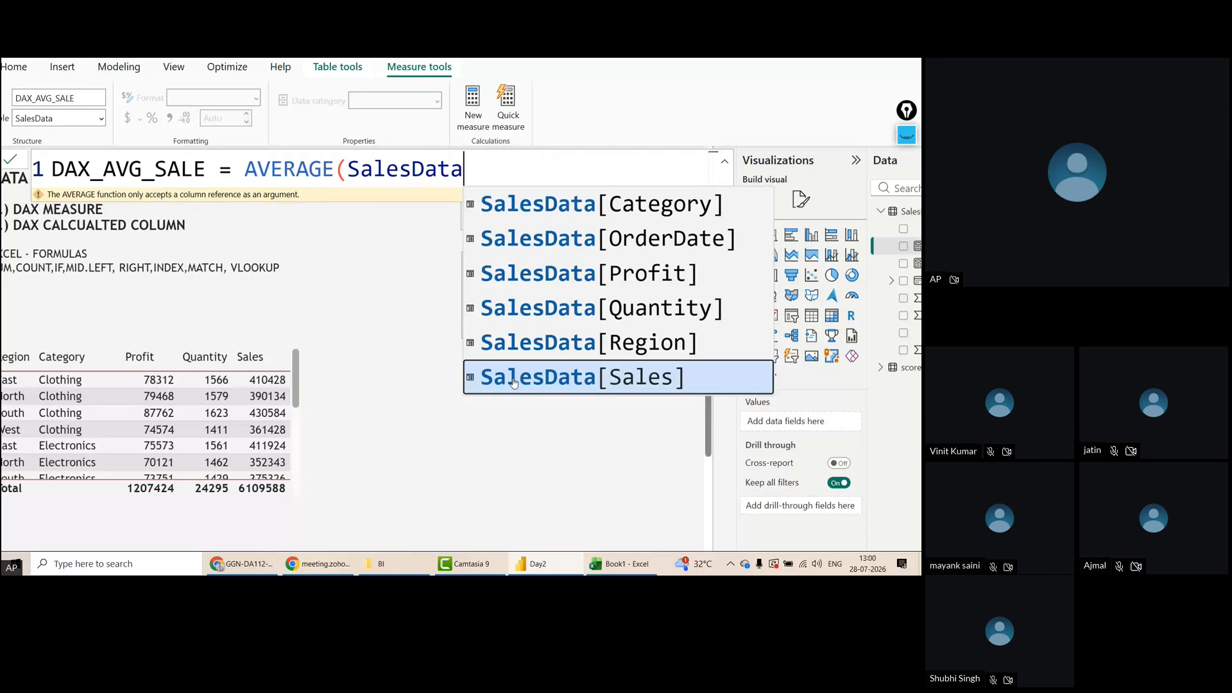
pyautogui.click(514, 379)
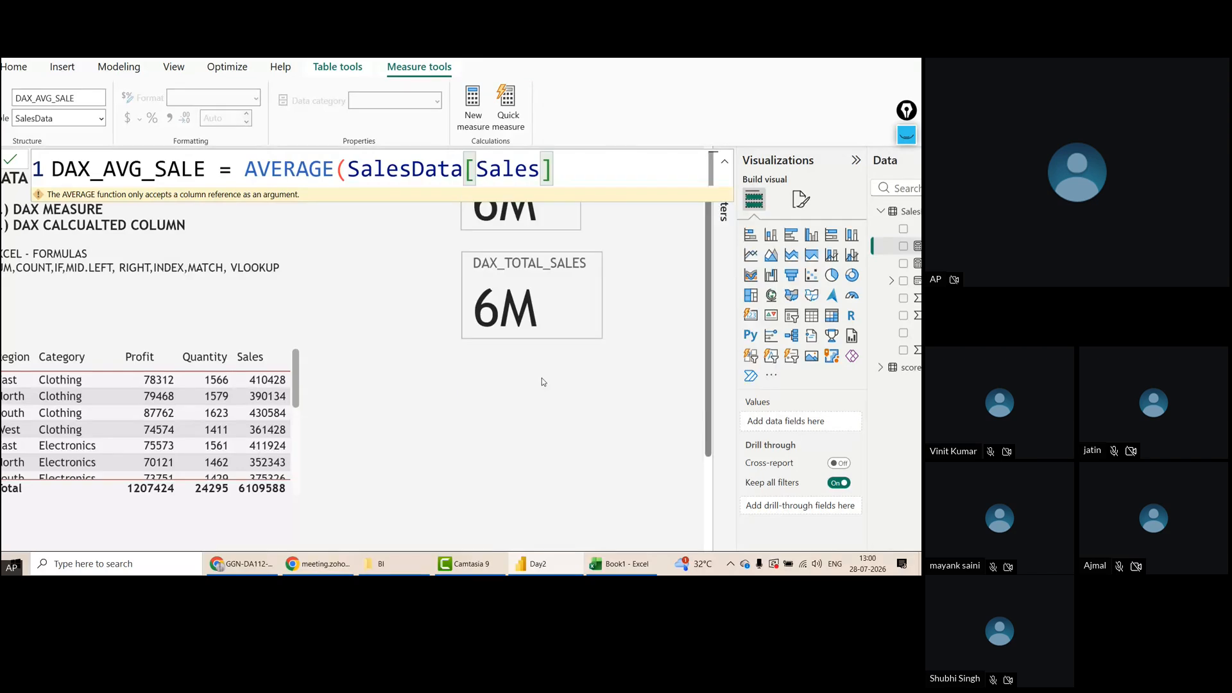
pyautogui.write(')')
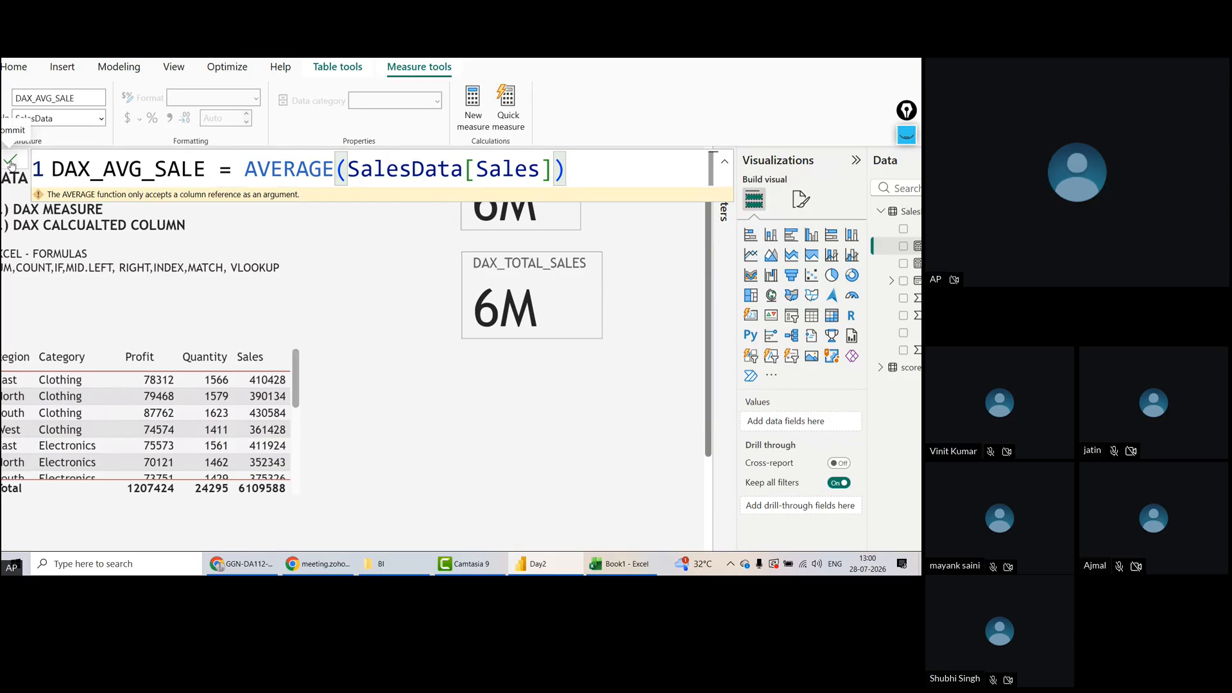
pyautogui.click(10, 162)
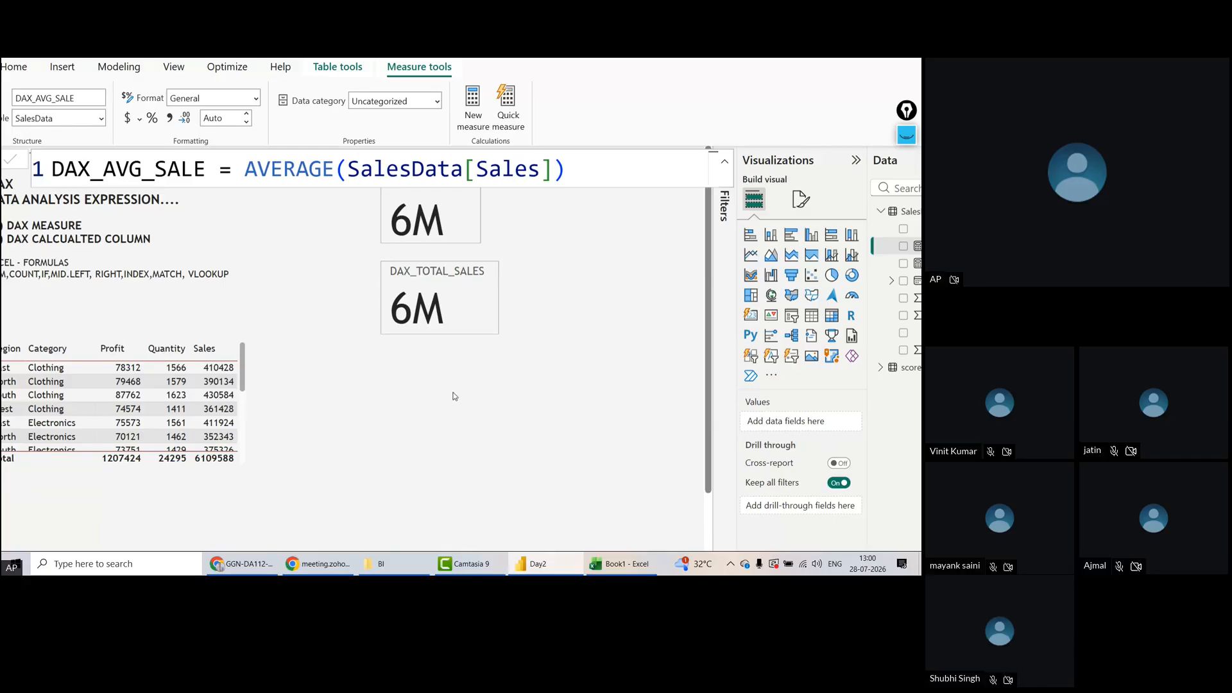
# Insert an empty card visual, place it below the DAX_TOTAL_SALES card and narrow it to about that card's width
pyautogui.click(411, 426)
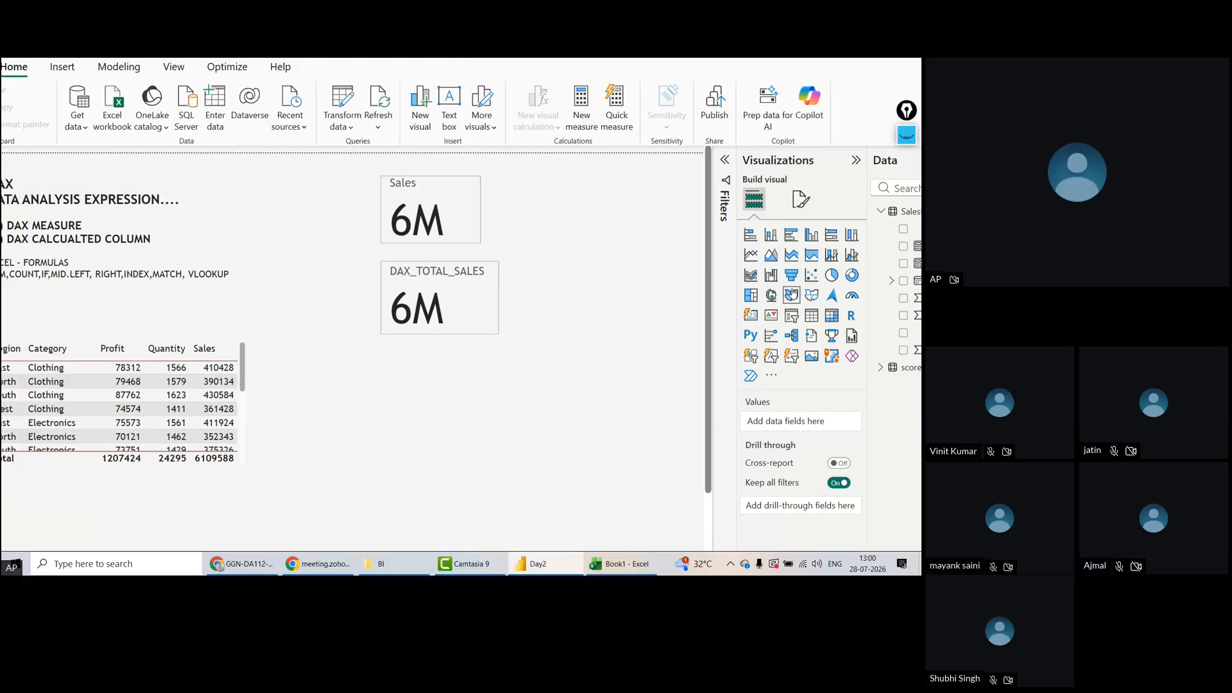
pyautogui.click(751, 317)
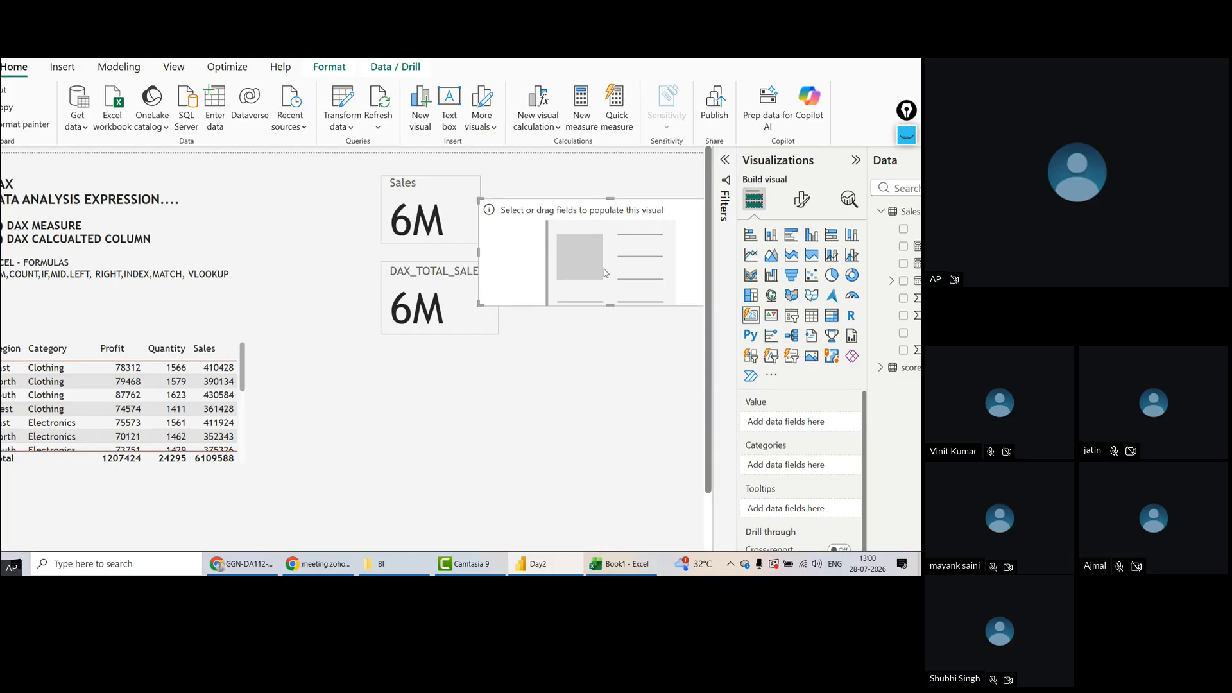
pyautogui.moveTo(601, 271); pyautogui.dragTo(509, 427)
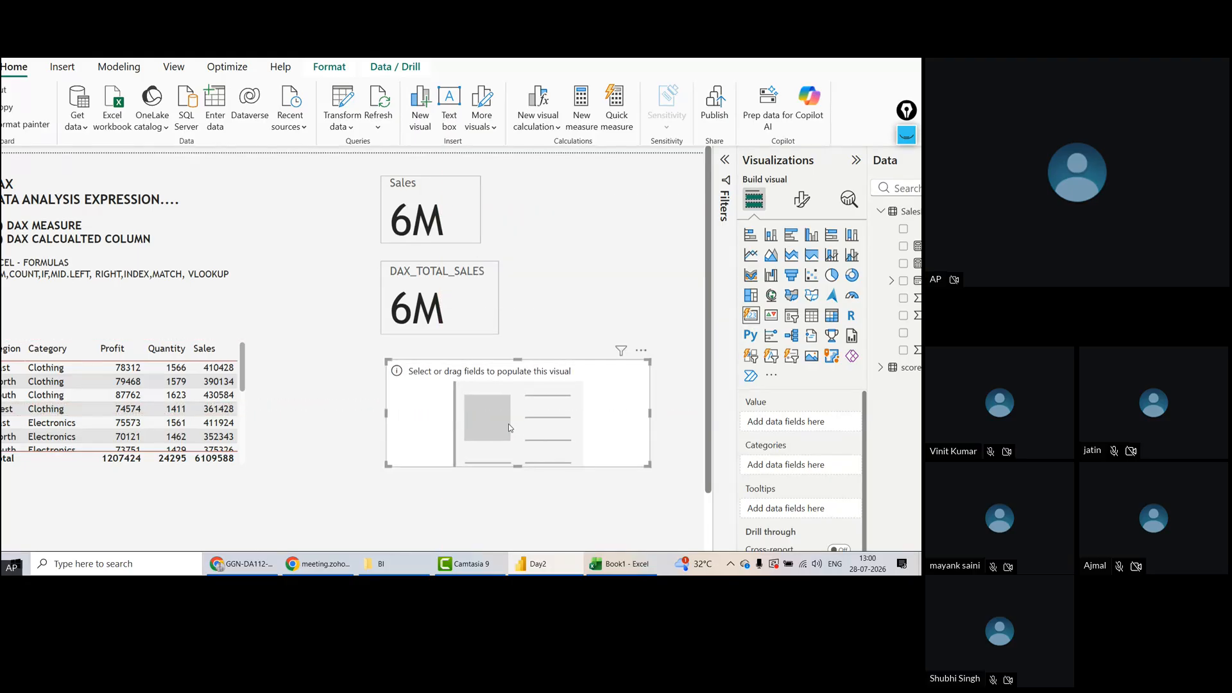
pyautogui.moveTo(650, 413); pyautogui.dragTo(506, 415)
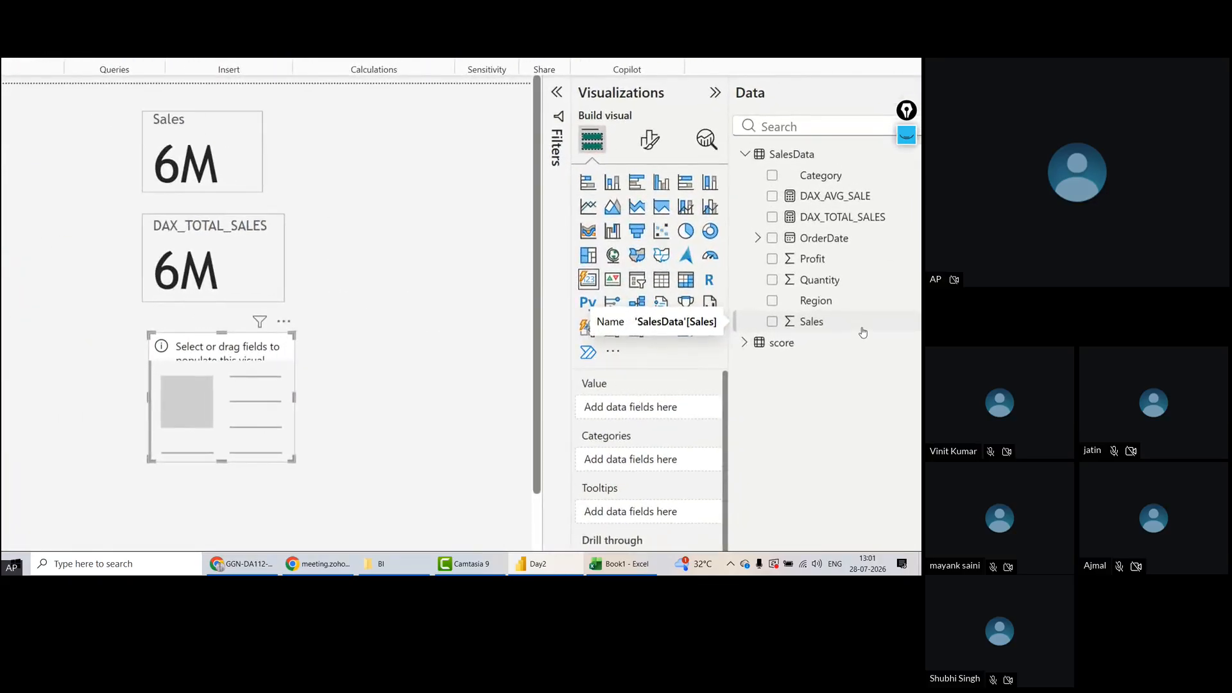
# Add the DAX_AVG_SALE measure as the new card's value and widen the card slightly to fit the number
pyautogui.moveTo(839, 199); pyautogui.dragTo(635, 409)
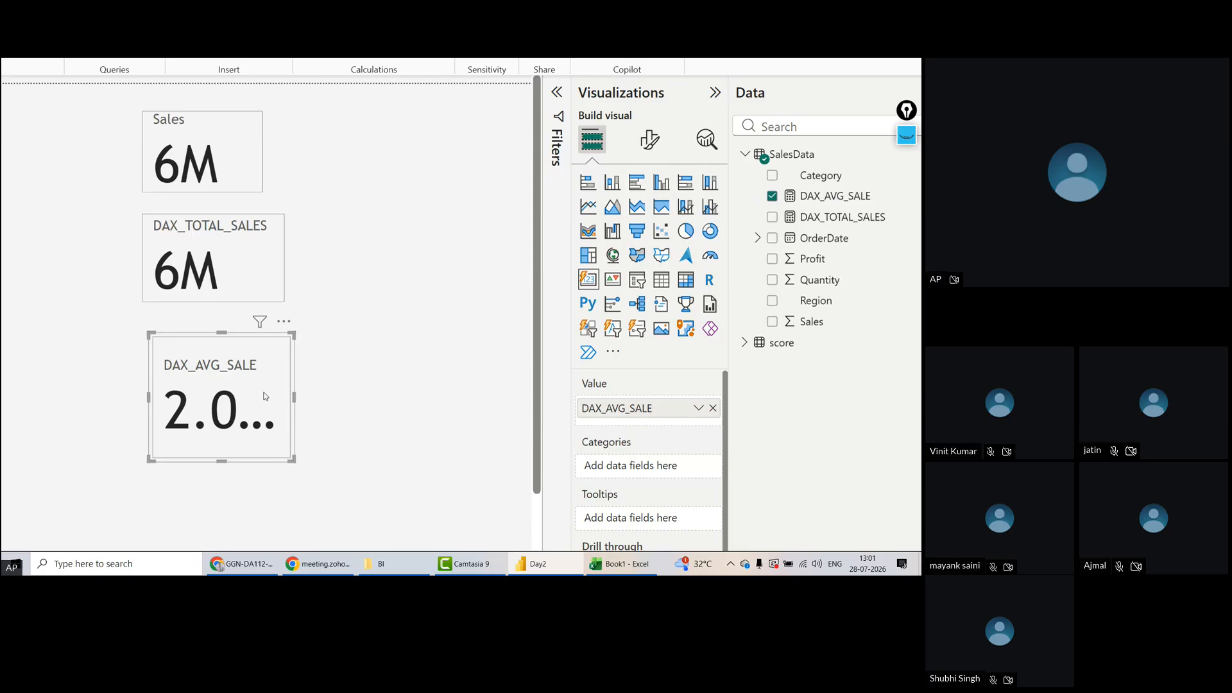
pyautogui.moveTo(294, 395); pyautogui.dragTo(327, 395)
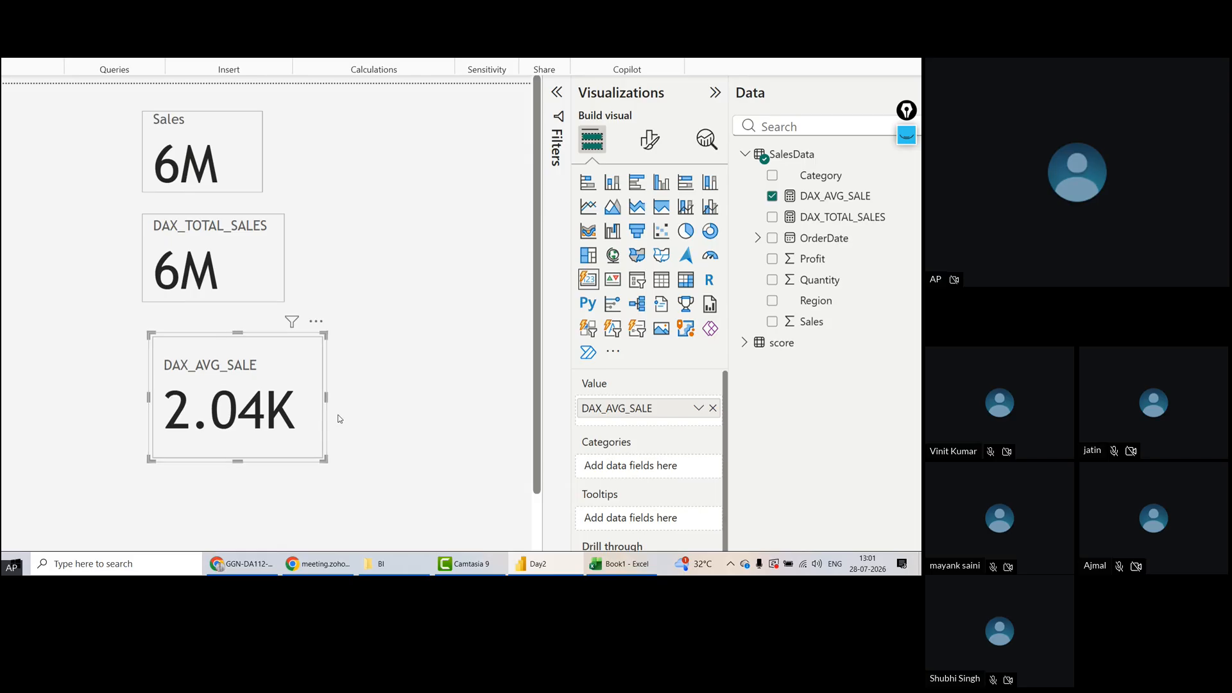
pyautogui.click(398, 415)
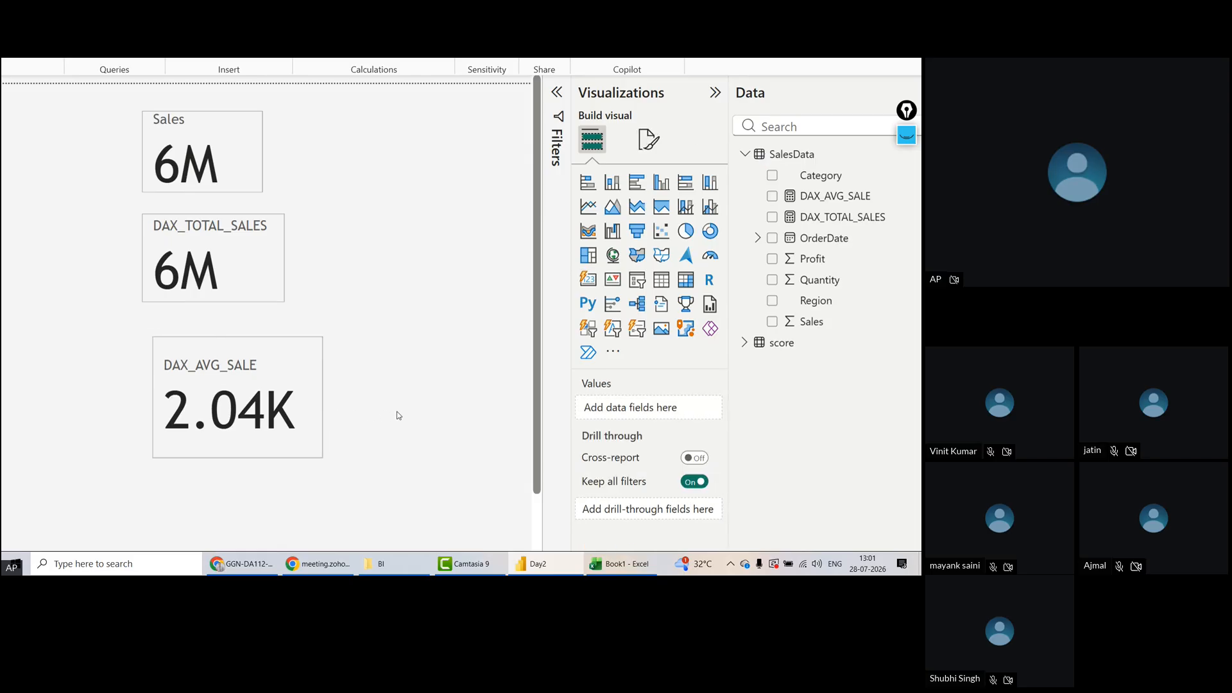
# Expand the value options in the average sale card's callout formatting and apply the callout settings to DAX_AVG_SALE only
pyautogui.click(270, 453)
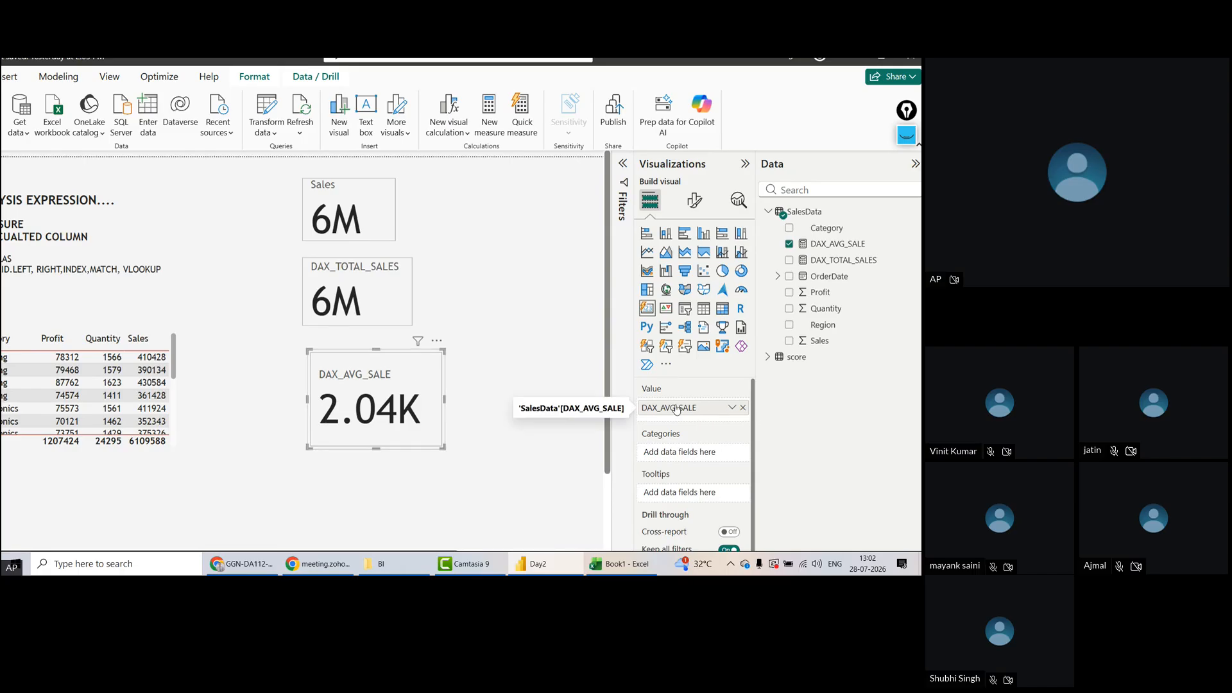
pyautogui.click(693, 201)
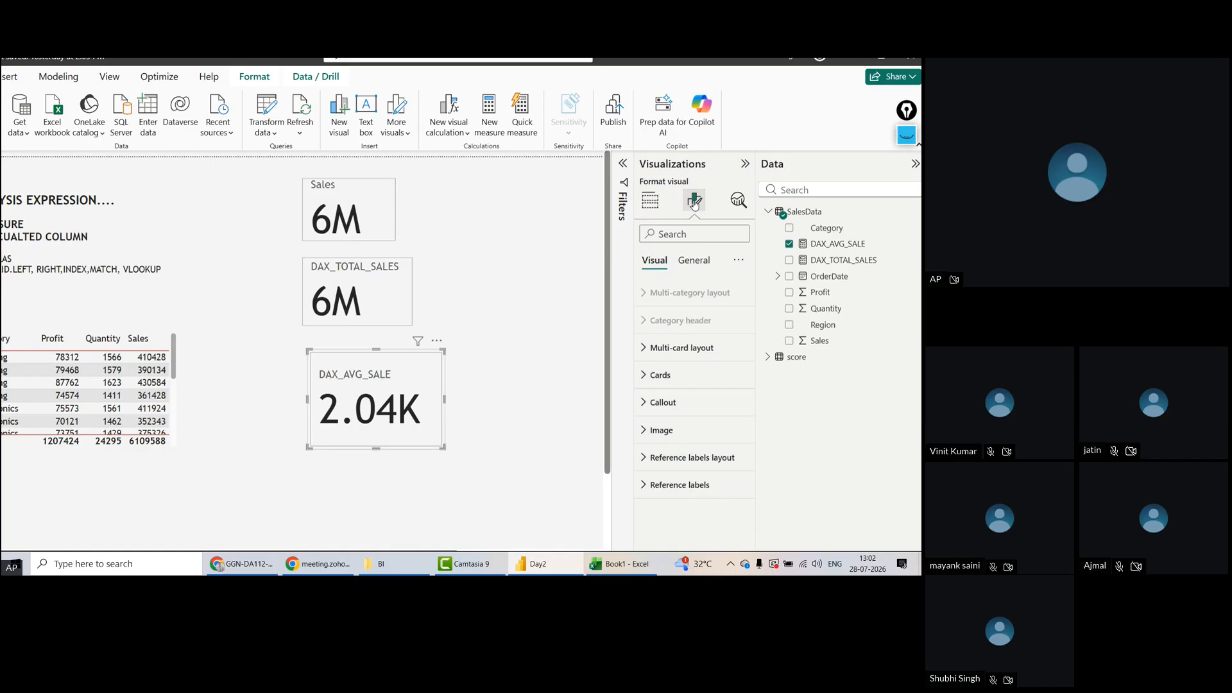
pyautogui.click(645, 410)
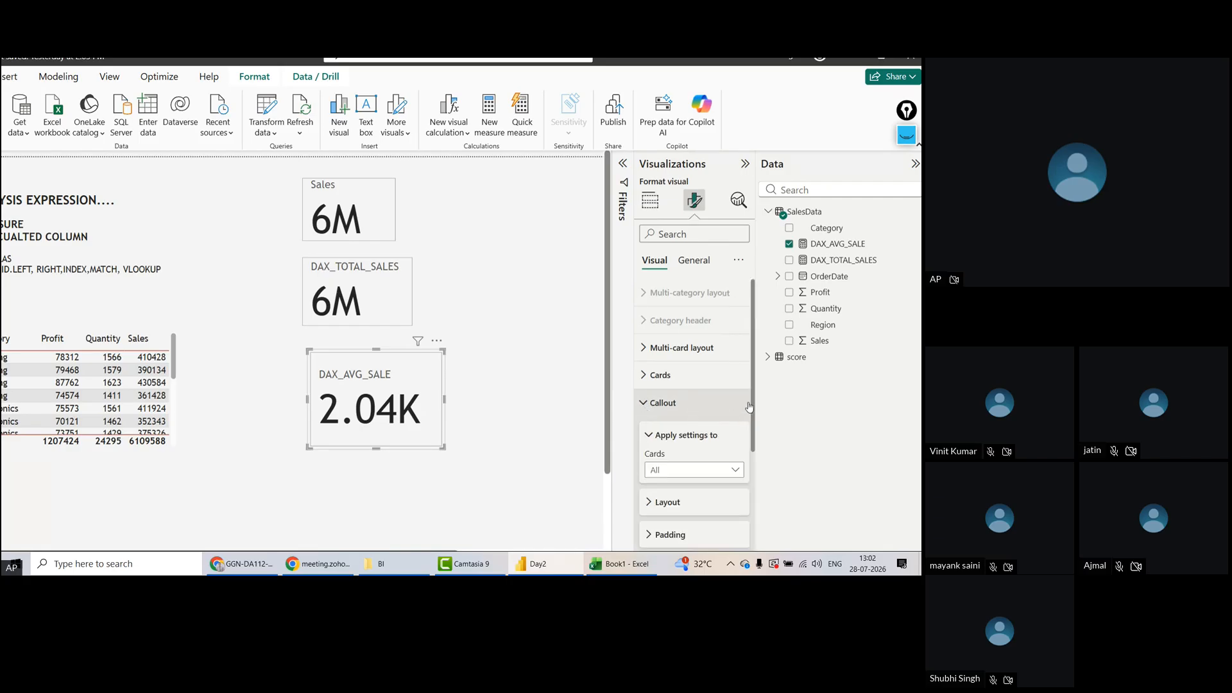
pyautogui.scroll(-5, 752, 411)
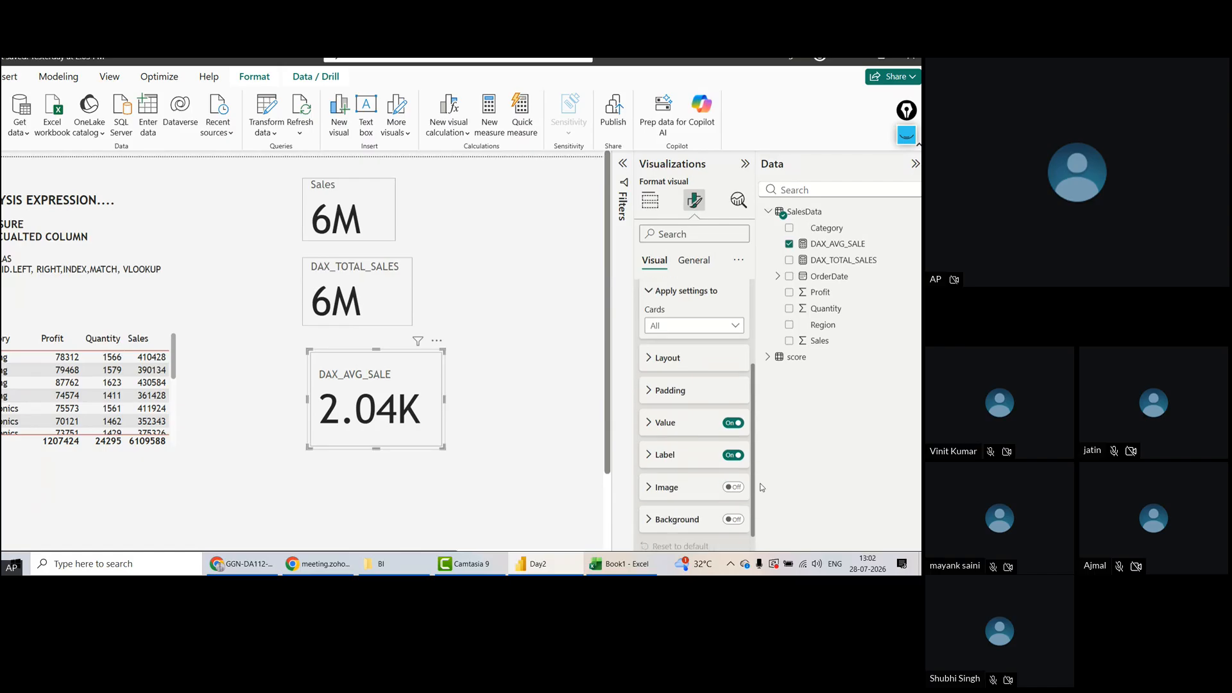
pyautogui.click(649, 421)
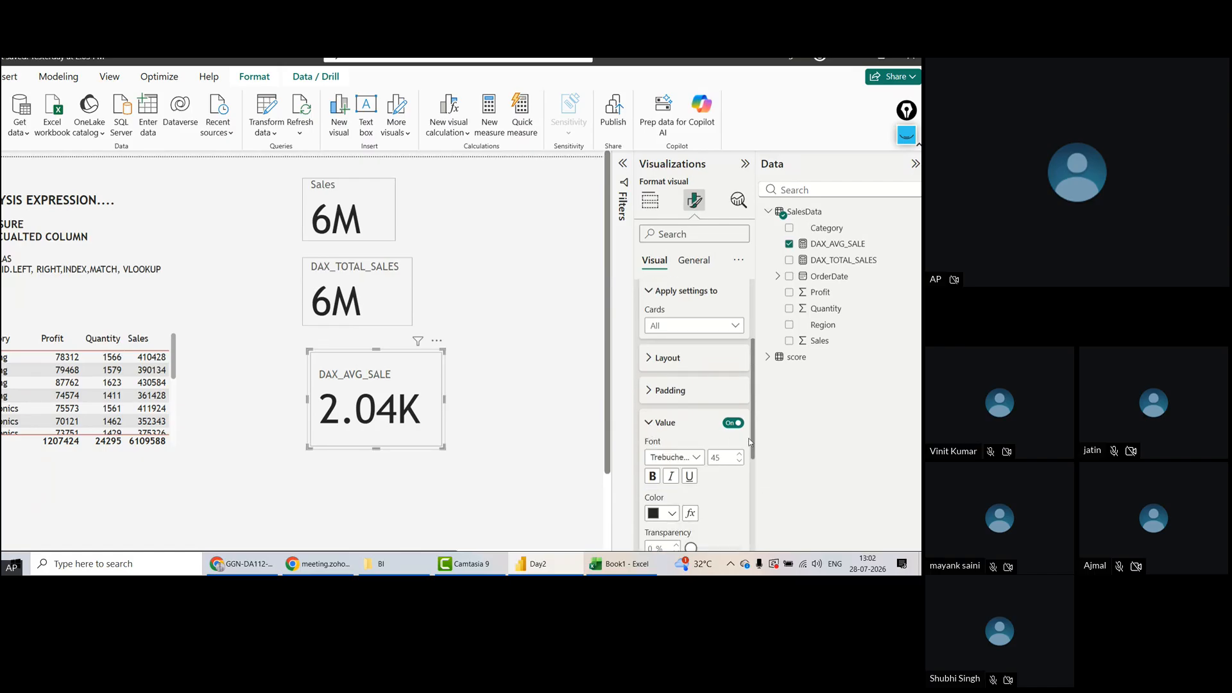
pyautogui.moveTo(752, 405)
pyautogui.mouseDown()
pyautogui.moveTo(759, 488)
pyautogui.moveTo(762, 423)
pyautogui.mouseUp()
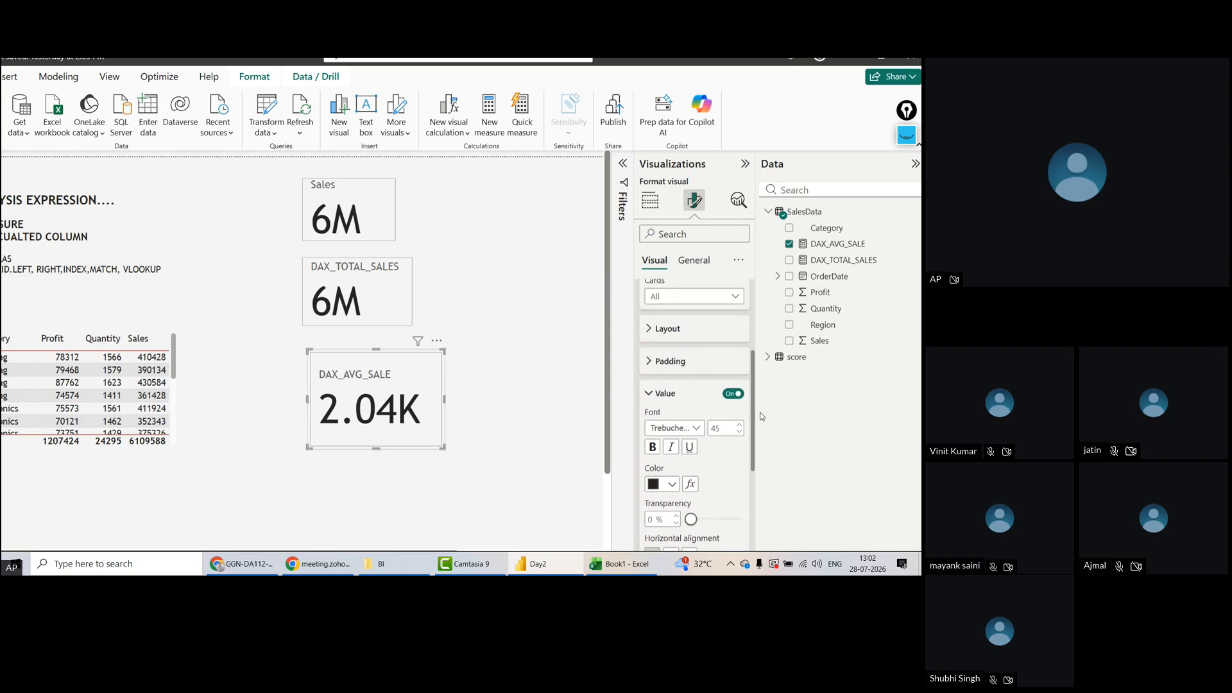
pyautogui.click(718, 306)
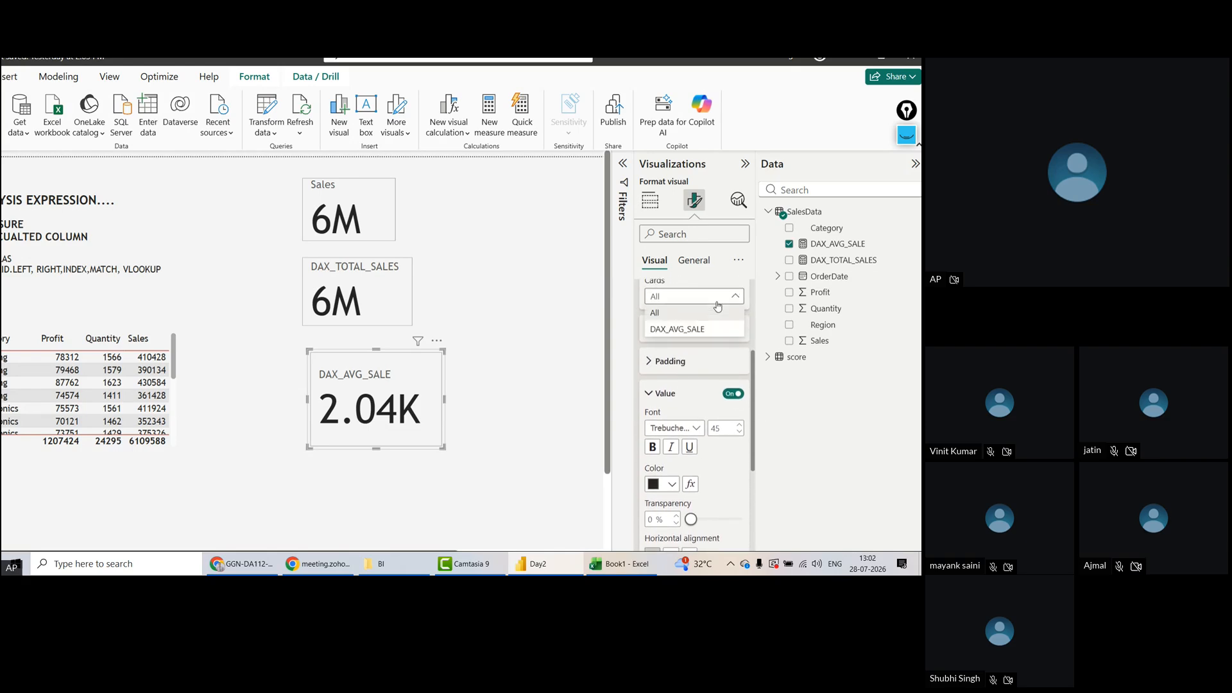
pyautogui.click(669, 331)
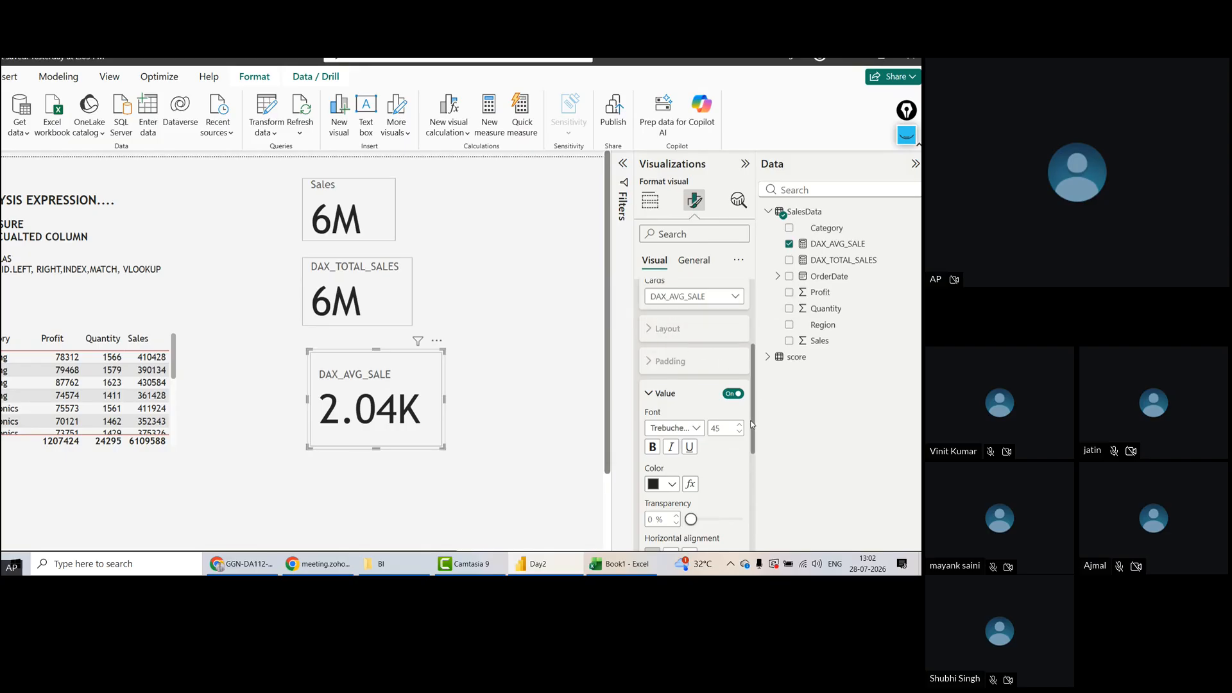
# Try setting the average sale card's value decimal places to 1 in its visual formatting, and undo that change
pyautogui.scroll(-5, 755, 425)
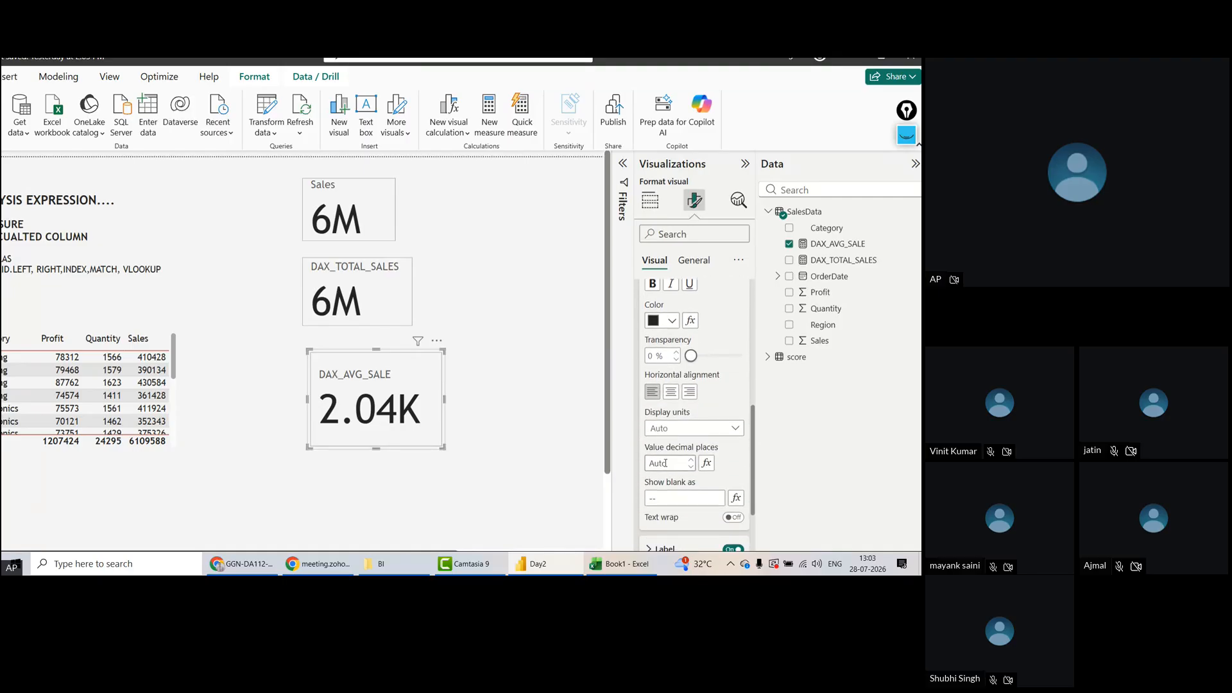
pyautogui.click(668, 464)
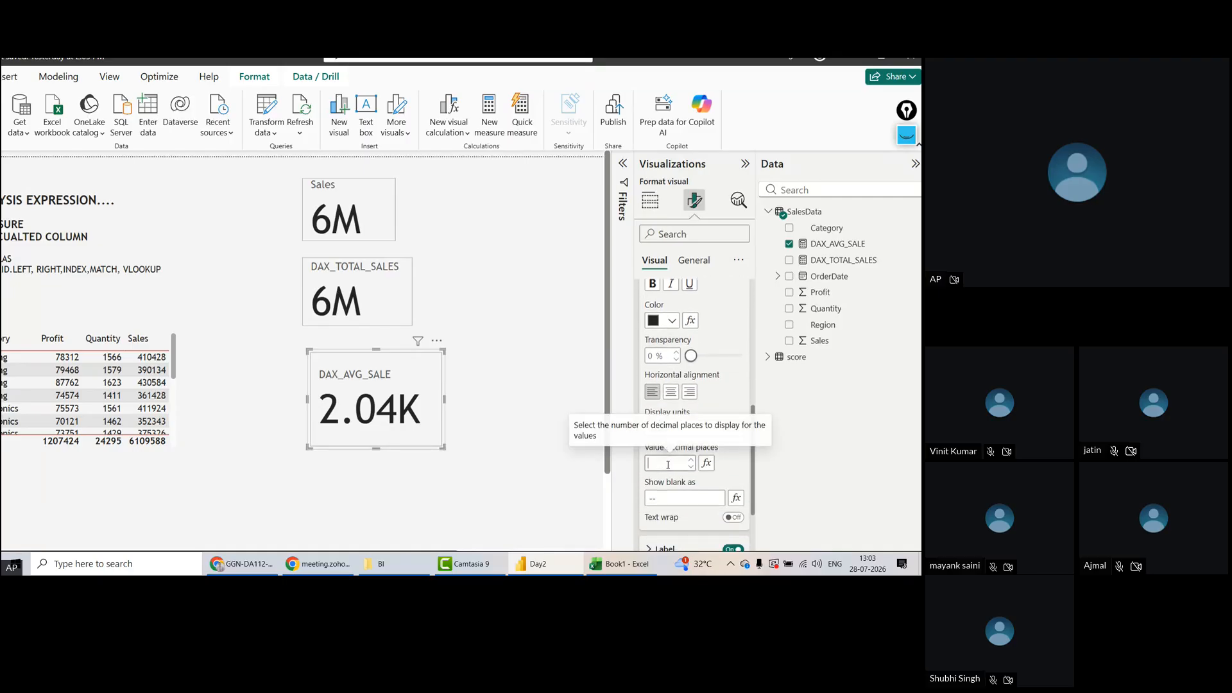
pyautogui.write('1')
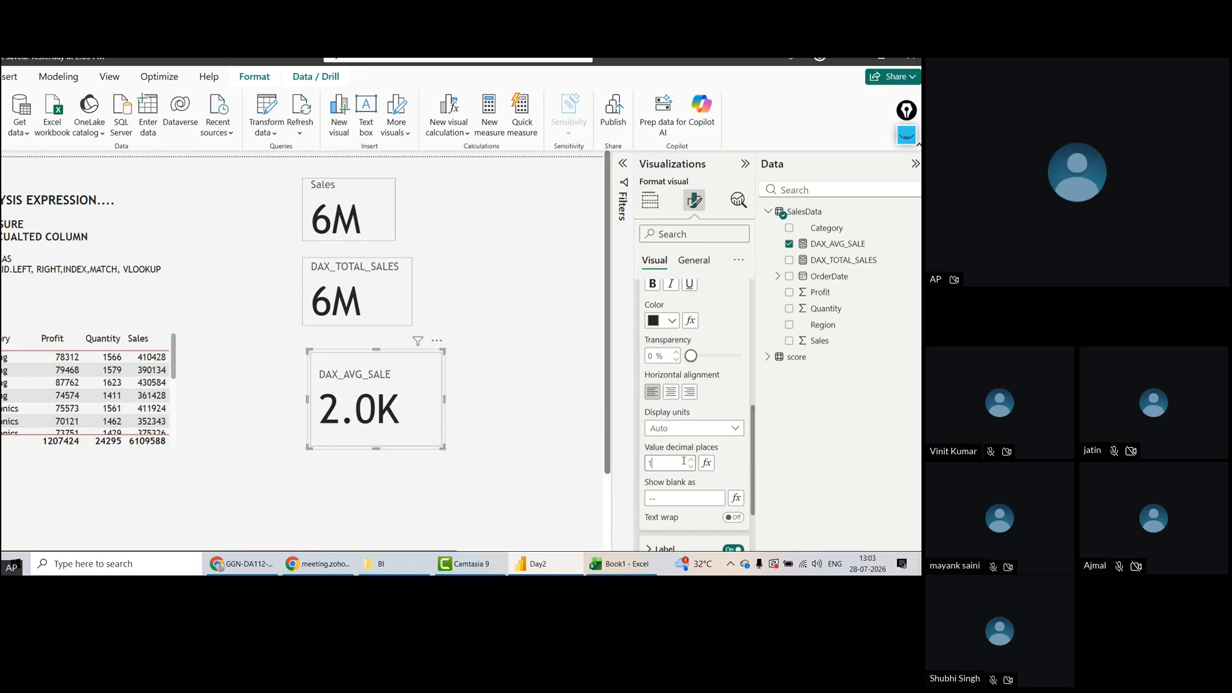
pyautogui.scroll(3, 688, 463)
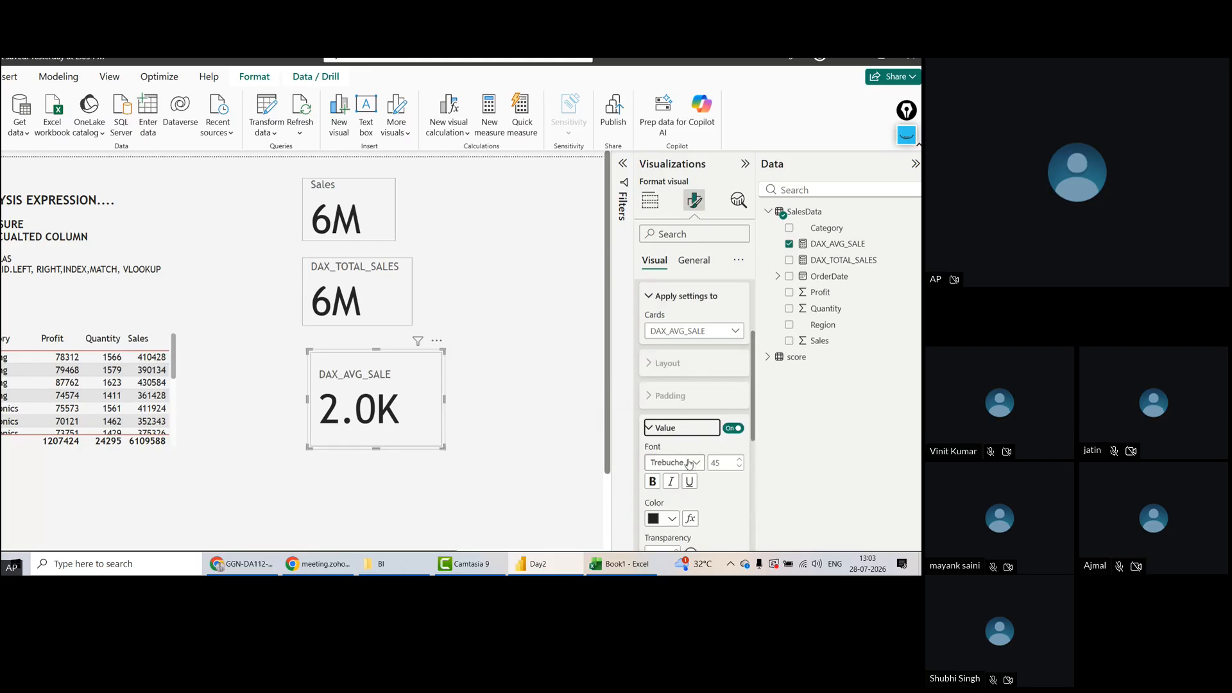
pyautogui.scroll(-1, 751, 424)
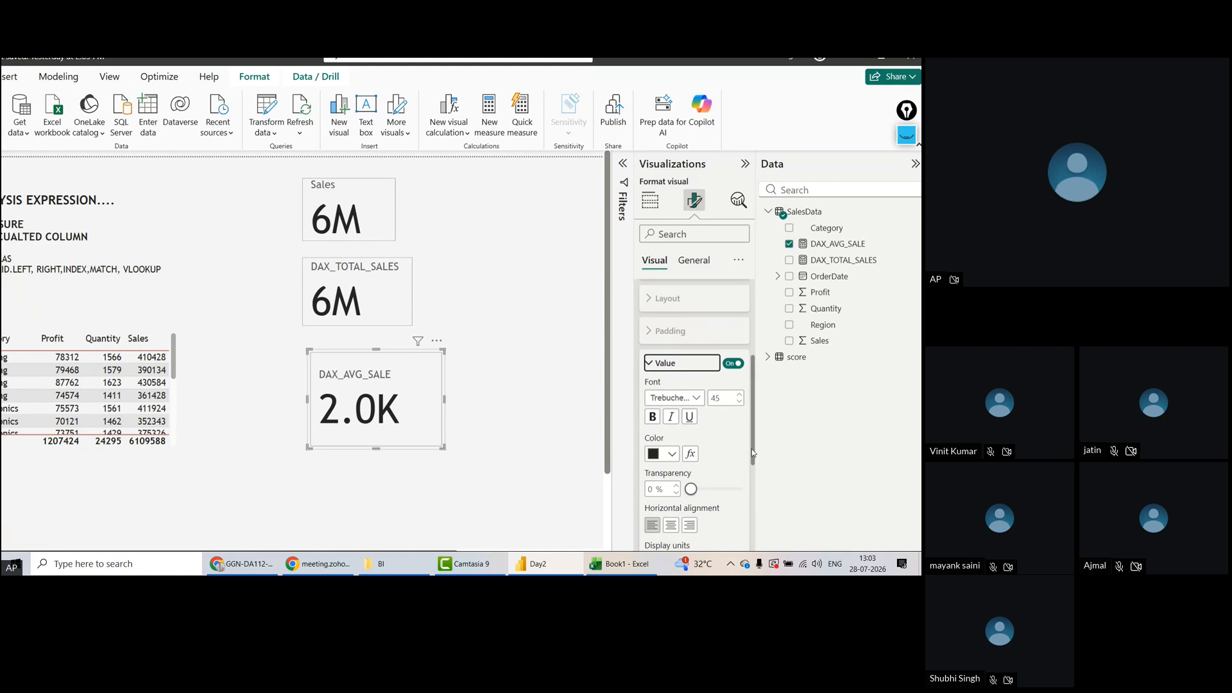
pyautogui.click(528, 415)
pyautogui.hotkey('ctrl', 'z')
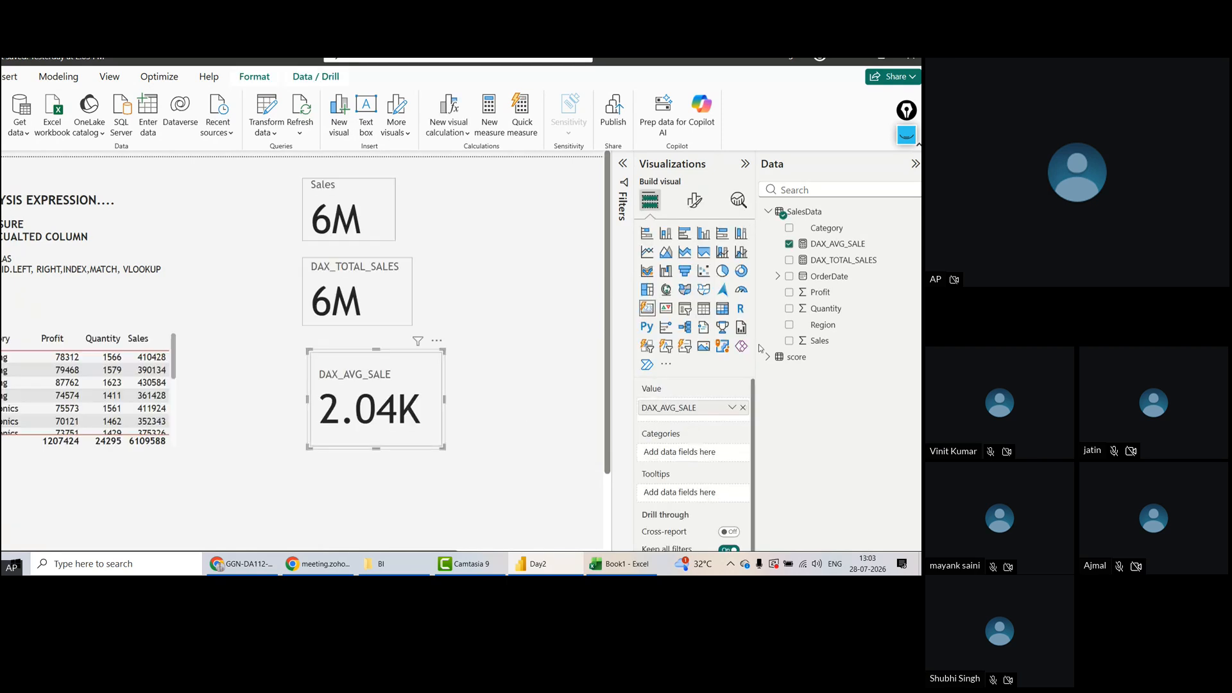
# Set the DAX_AVG_SALE measure's own number format to 1 decimal place
pyautogui.click(834, 246)
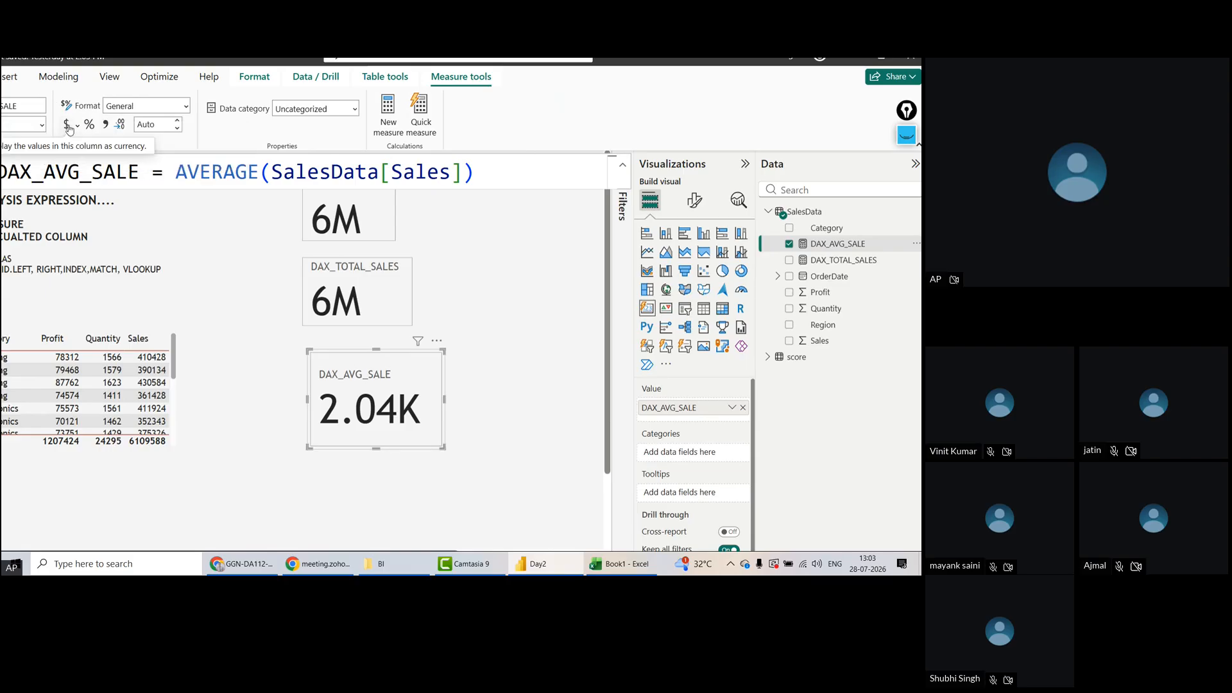
pyautogui.click(161, 126)
pyautogui.write('1')
pyautogui.press('Return')
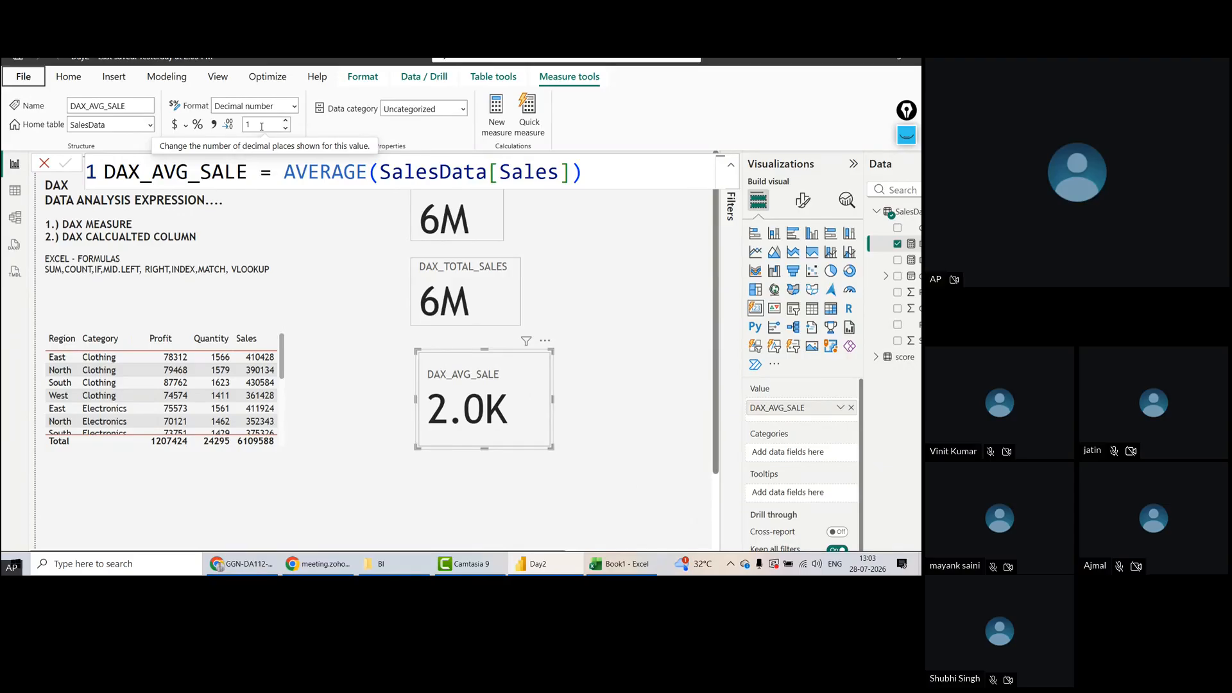
pyautogui.click(593, 294)
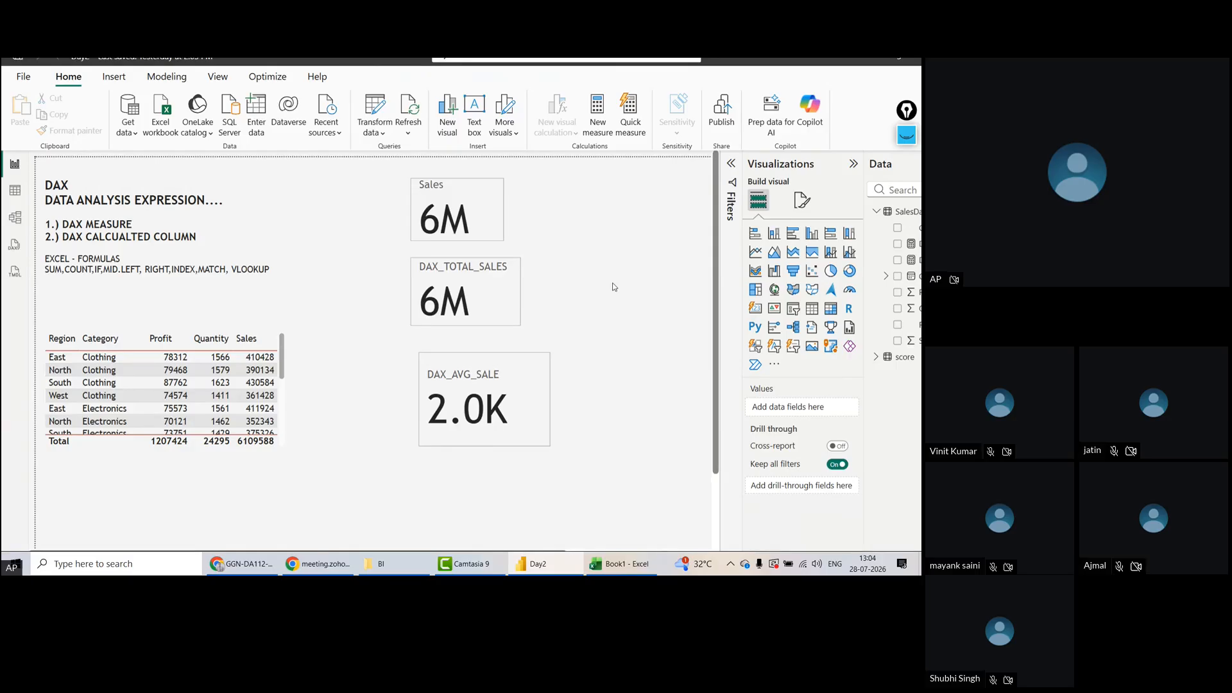
# Line up the DAX_TOTAL_SALES and DAX_AVG_SALE cards in one row beside the Sales card
pyautogui.scroll(2, 612, 287)
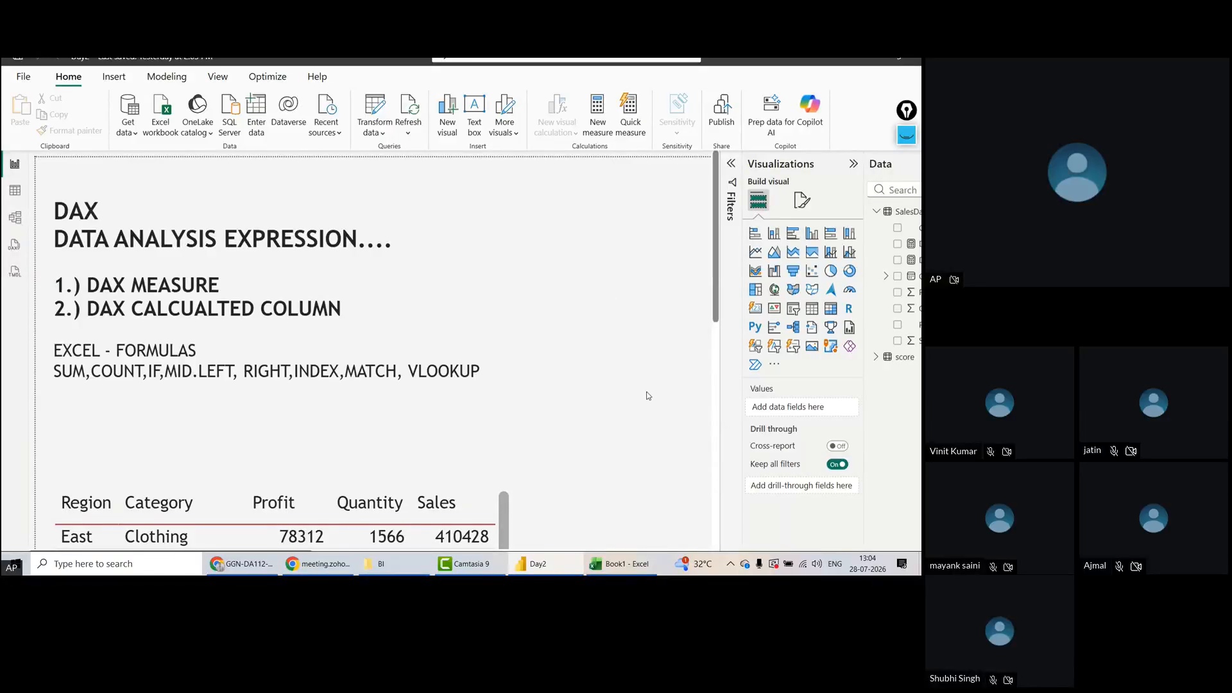
pyautogui.scroll(-3, 648, 392)
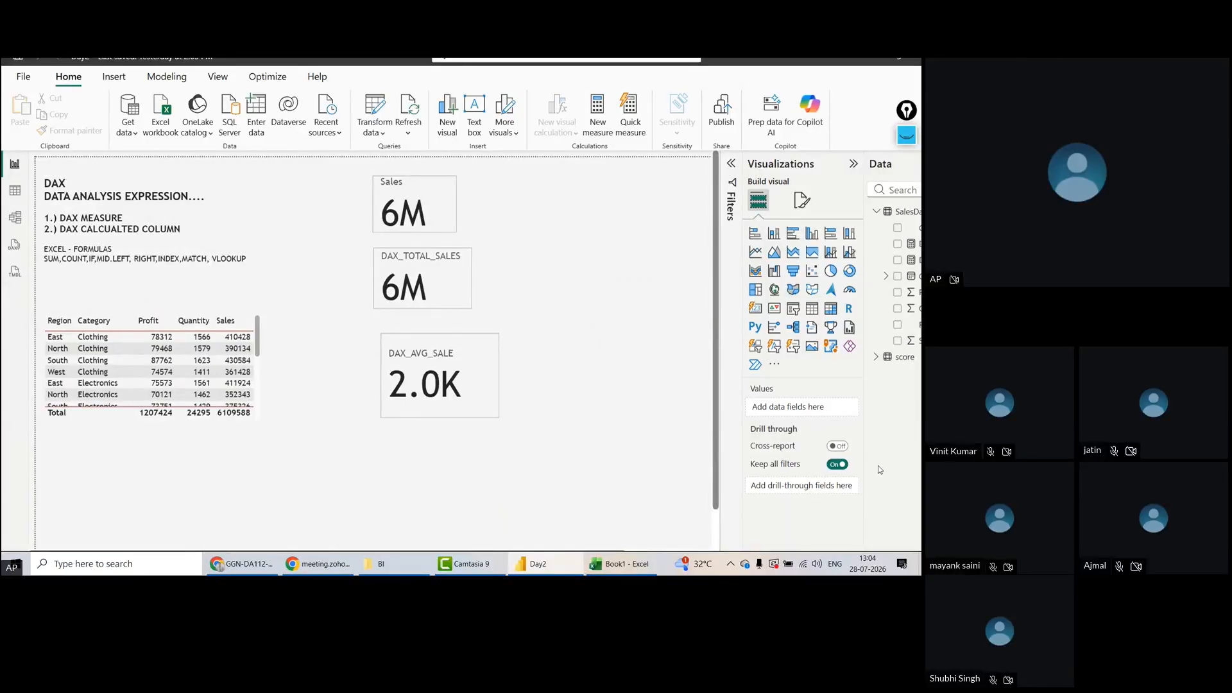
pyautogui.scroll(-3, 869, 465)
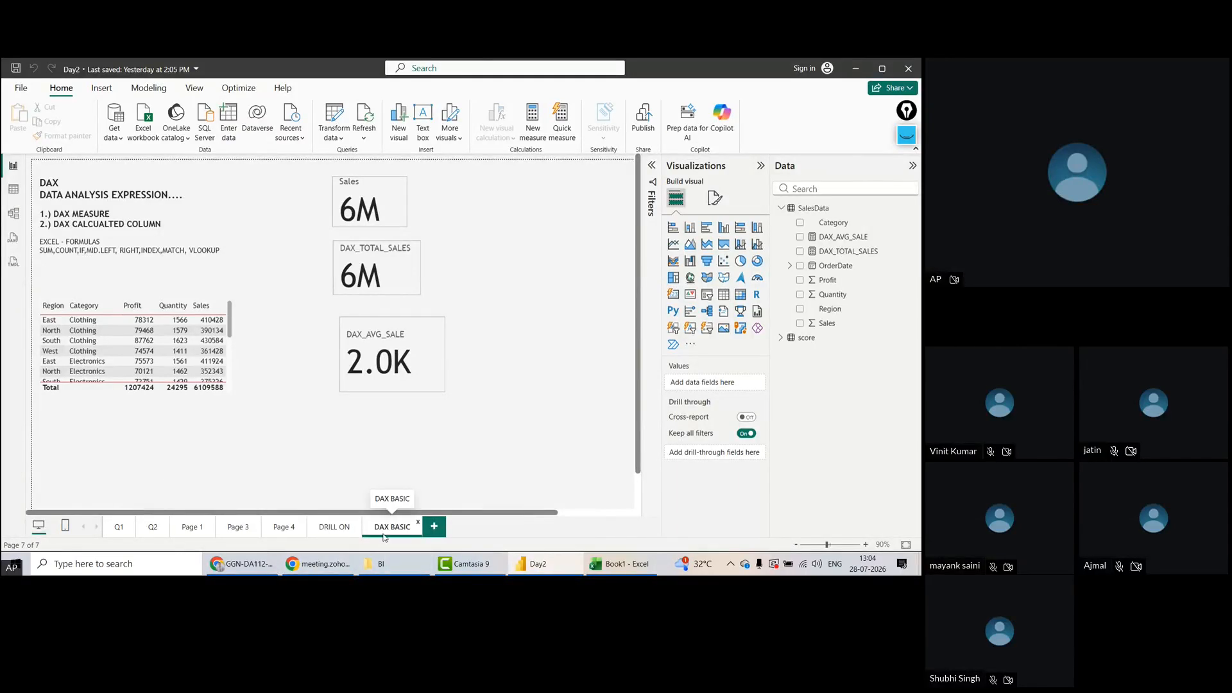
pyautogui.click(412, 287)
pyautogui.moveTo(412, 287); pyautogui.dragTo(498, 225)
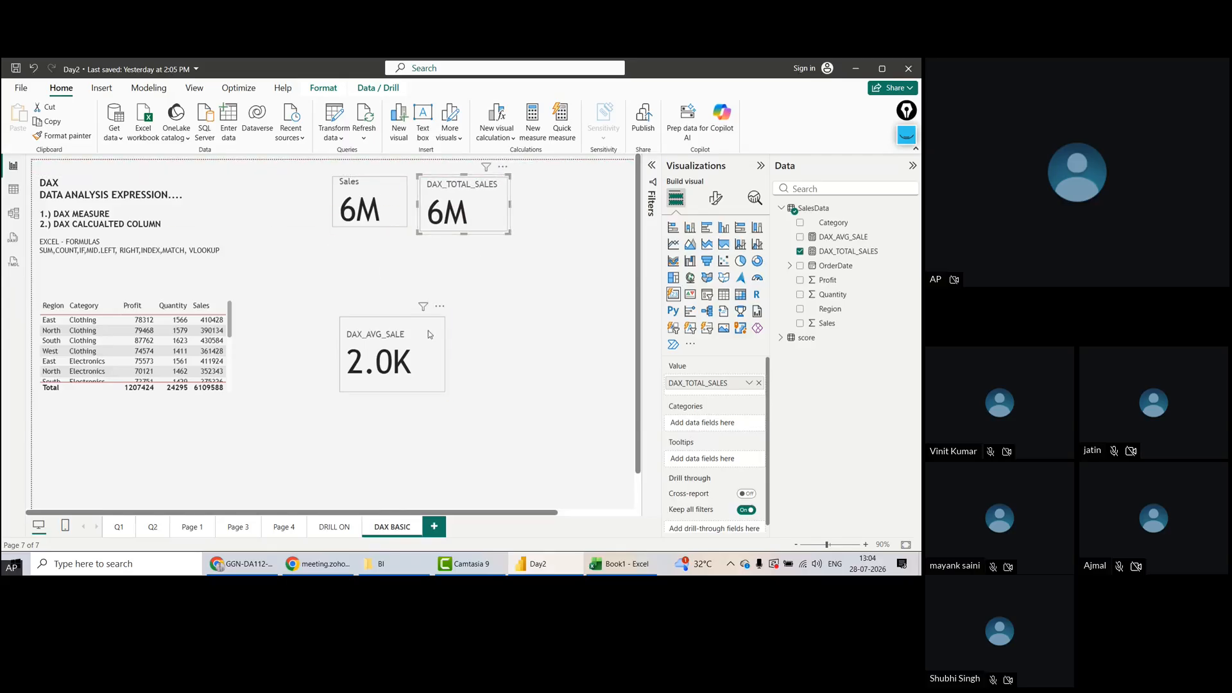
pyautogui.moveTo(439, 367); pyautogui.dragTo(622, 221)
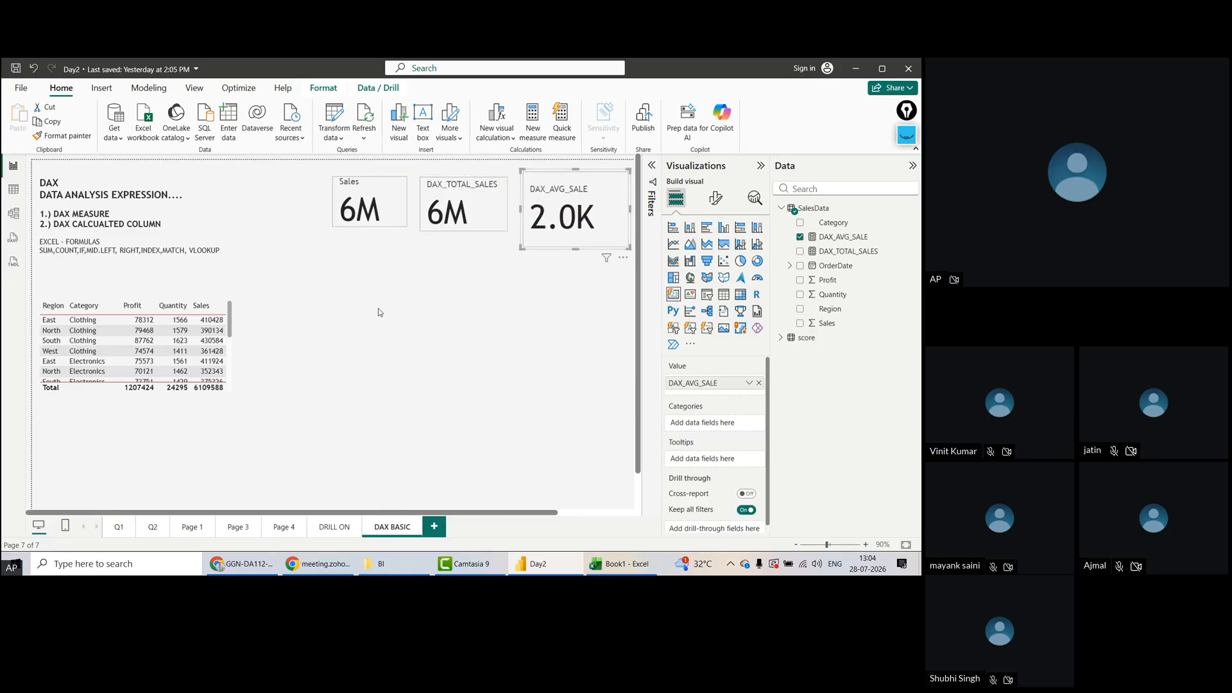
pyautogui.click(337, 313)
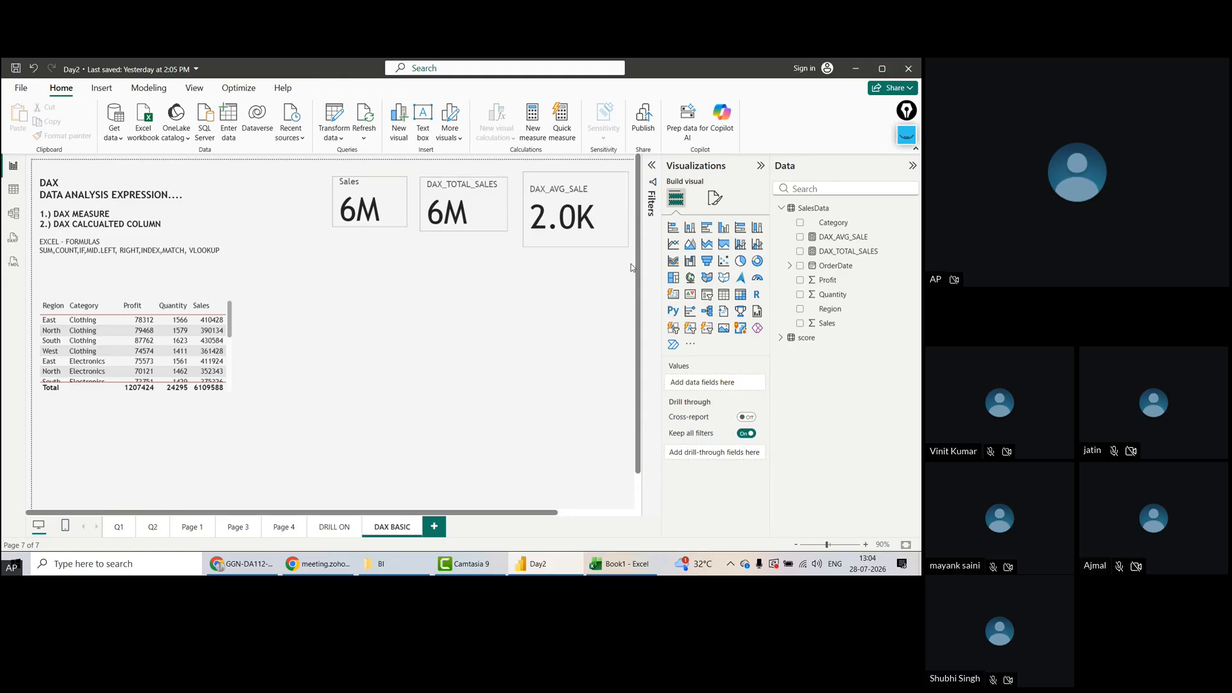
# Insert an empty clustered column chart, move it below the row of cards and make it taller
pyautogui.click(724, 232)
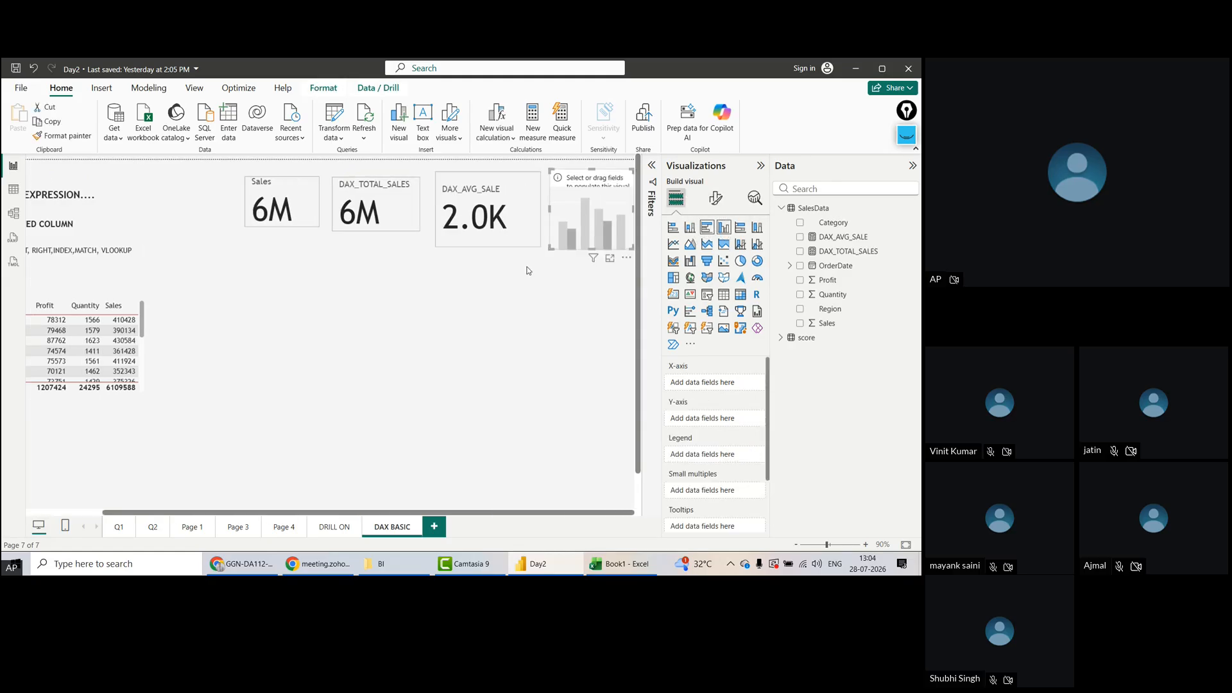
pyautogui.moveTo(397, 395); pyautogui.dragTo(513, 371)
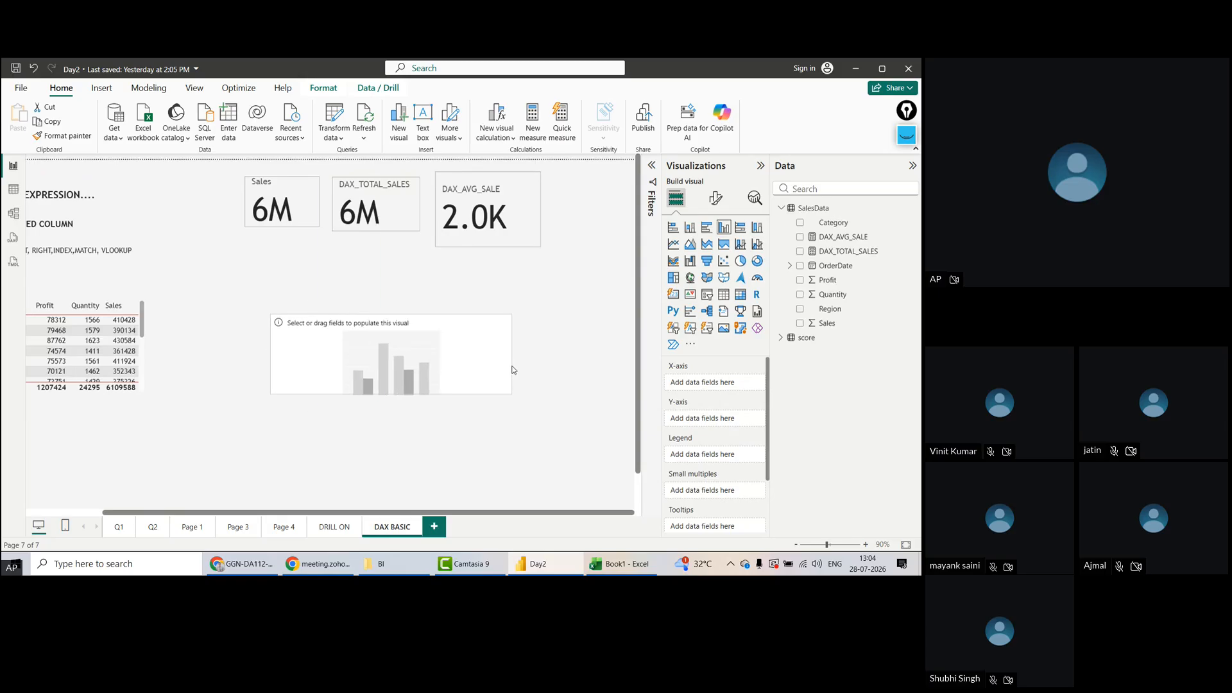
pyautogui.click(391, 398)
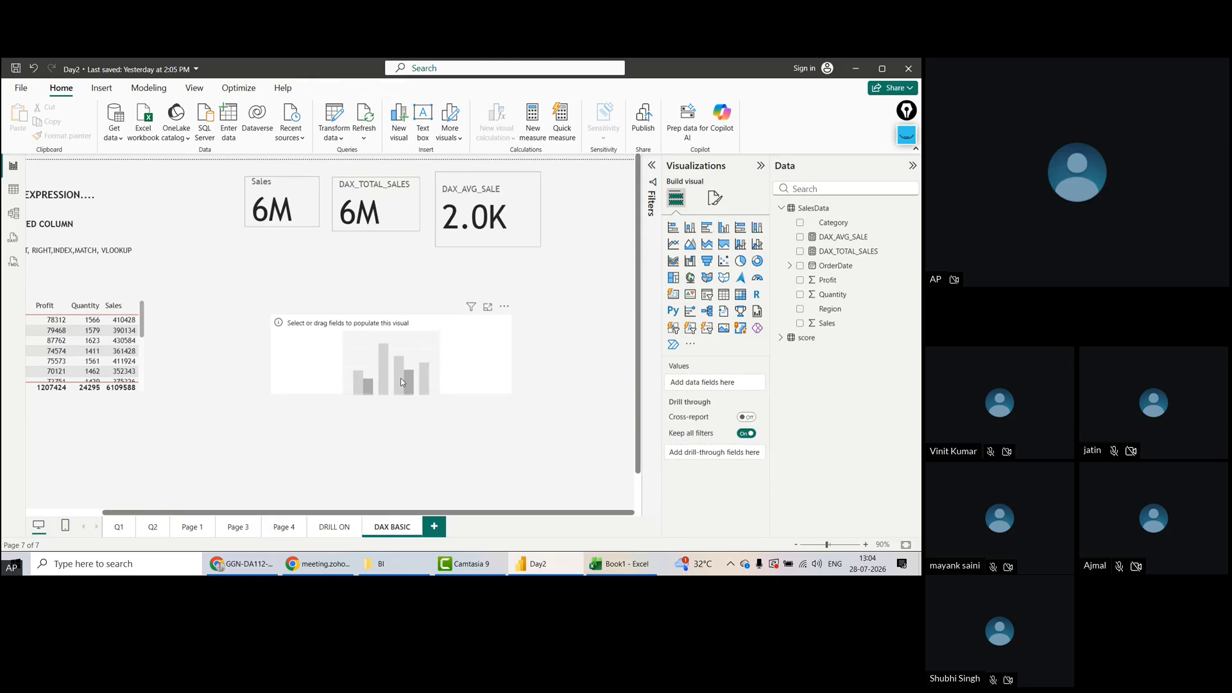
pyautogui.click(395, 393)
pyautogui.moveTo(393, 395); pyautogui.dragTo(417, 422)
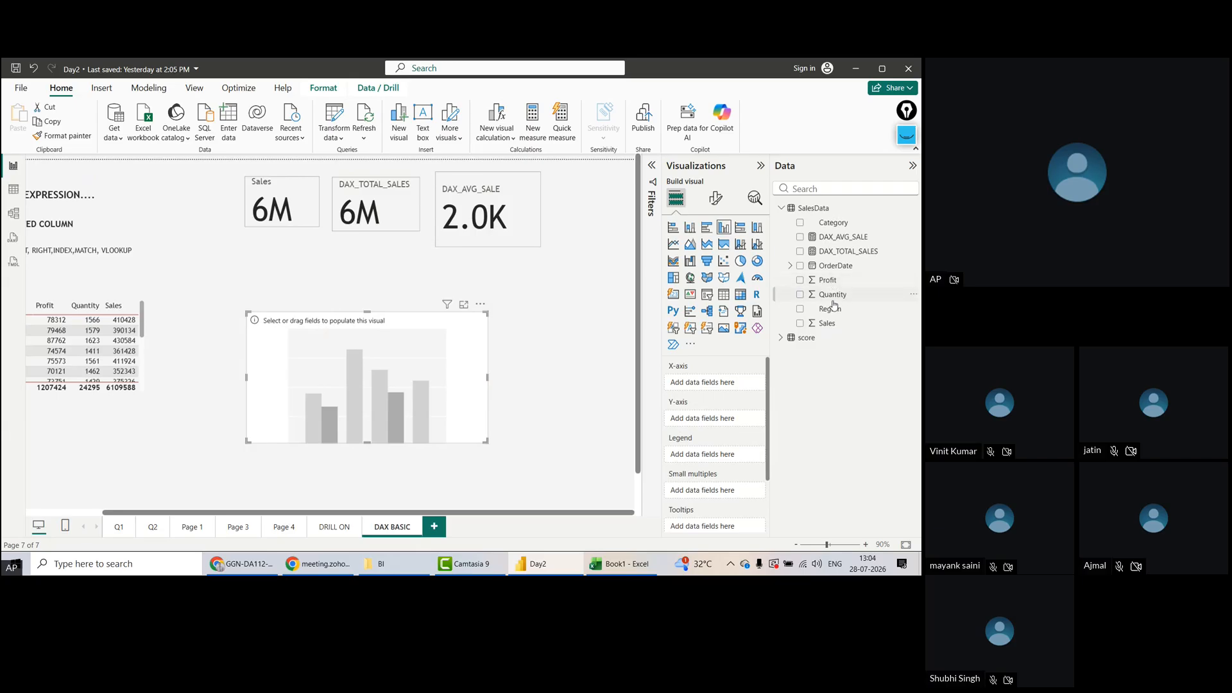
# Assign Region to the column chart's X-axis and Sales to its Y-axis
pyautogui.moveTo(831, 309); pyautogui.dragTo(696, 385)
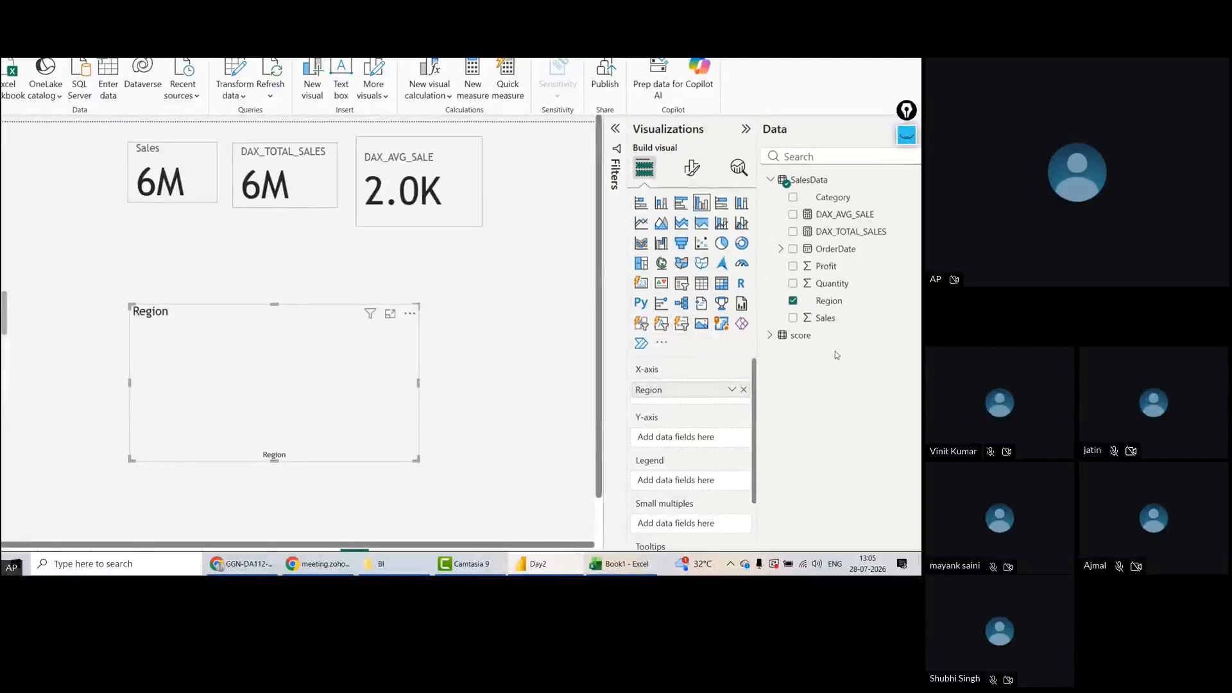
pyautogui.moveTo(829, 323); pyautogui.dragTo(670, 440)
pyautogui.moveTo(671, 441); pyautogui.dragTo(670, 442)
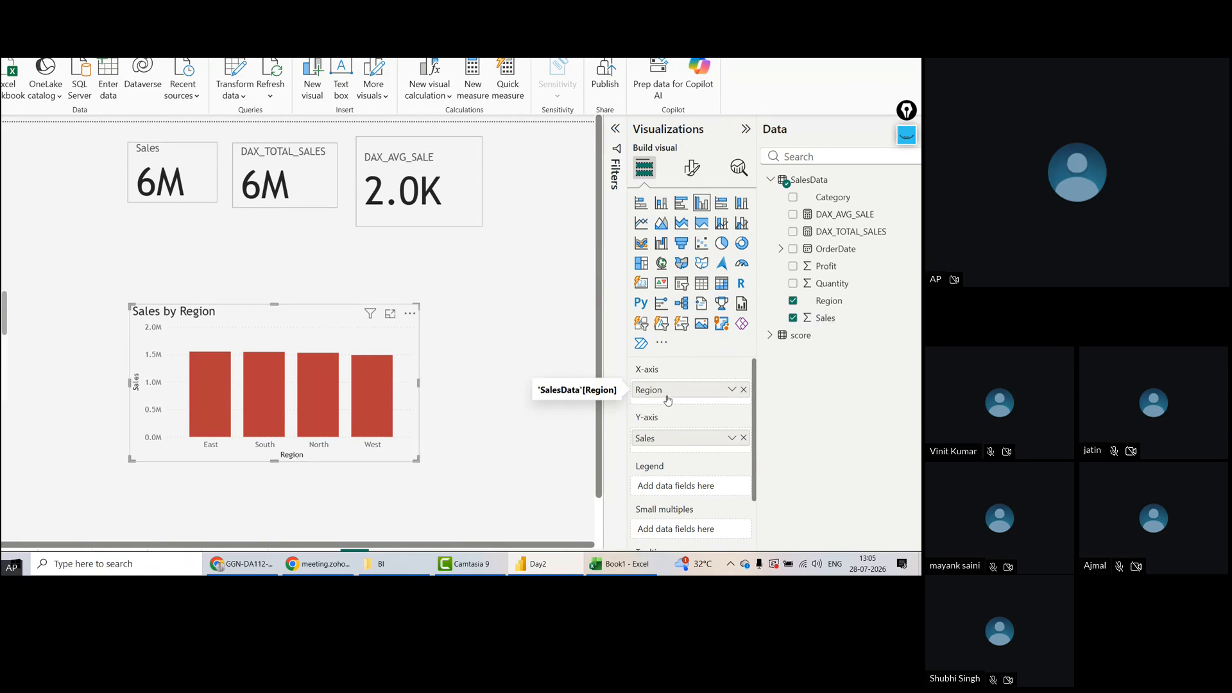
# Replace Sales with the DAX_TOTAL_SALES measure on the chart's Y-axis and move the chart up closer to the cards
pyautogui.click(743, 438)
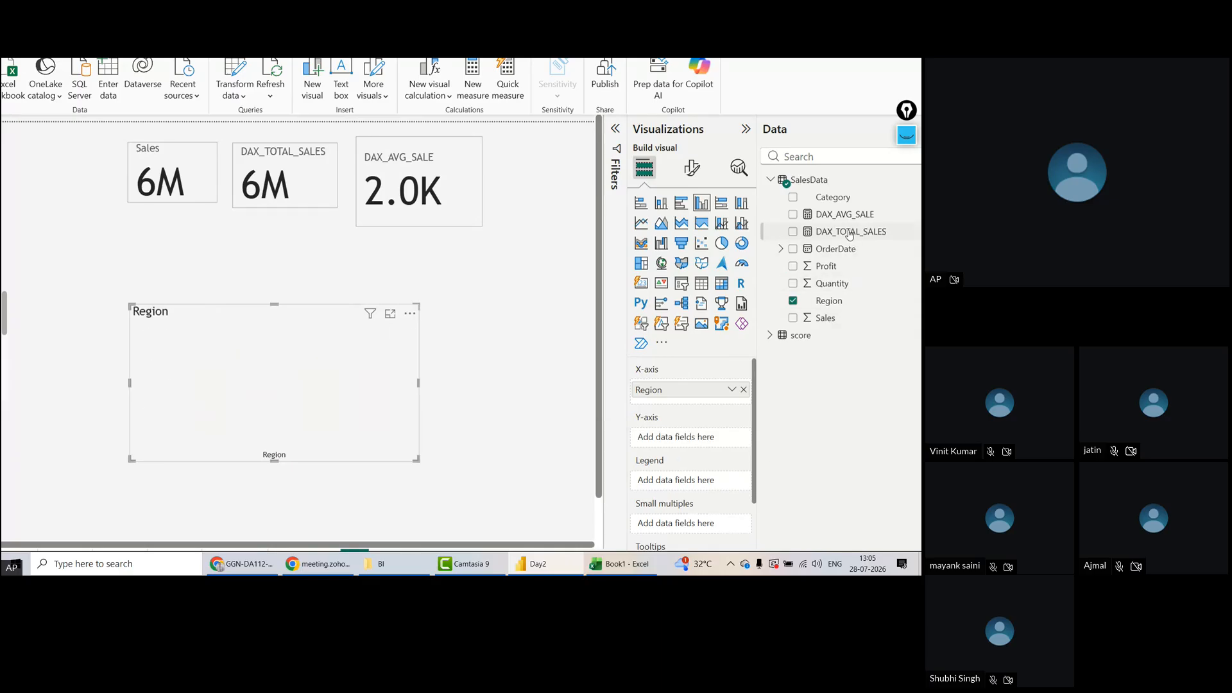
pyautogui.moveTo(849, 235); pyautogui.dragTo(677, 438)
pyautogui.moveTo(676, 436); pyautogui.dragTo(670, 439)
pyautogui.moveTo(671, 441); pyautogui.dragTo(863, 236)
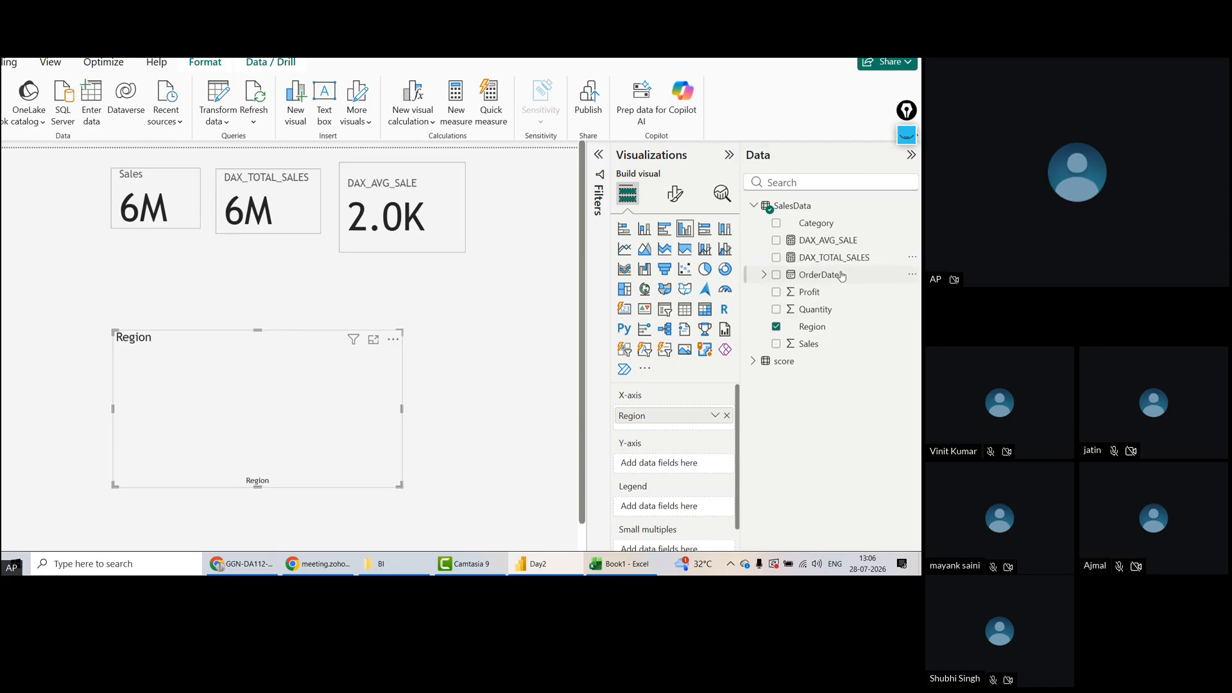
pyautogui.moveTo(814, 257); pyautogui.dragTo(656, 466)
pyautogui.moveTo(658, 467); pyautogui.dragTo(658, 465)
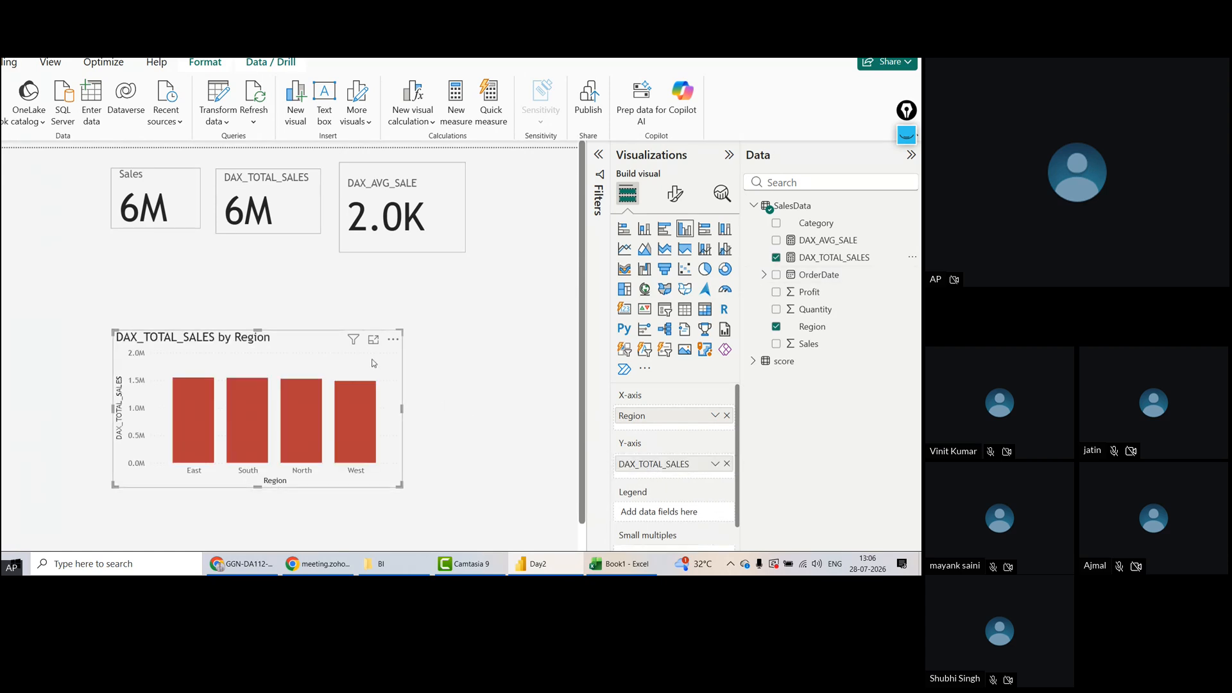
pyautogui.moveTo(376, 361); pyautogui.dragTo(380, 307)
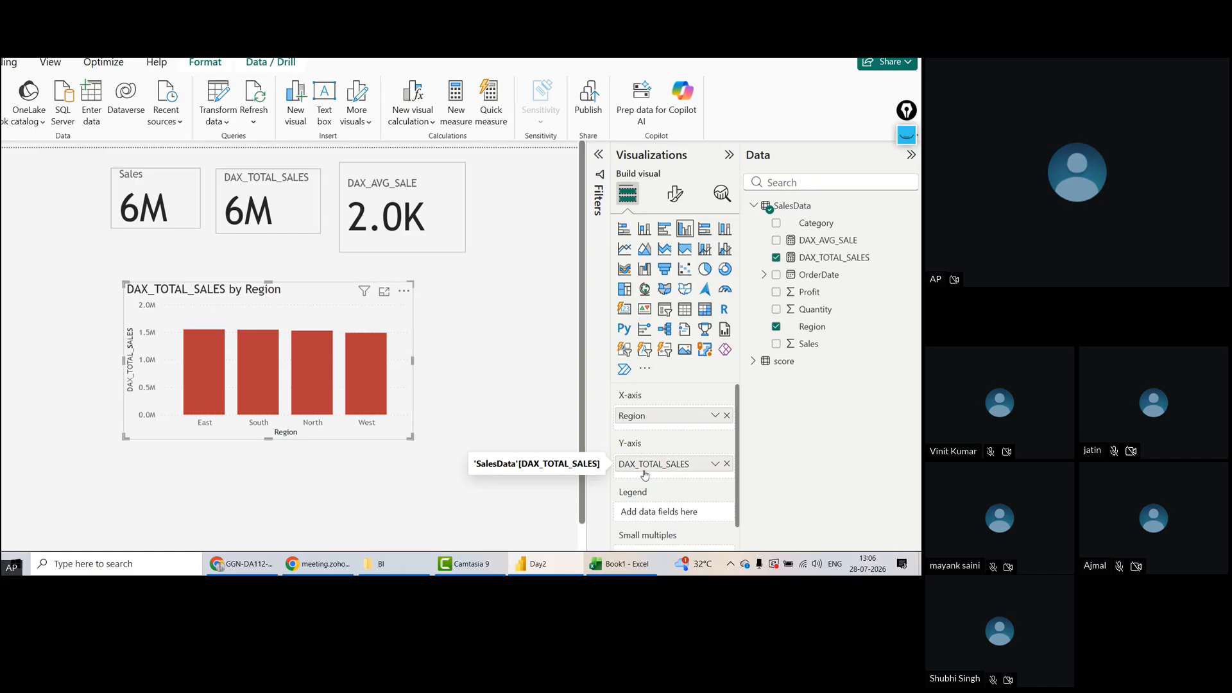
# Compare how the DAX_TOTAL_SALES measure is used in its card and in the column chart by region
pyautogui.click(280, 212)
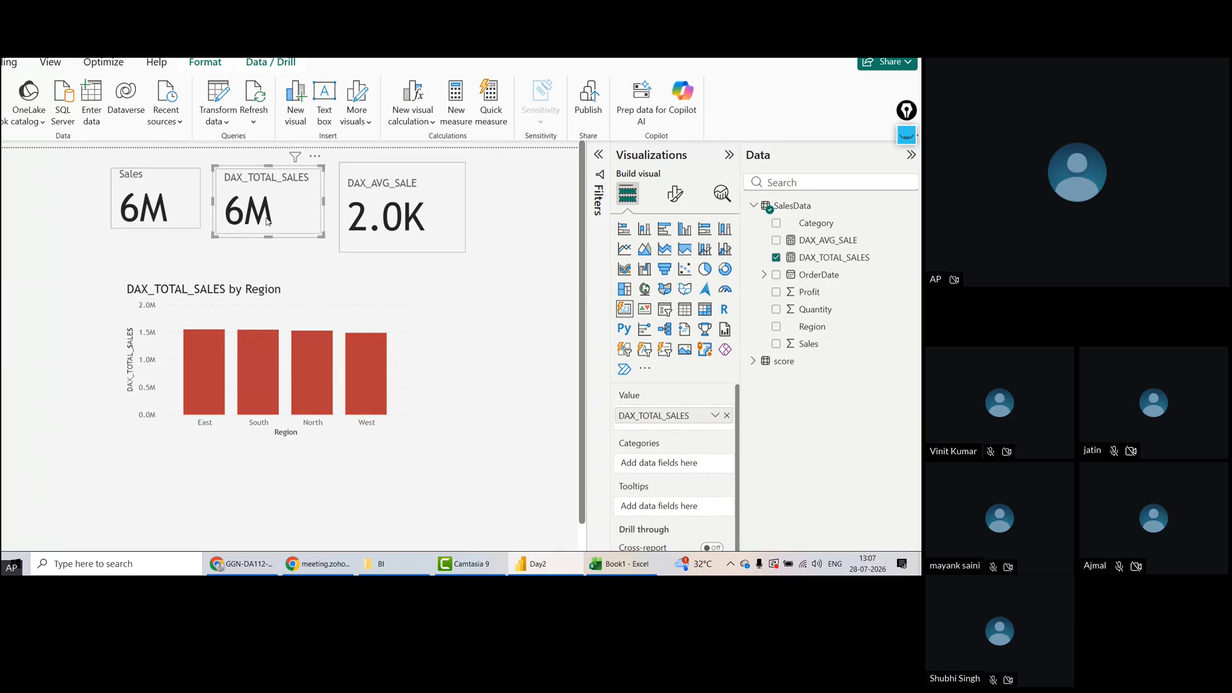
pyautogui.click(354, 315)
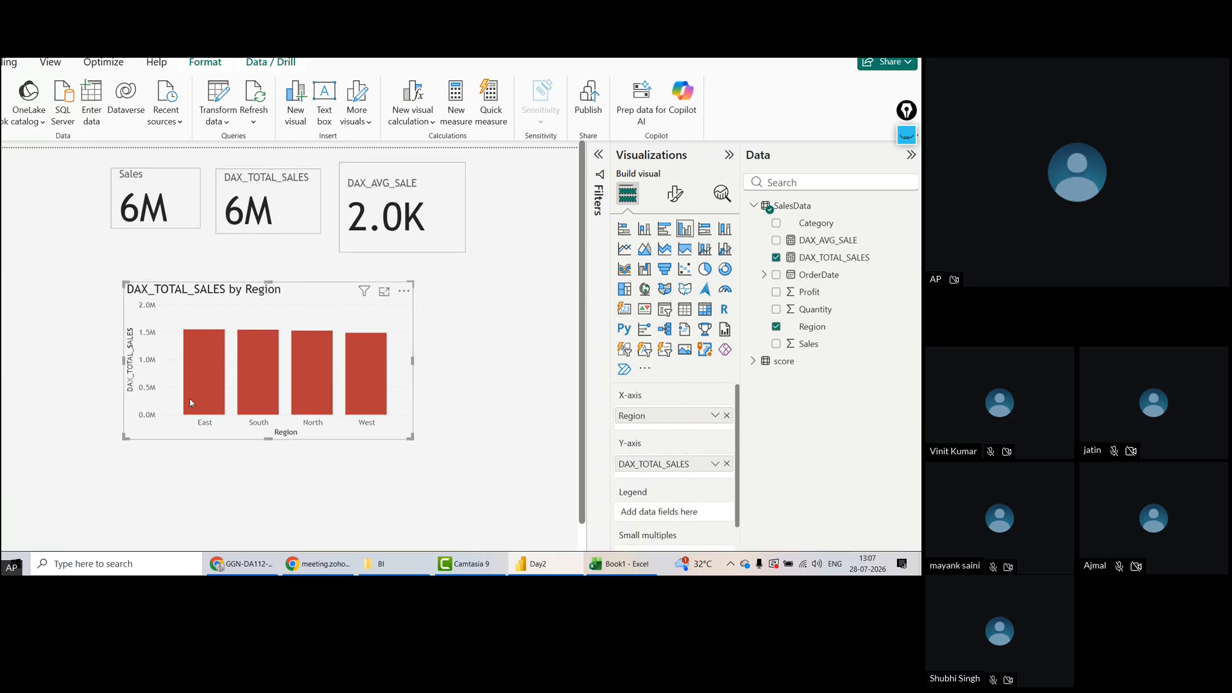
pyautogui.moveTo(191, 398)
pyautogui.click(292, 216)
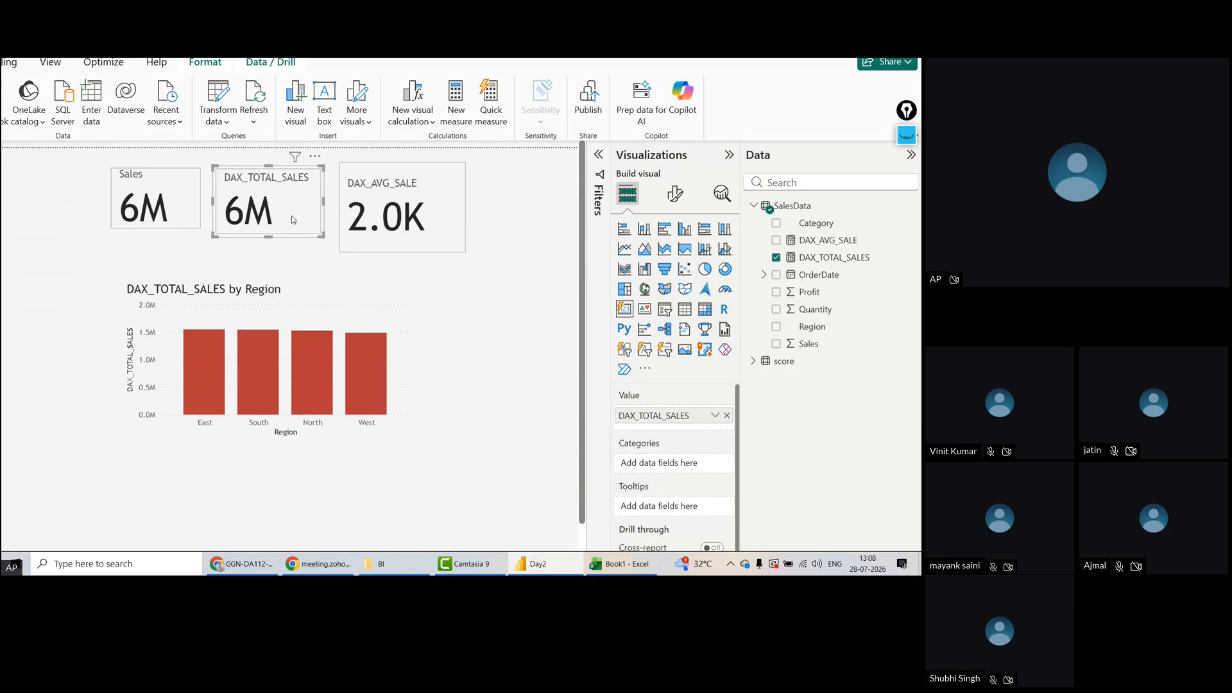
# Duplicate the region column chart, placing the original just under the cards and the copy diagonally below it
pyautogui.click(328, 312)
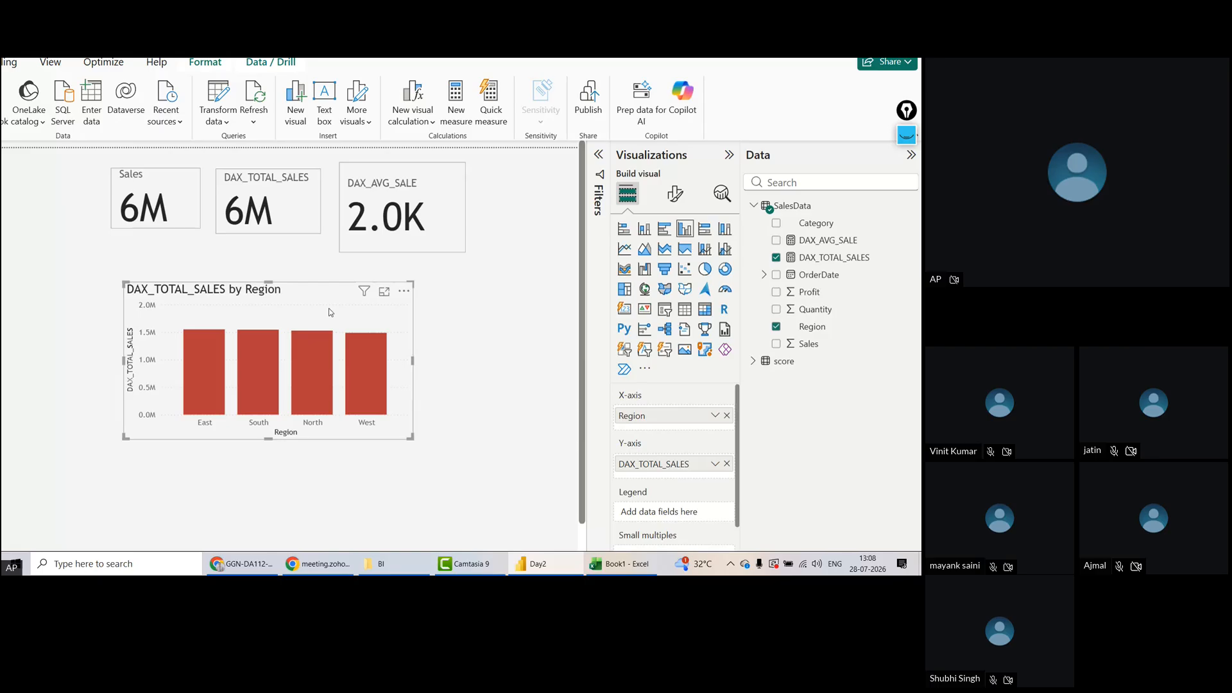
pyautogui.moveTo(328, 312); pyautogui.dragTo(474, 420)
pyautogui.hotkey('ctrl', 'c')
pyautogui.hotkey('ctrl', 'v')
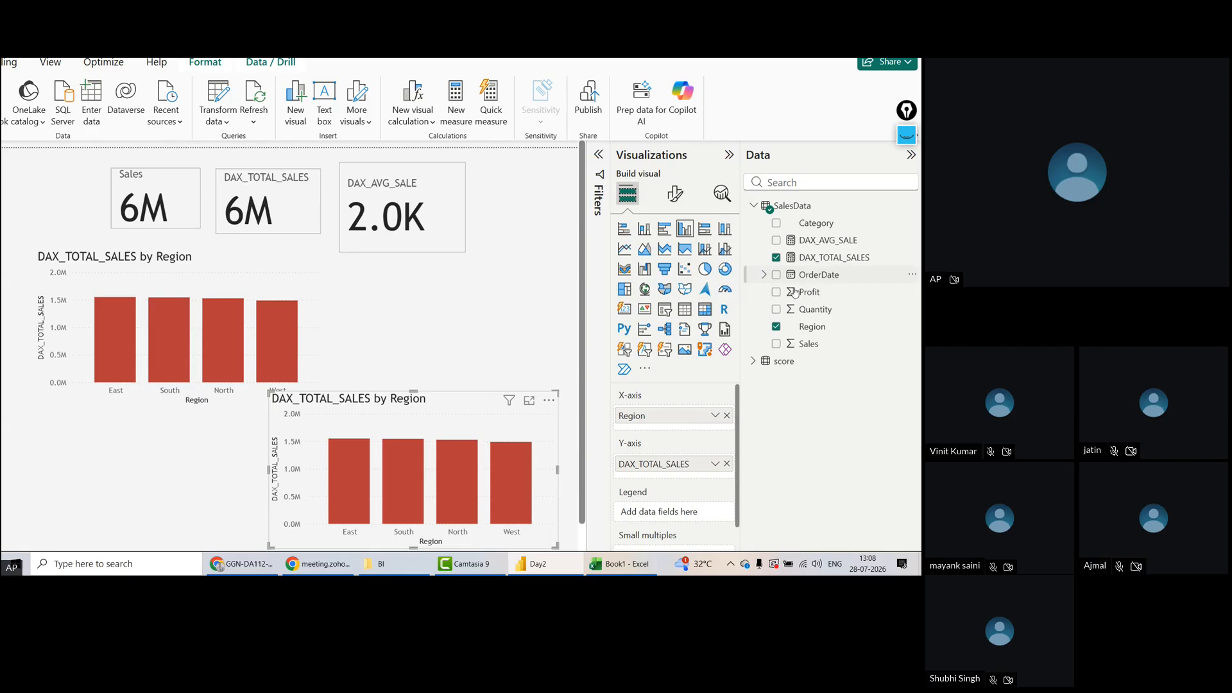
# Replace Region with Category on the X-axis of the copied column chart
pyautogui.click(778, 328)
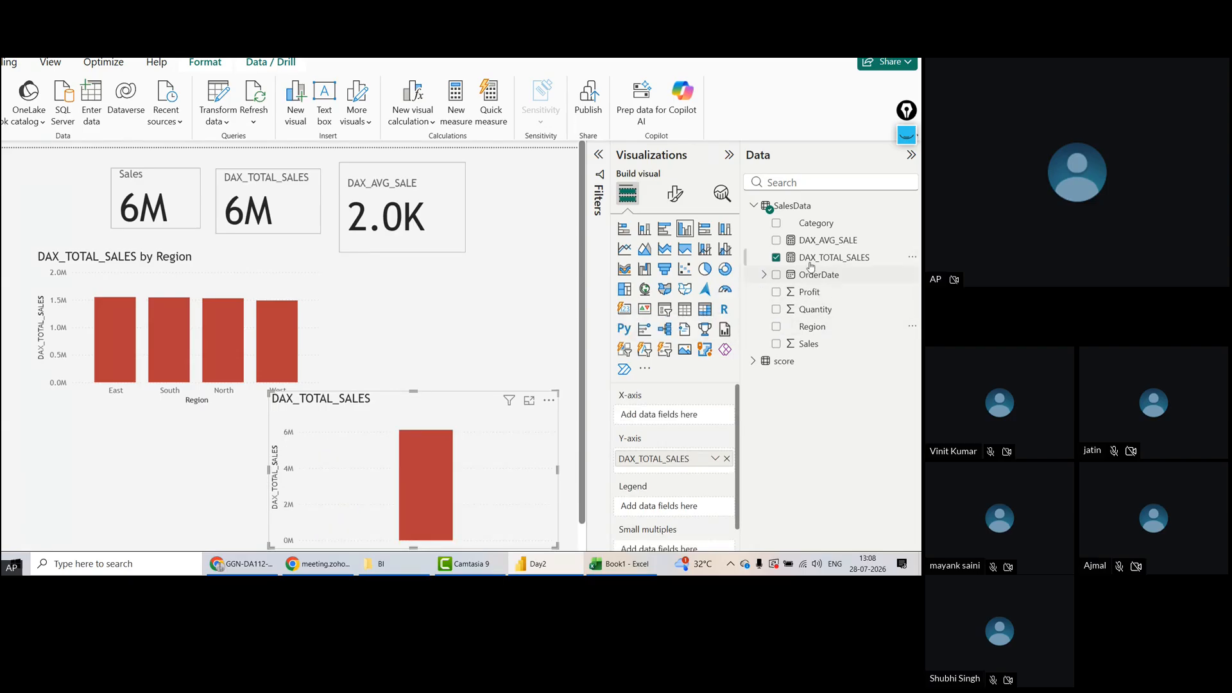
pyautogui.moveTo(816, 226); pyautogui.dragTo(655, 419)
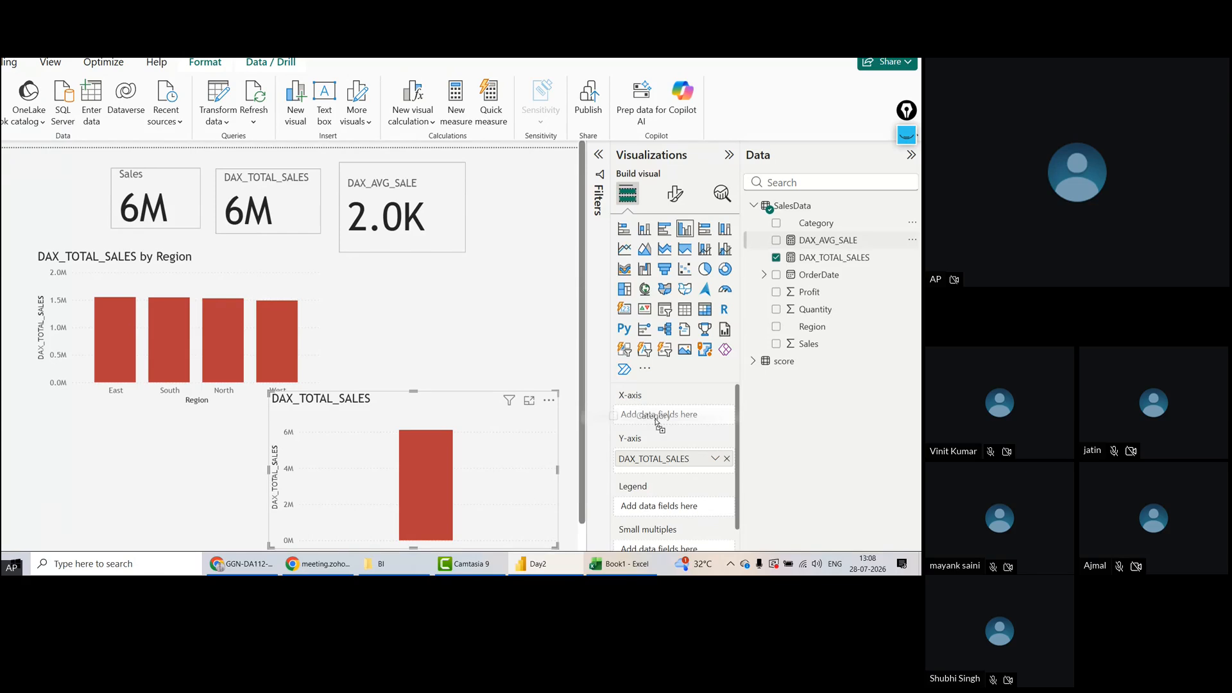
pyautogui.moveTo(655, 420); pyautogui.dragTo(654, 419)
pyautogui.moveTo(655, 420); pyautogui.dragTo(653, 417)
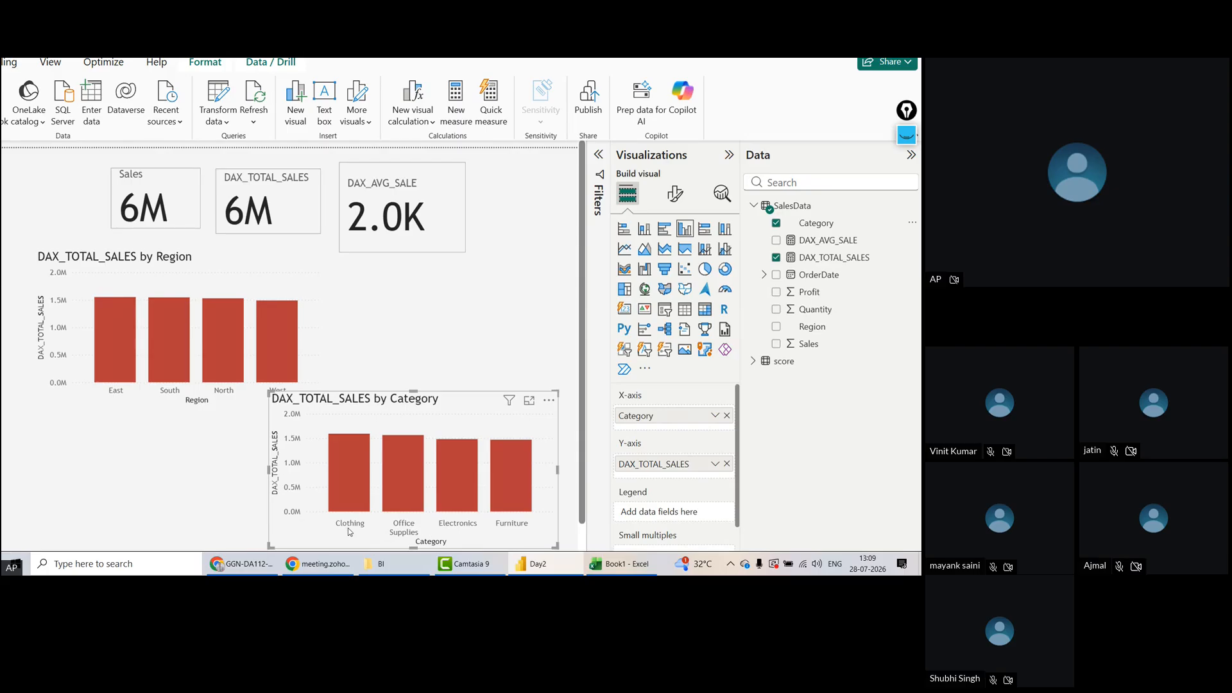
# Switch from the report page to the table view of the SalesData table
pyautogui.scroll(-3, 798, 435)
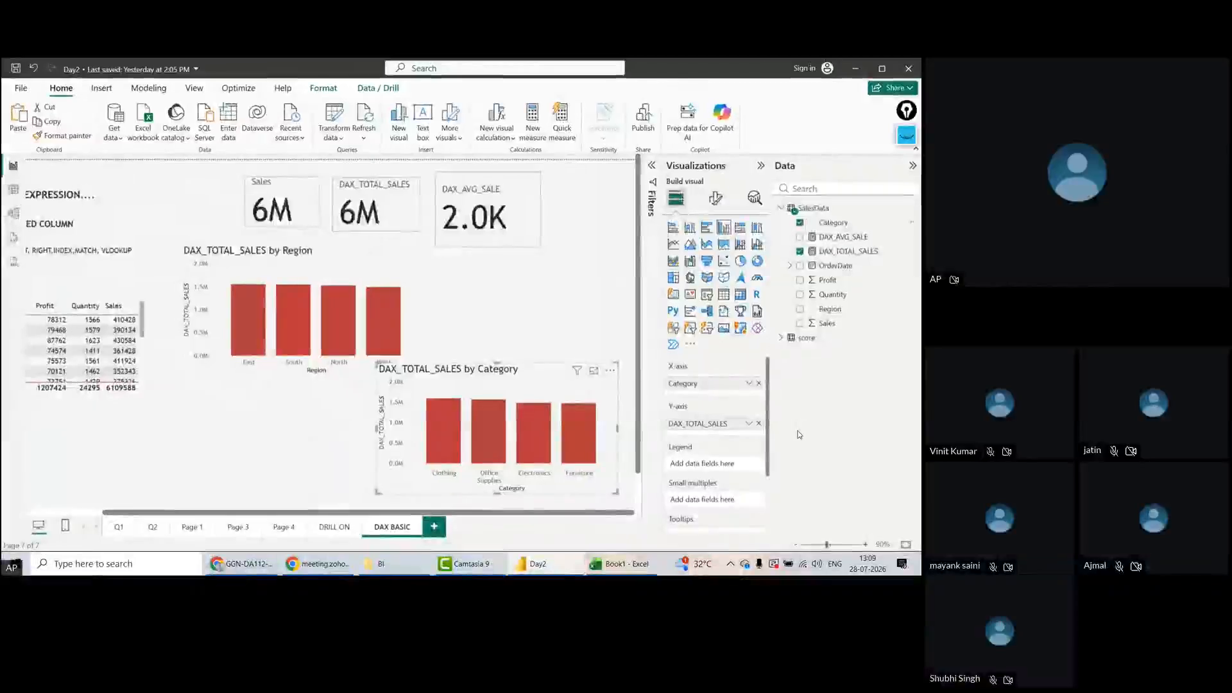
pyautogui.click(14, 189)
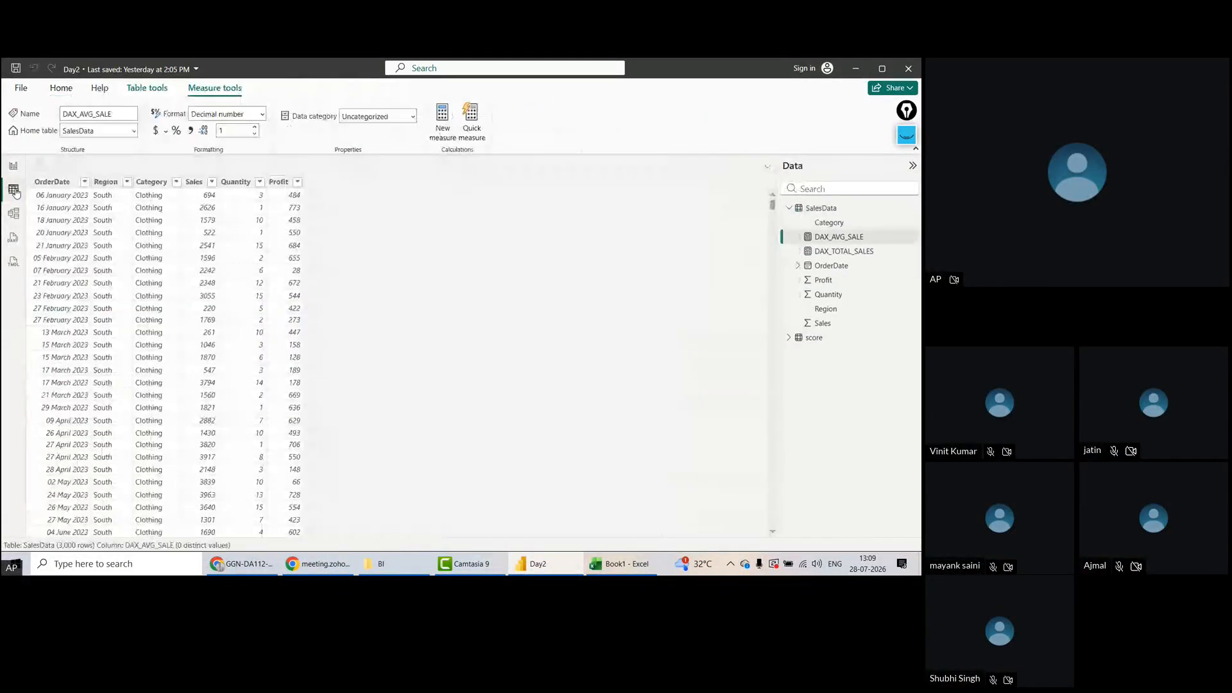
# Filter the Category column to show only Clothing rows, and select the Sales column
pyautogui.click(176, 182)
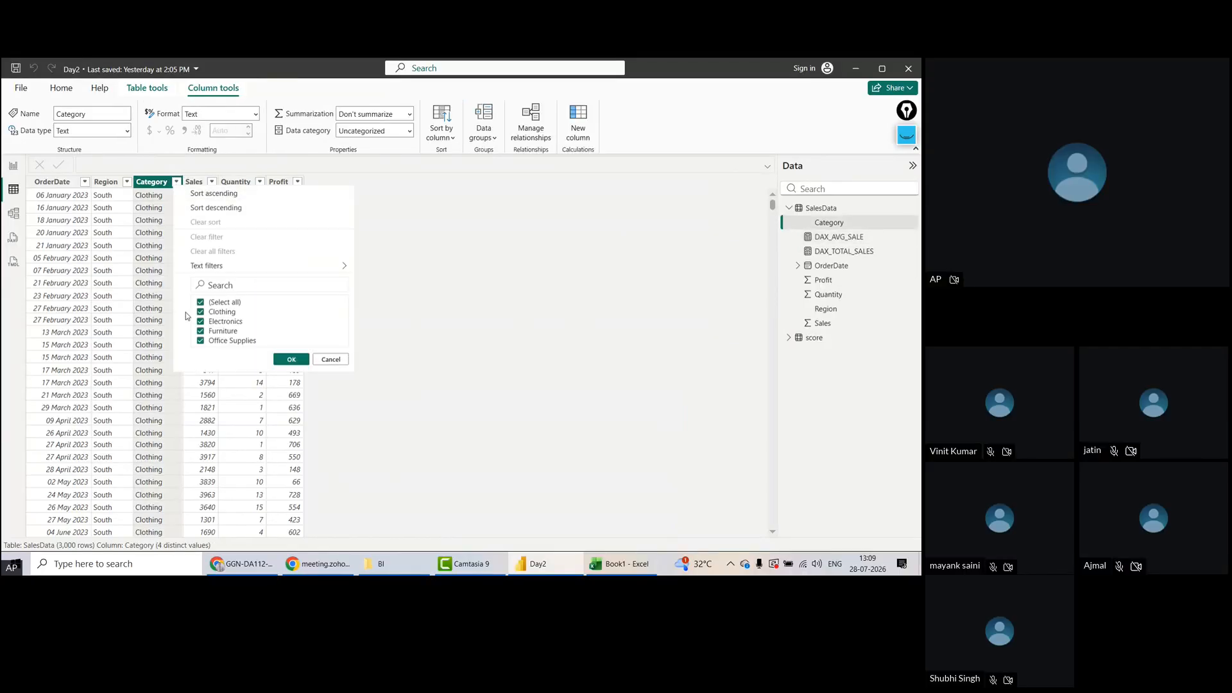
pyautogui.click(200, 302)
pyautogui.click(200, 313)
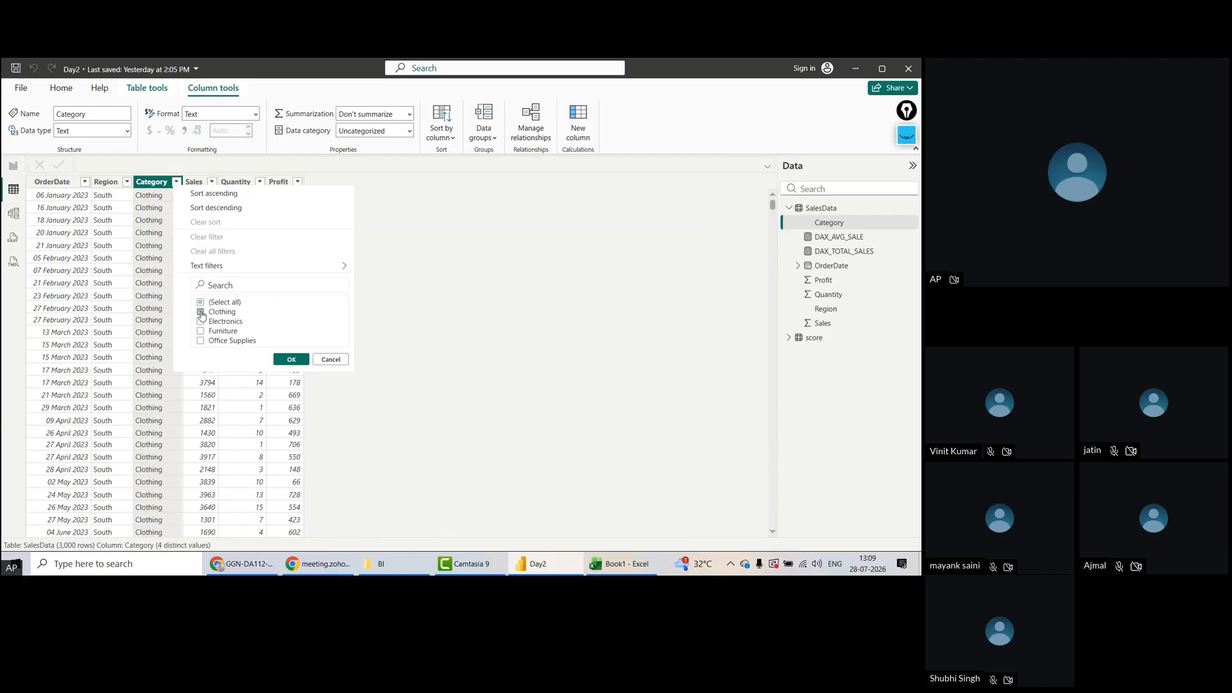
pyautogui.click(292, 360)
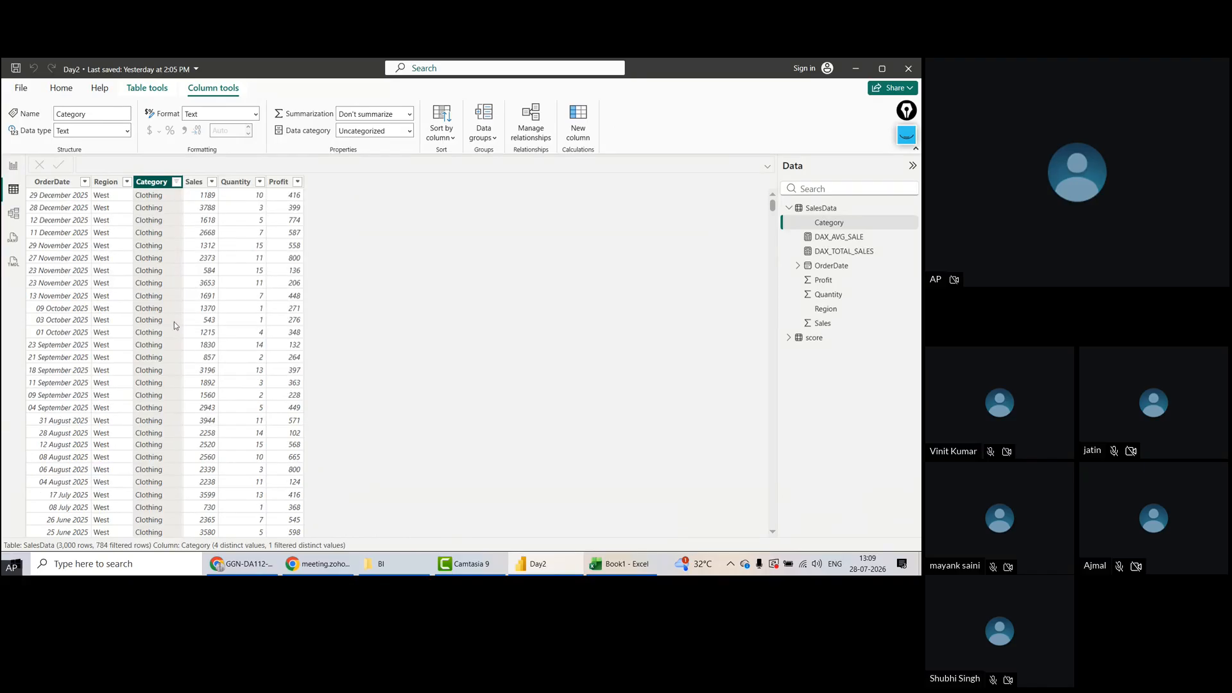
pyautogui.click(197, 185)
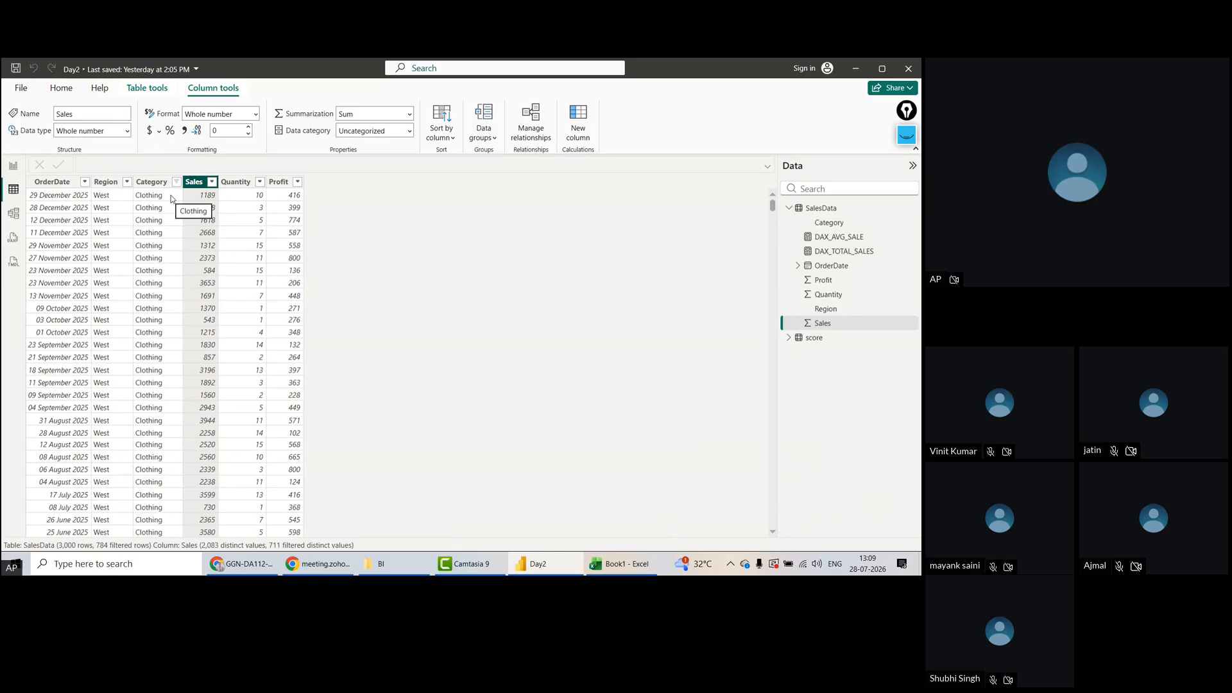
# Return to the report page and lower the category chart's upper edge so it clears the region chart
pyautogui.click(13, 166)
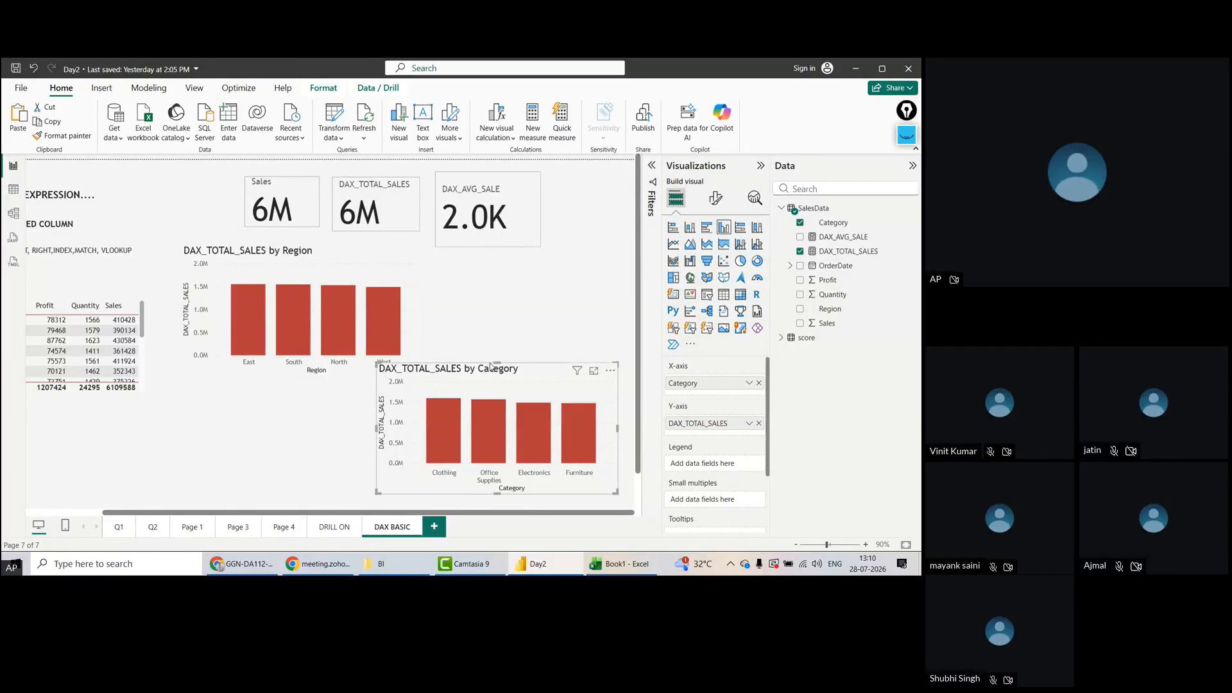
pyautogui.moveTo(498, 363); pyautogui.dragTo(503, 395)
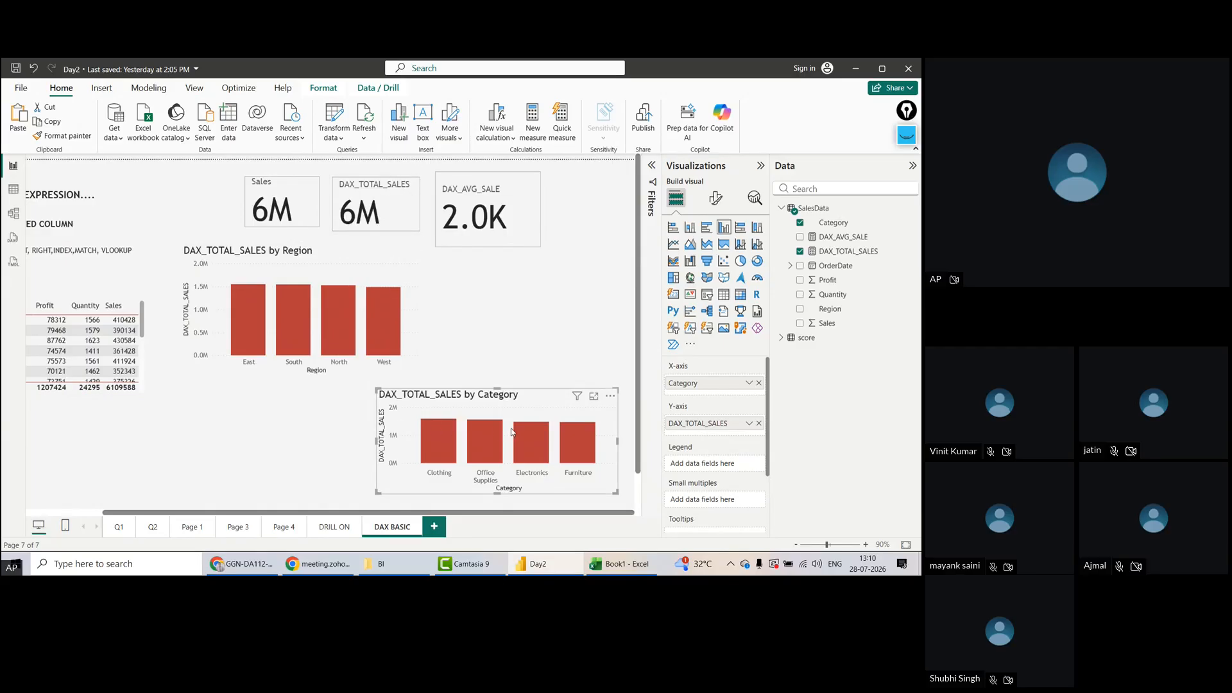
pyautogui.moveTo(514, 432)
pyautogui.click(274, 421)
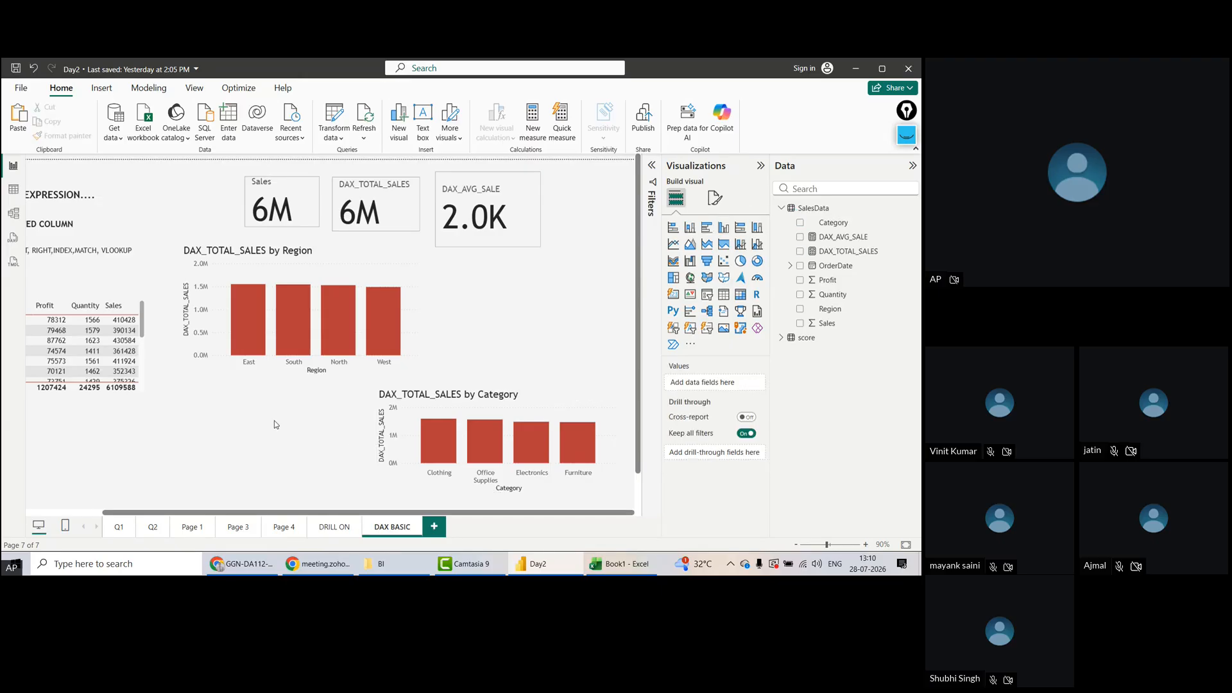
# Insert a text box reading "FILTER CONTEXT :" and place it beside the region chart, above the category chart
pyautogui.click(106, 94)
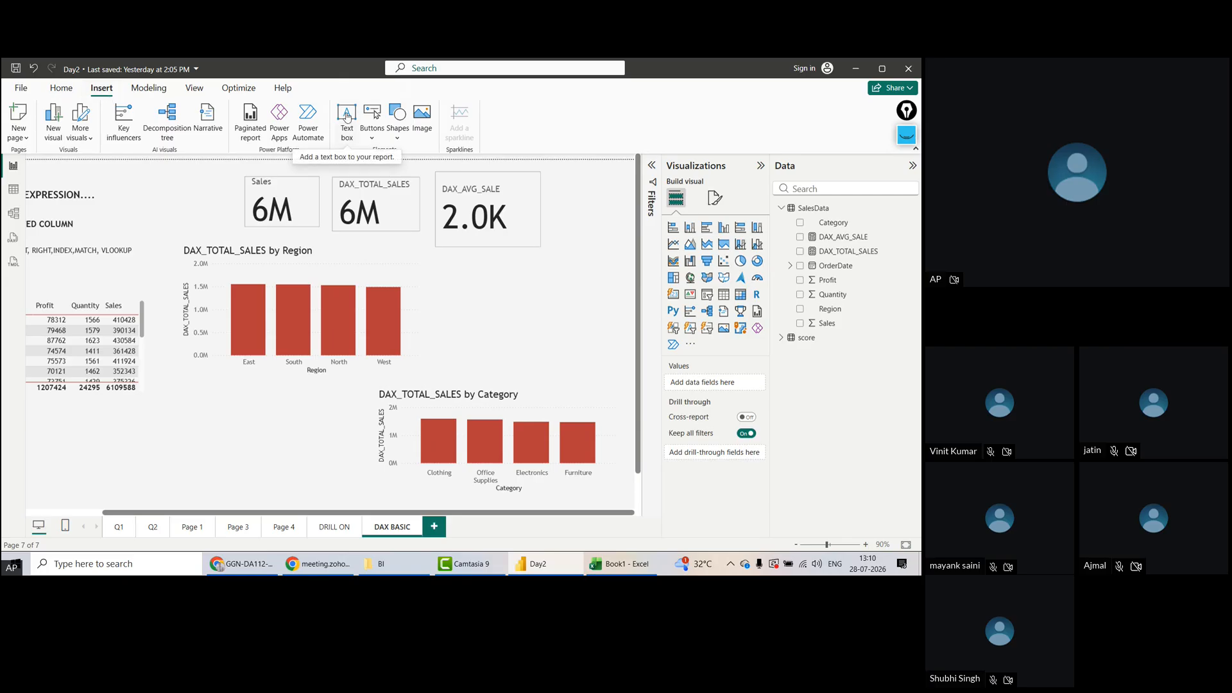
pyautogui.click(347, 116)
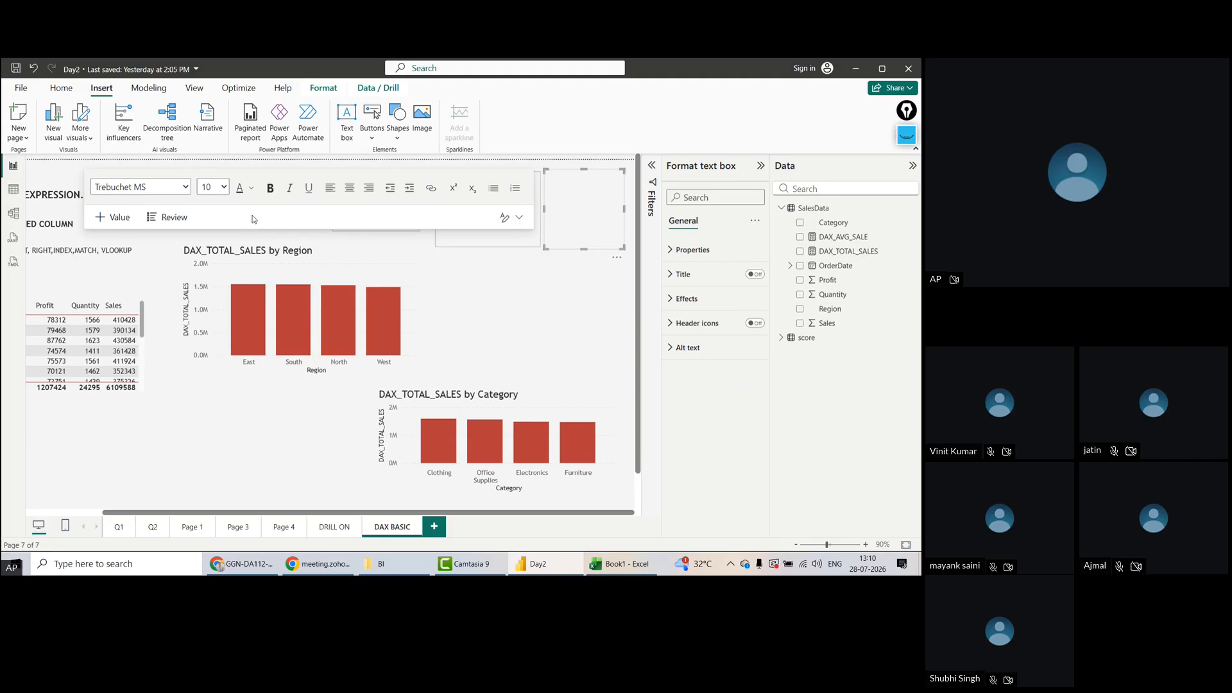
pyautogui.click(585, 200)
pyautogui.write('FILTER CONTEXT :')
pyautogui.moveTo(606, 249); pyautogui.dragTo(548, 354)
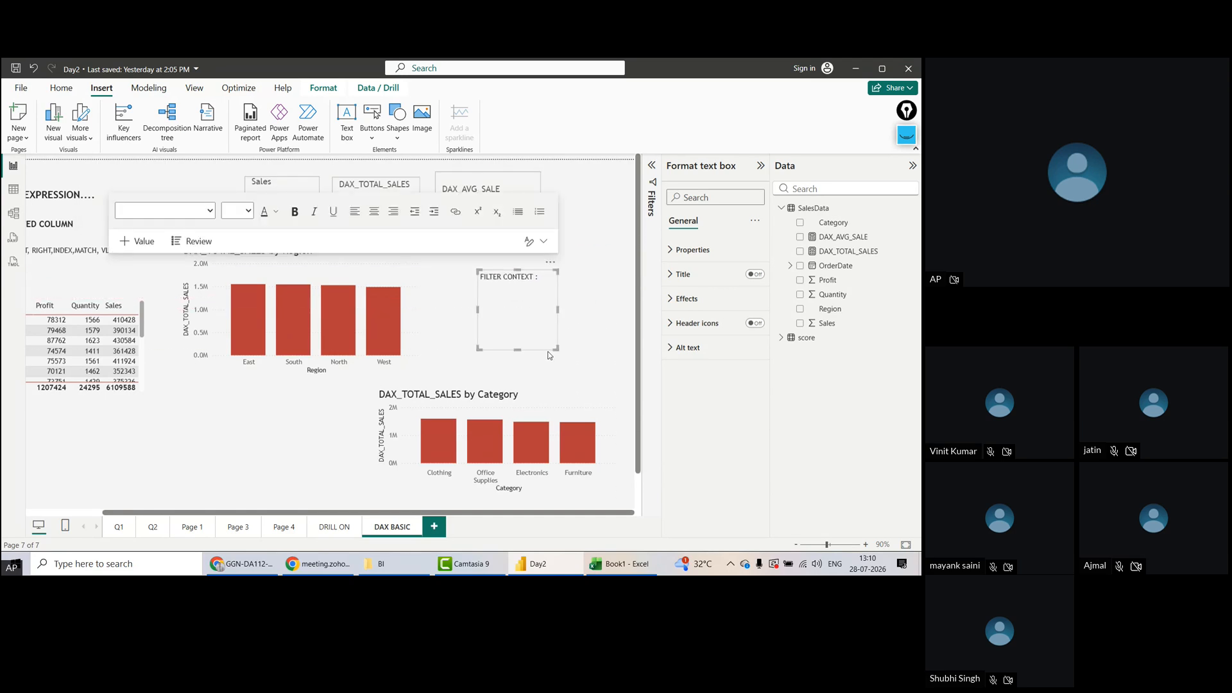
# Add the line "IT APPLIES THE WHERE ON EVERY X AXIS FIELD" beneath the FILTER CONTEXT heading
pyautogui.click(546, 280)
pyautogui.press('Return')
pyautogui.write('WEHRE')
pyautogui.press('BackSpace')
pyautogui.press('BackSpace')
pyautogui.press('BackSpace')
pyautogui.press('BackSpace')
pyautogui.write('HE')
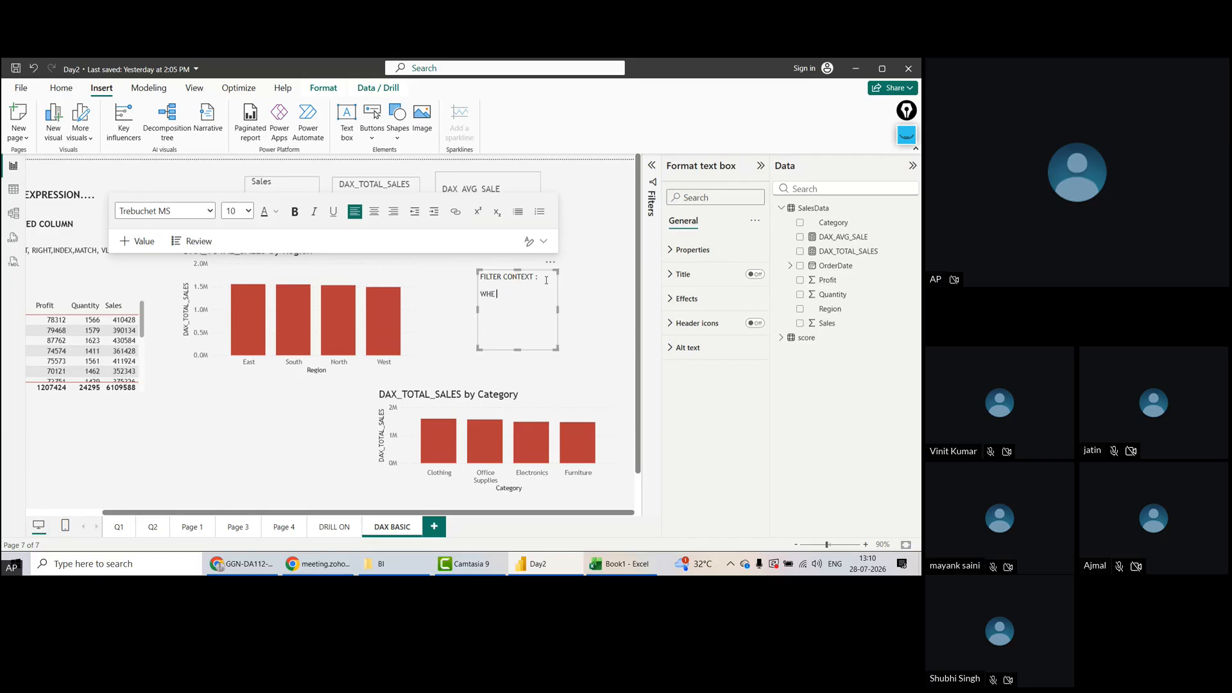
pyautogui.press('BackSpace')
pyautogui.write('IT APPLEIS')
pyautogui.press('BackSpace')
pyautogui.write('IS ')
pyautogui.write('ES THE WEHRE')
pyautogui.press('BackSpace')
pyautogui.press('BackSpace')
pyautogui.press('BackSpace')
pyautogui.write('HERE ON EVDE')
pyautogui.press('BackSpace')
pyautogui.press('BackSpace')
pyautogui.write('ERY X AXIS FILED')
pyautogui.press('BackSpace')
pyautogui.press('BackSpace')
pyautogui.write('DL')
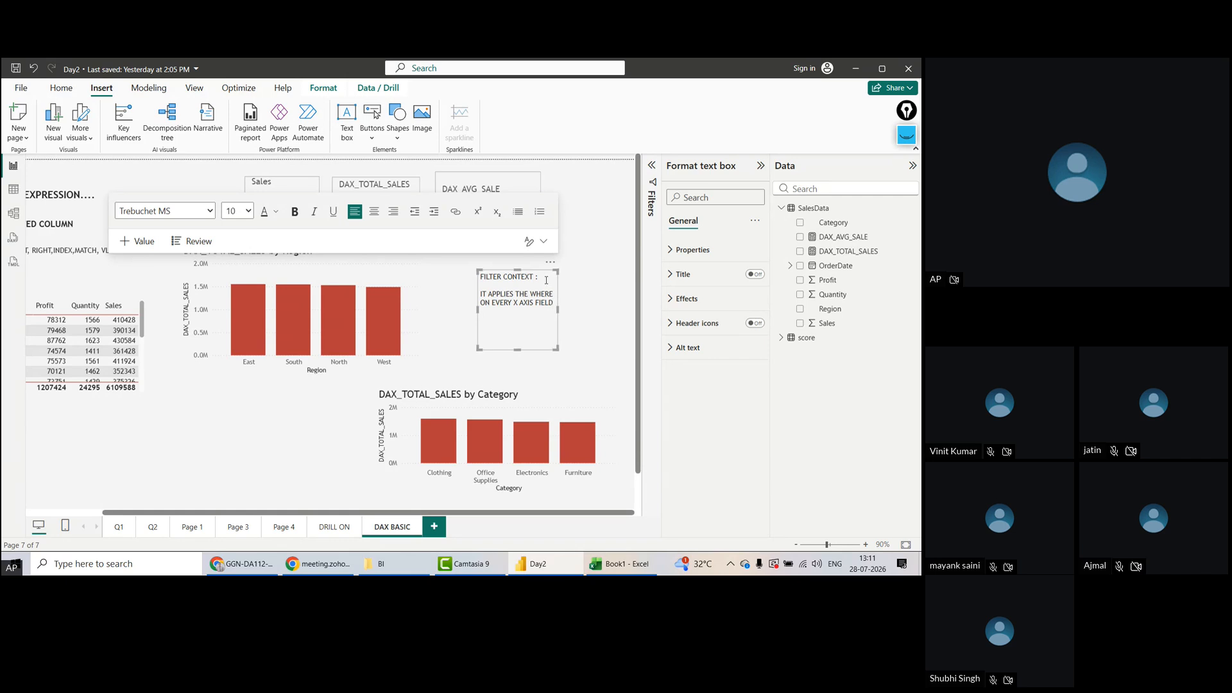
# Make all the filter context note's text bold and widen its text box on both sides
pyautogui.hotkey('ctrl', 'a')
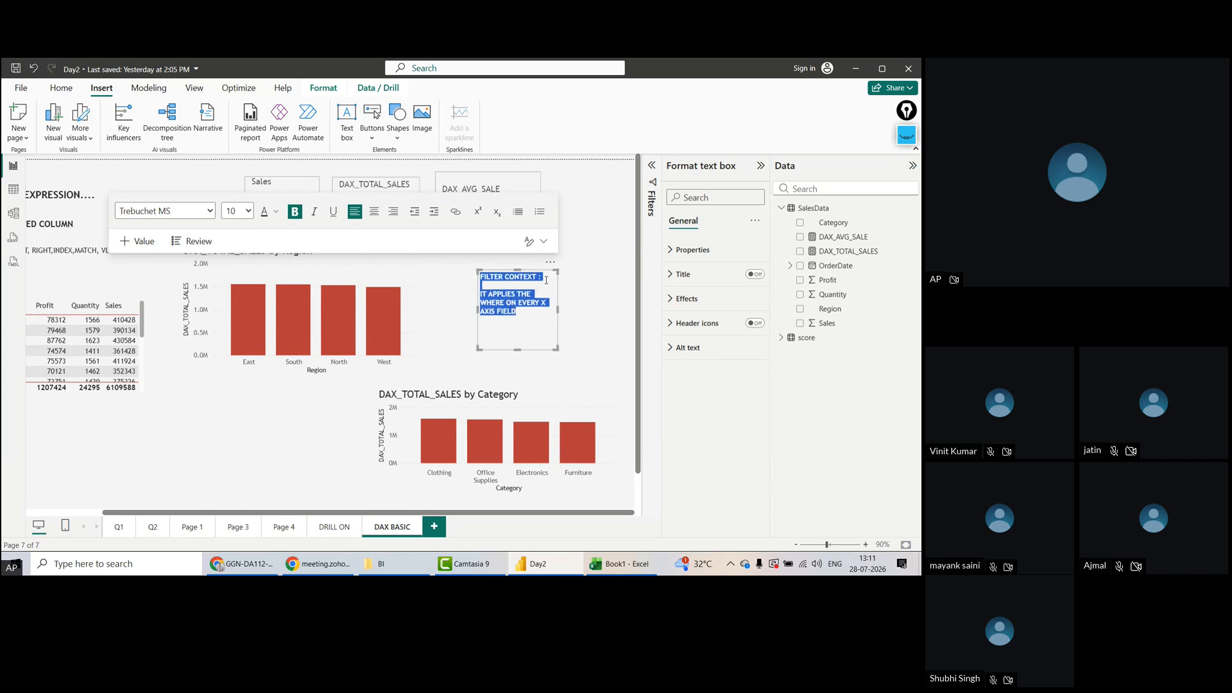
pyautogui.moveTo(477, 309); pyautogui.dragTo(438, 310)
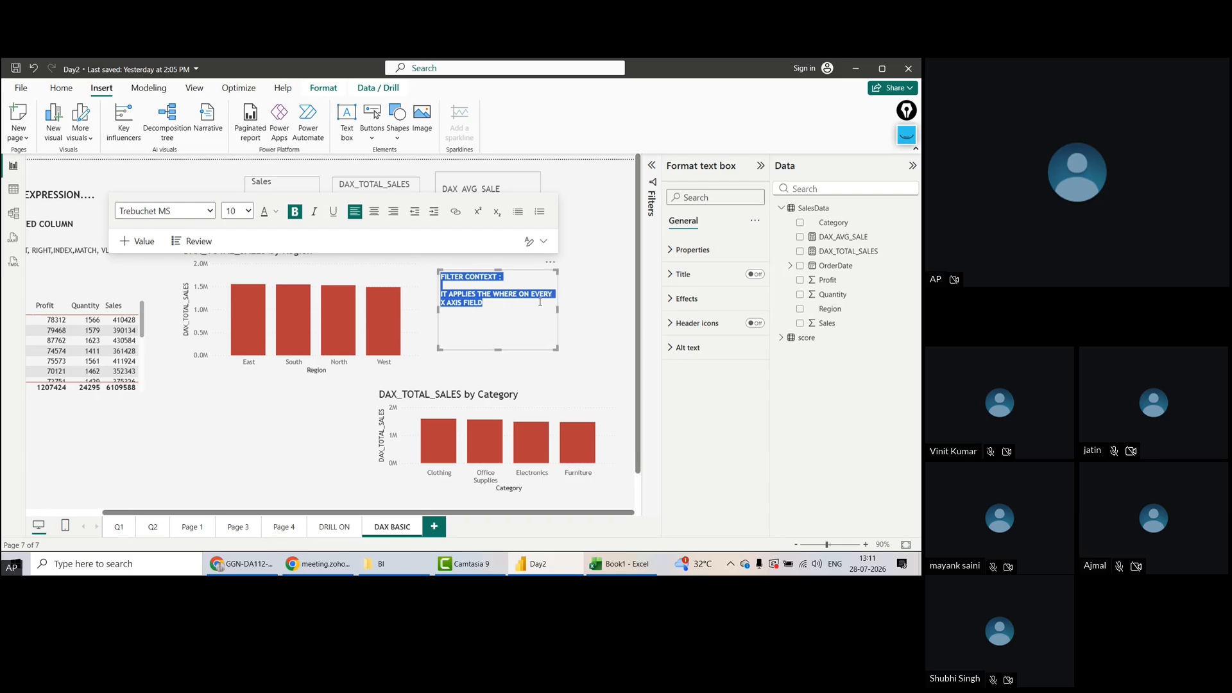
pyautogui.moveTo(557, 310); pyautogui.dragTo(576, 309)
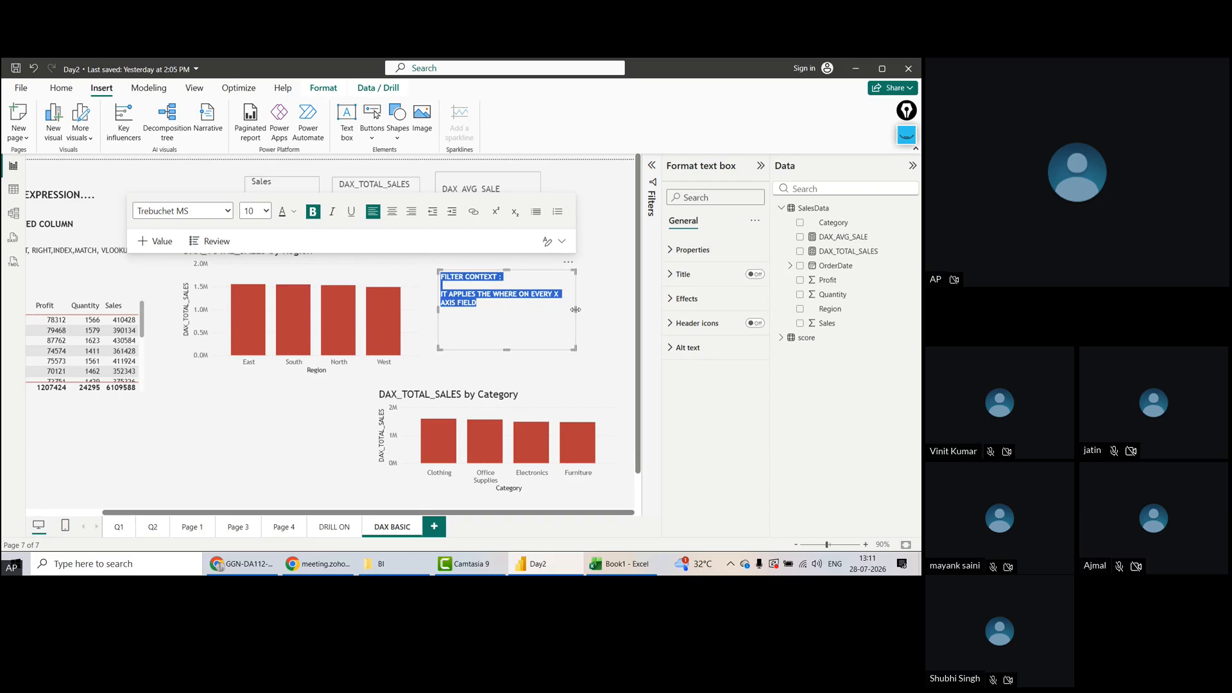
# Add a new blank page to the report
pyautogui.click(437, 529)
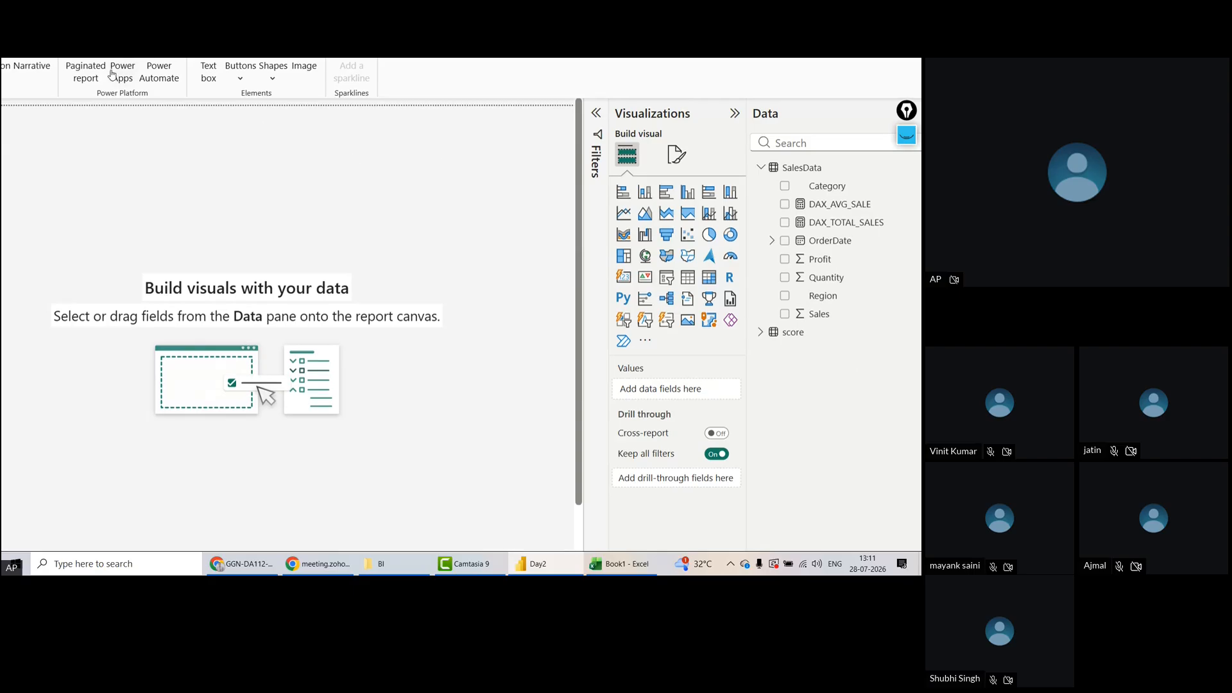
pyautogui.scroll(-5, 265, 168)
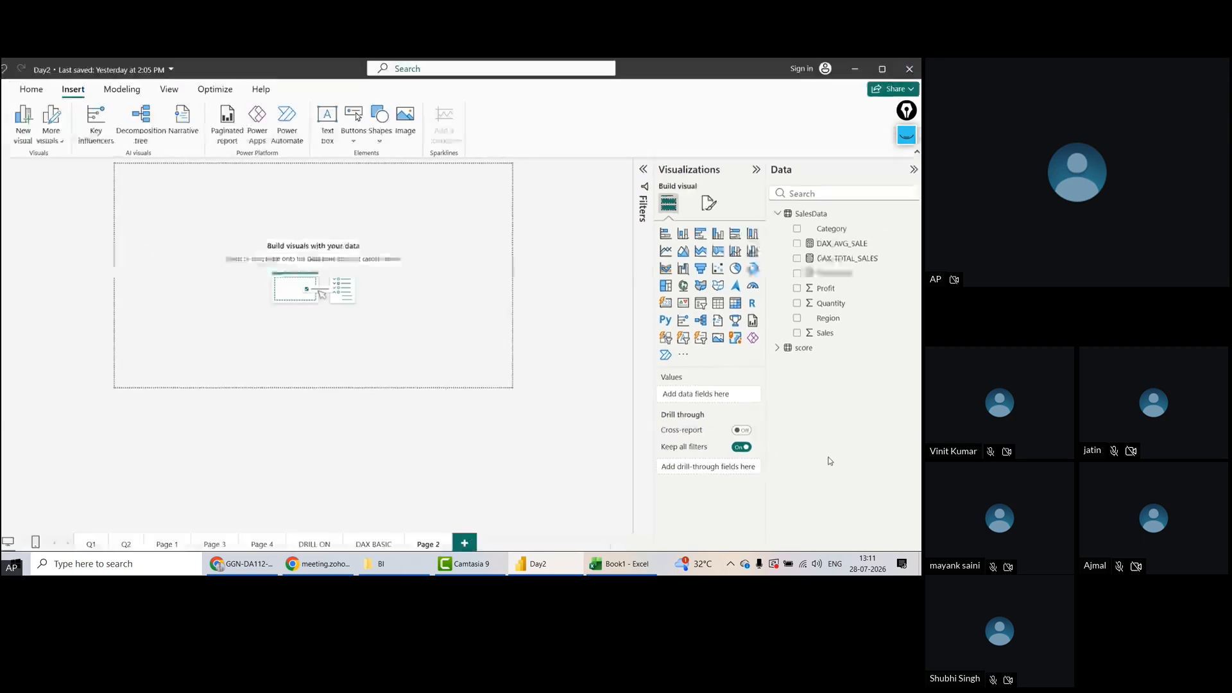
pyautogui.scroll(-4, 403, 242)
pyautogui.scroll(5, 401, 242)
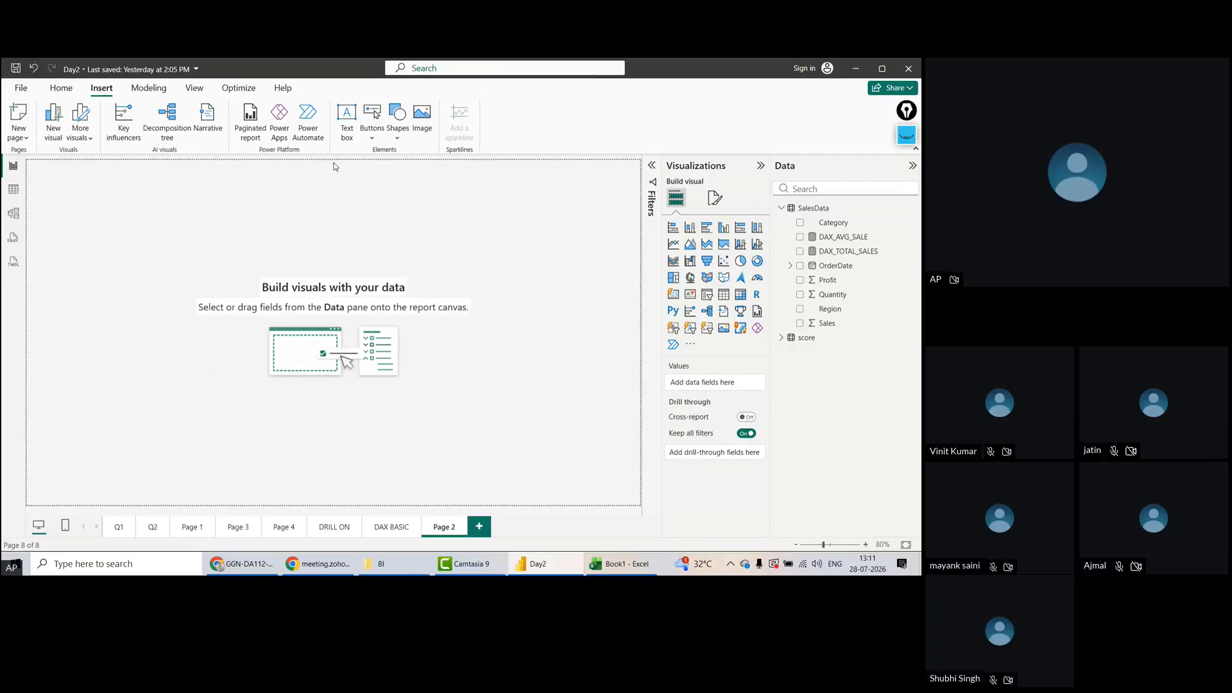
# Insert a text box on the blank page and enter "proft" and "sales" on separate lines
pyautogui.click(350, 121)
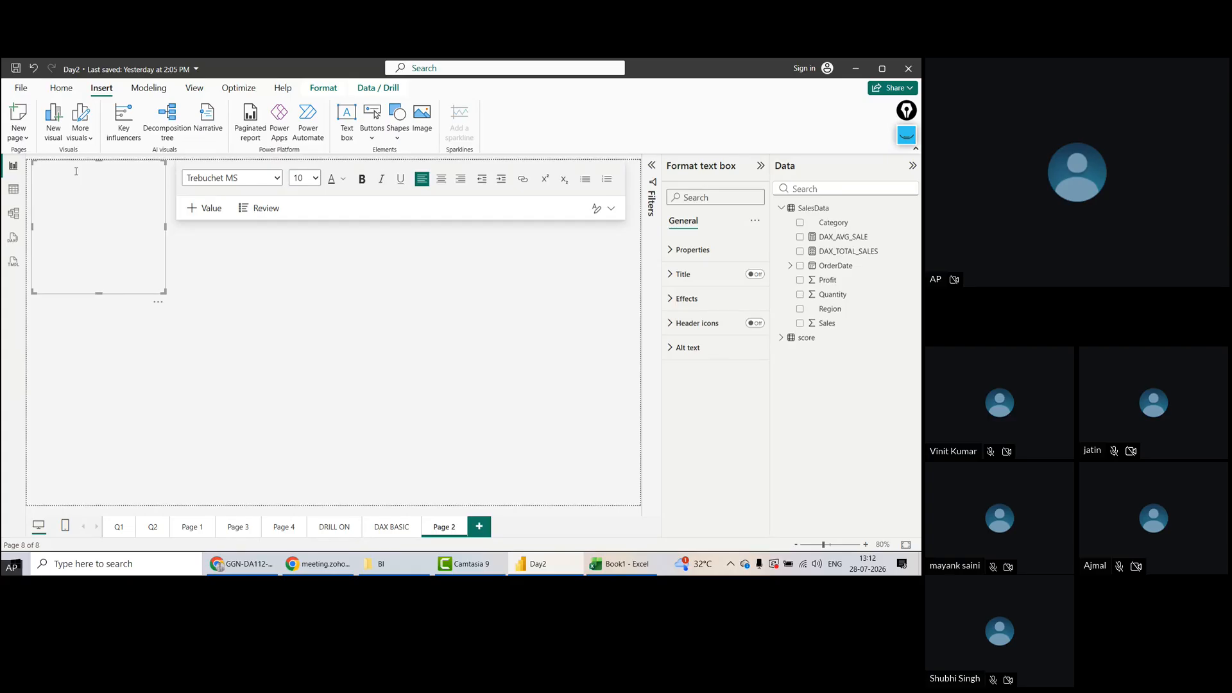
pyautogui.click(315, 183)
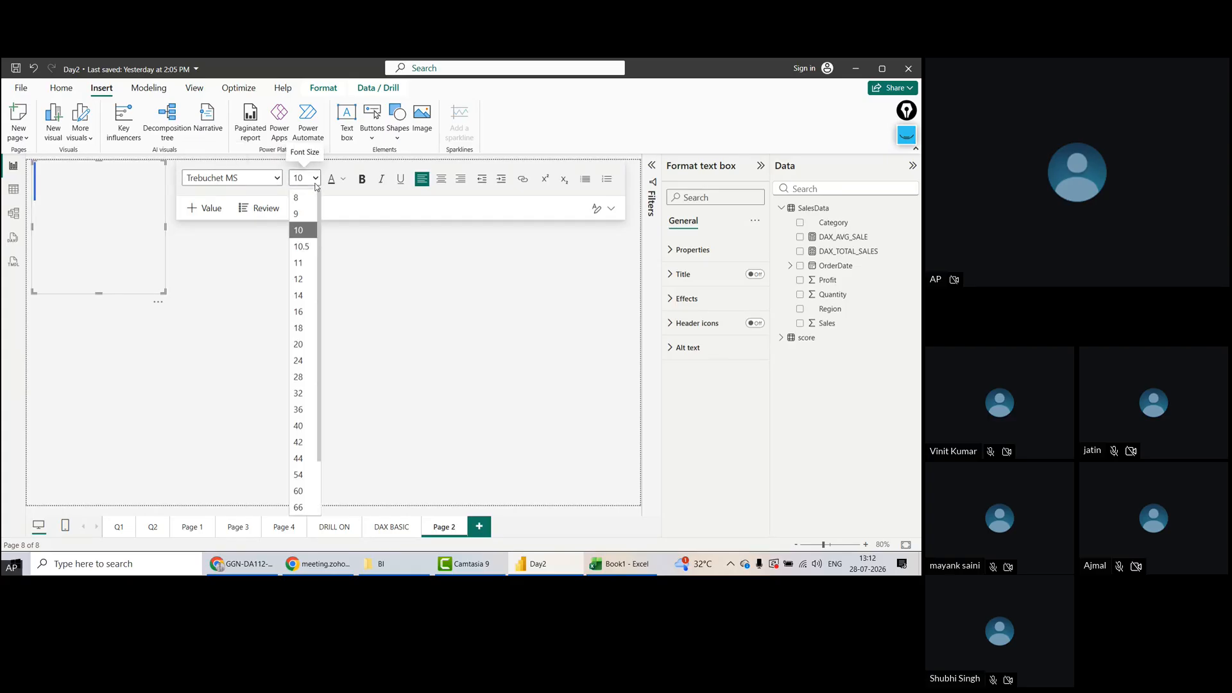
pyautogui.click(298, 350)
pyautogui.write('P')
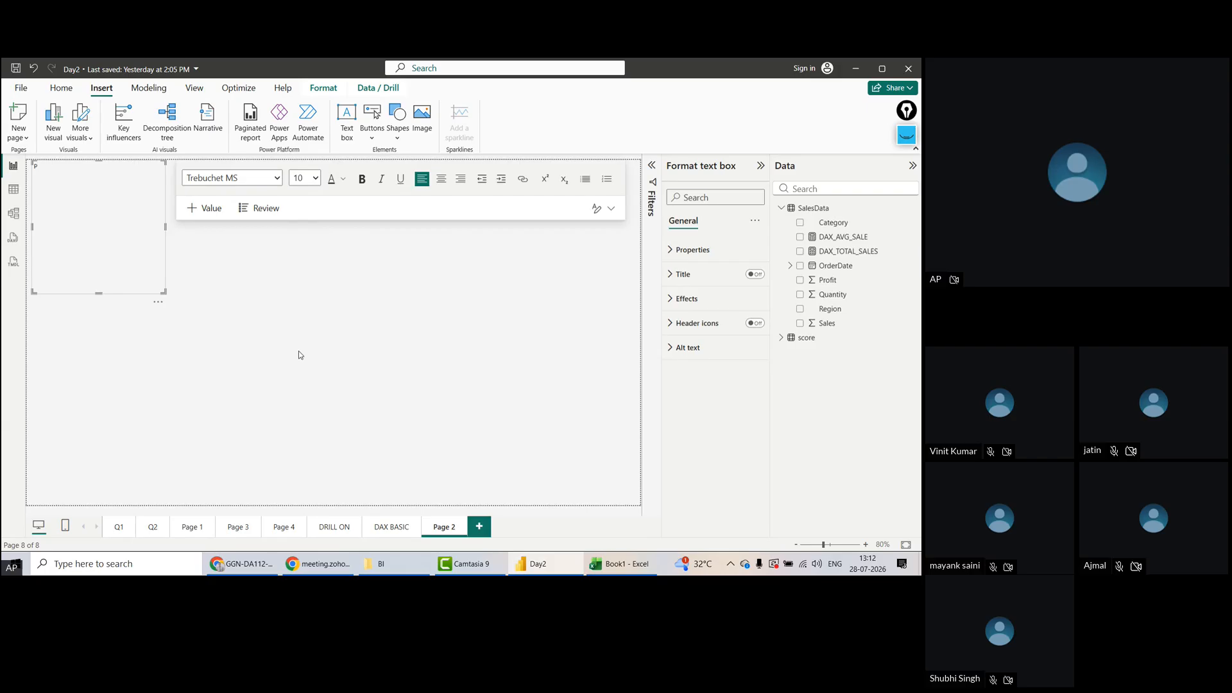
pyautogui.write('roft')
pyautogui.write('sales')
pyautogui.press('Return')
# Set all the text in the box to size 18 and widen the text box slightly
pyautogui.hotkey('ctrl', 'a')
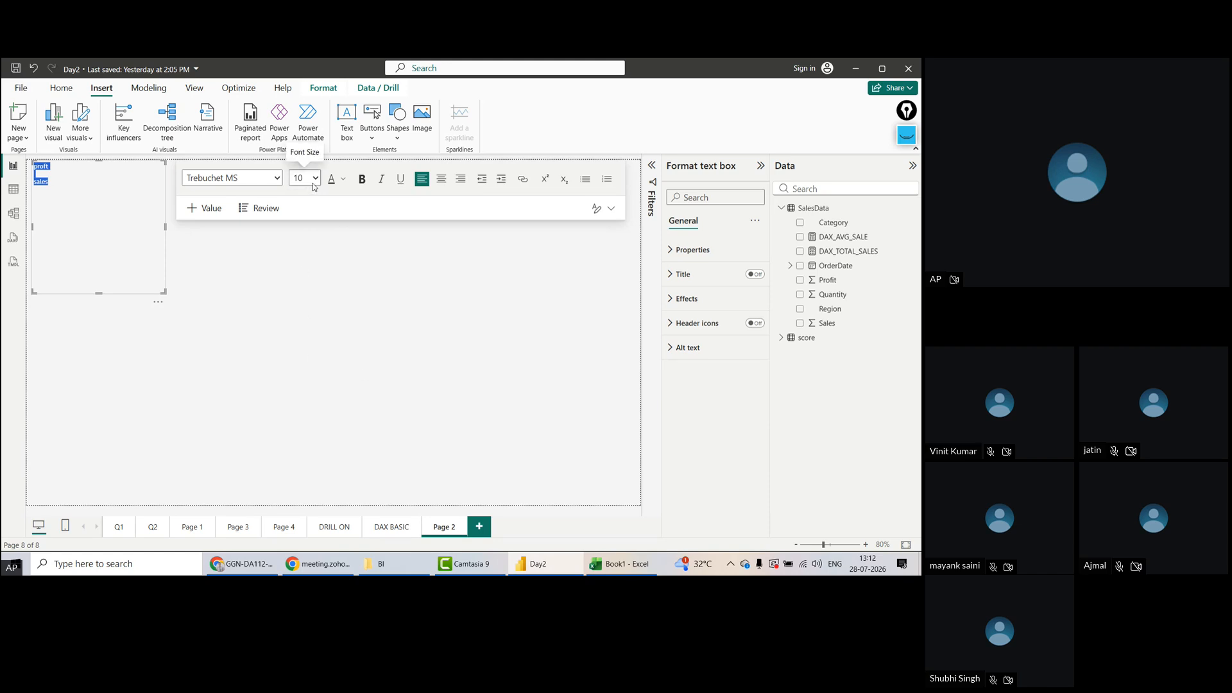
pyautogui.click(314, 178)
pyautogui.click(303, 326)
pyautogui.click(105, 214)
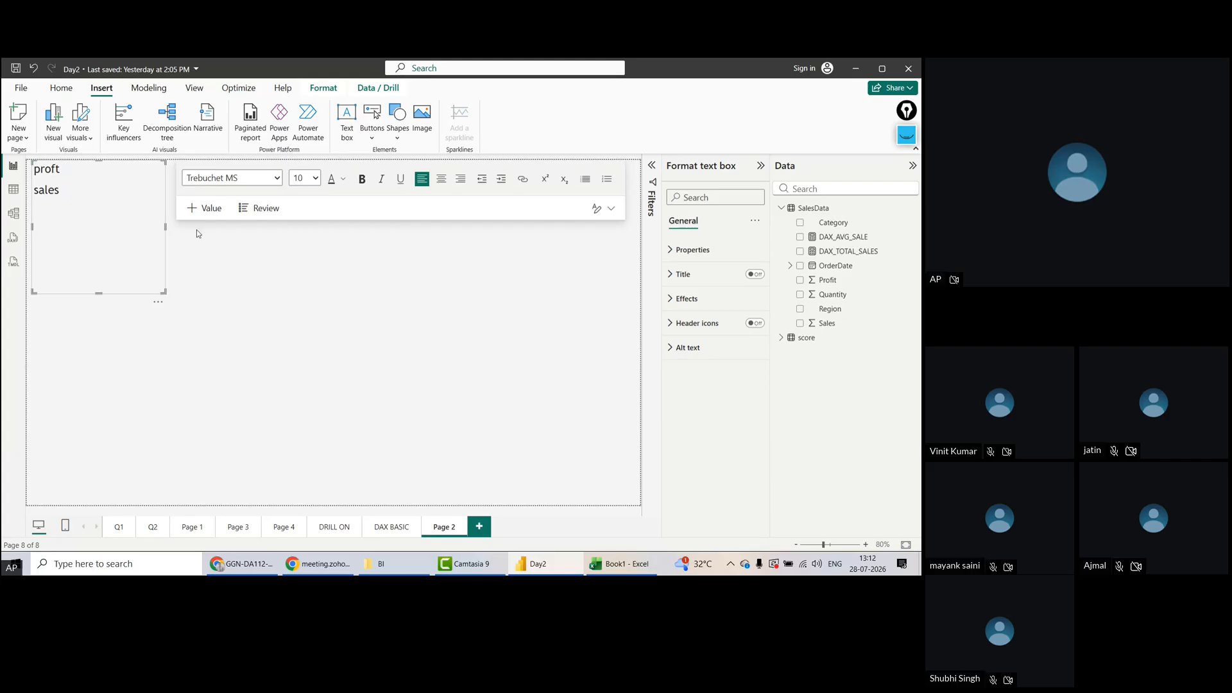
pyautogui.moveTo(166, 226); pyautogui.dragTo(188, 228)
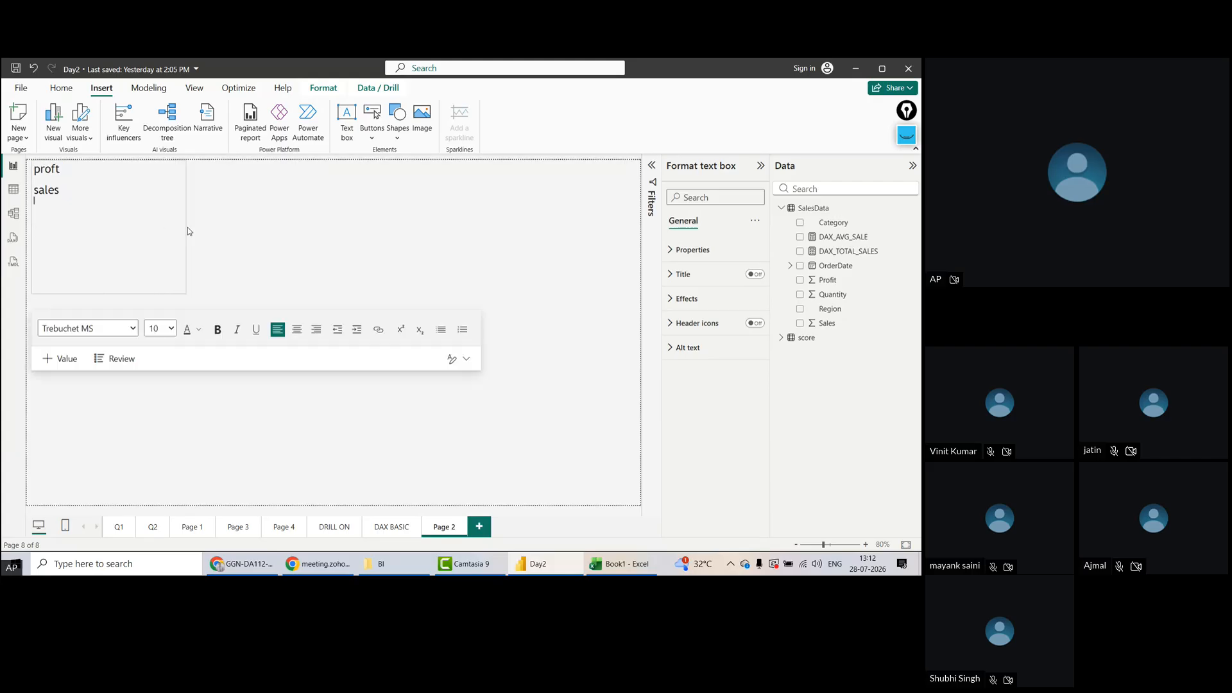
pyautogui.click(322, 428)
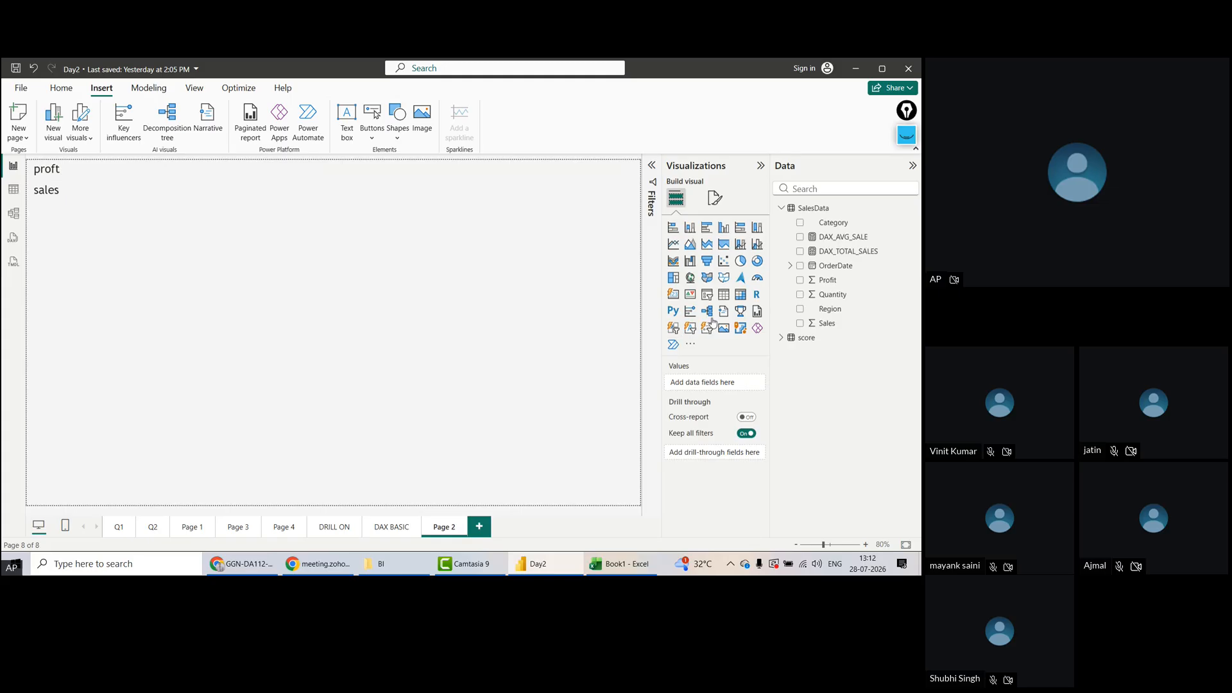
# Insert a table visual with Region, Sales and Profit columns, and move it to the lower middle of the page
pyautogui.click(724, 297)
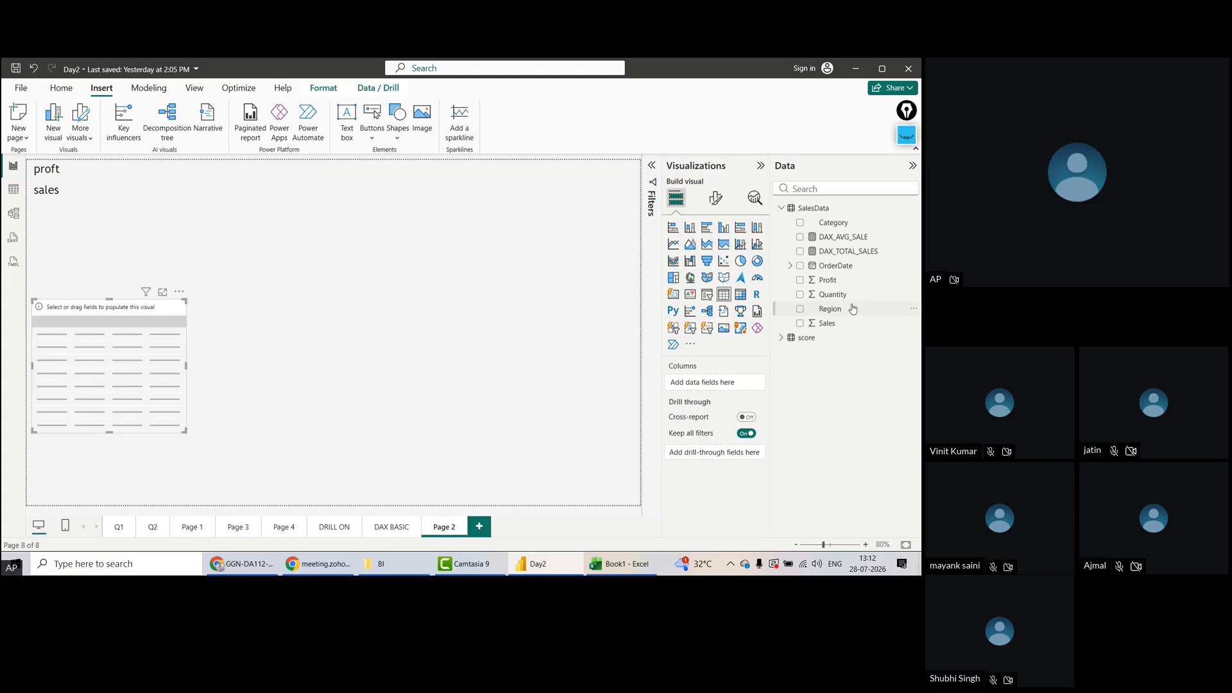
pyautogui.moveTo(834, 326); pyautogui.dragTo(706, 383)
pyautogui.moveTo(827, 283); pyautogui.dragTo(697, 401)
pyautogui.moveTo(129, 399); pyautogui.dragTo(435, 429)
pyautogui.moveTo(832, 308); pyautogui.dragTo(701, 385)
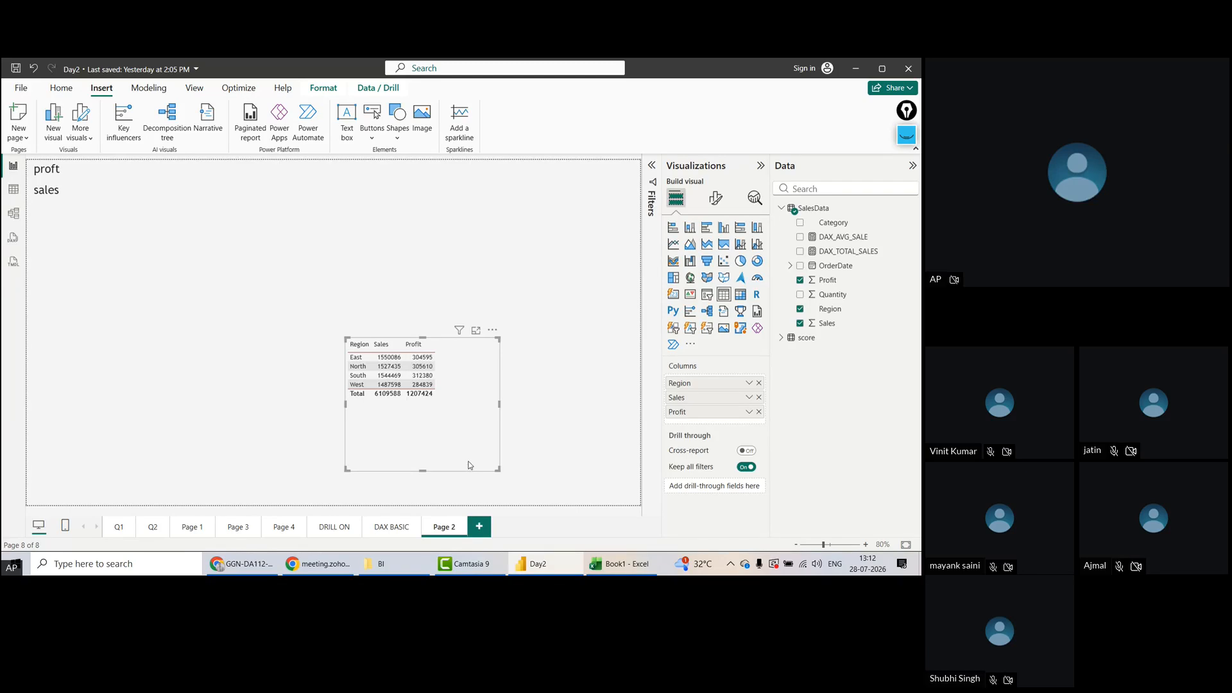
# Correct "proft" to "profit" and add "NET PROFIT = SALES - PROFIT" and "CREATE A VISUAL FOR EACH ZONE SHOWING THE NET PROFIT"
pyautogui.click(96, 199)
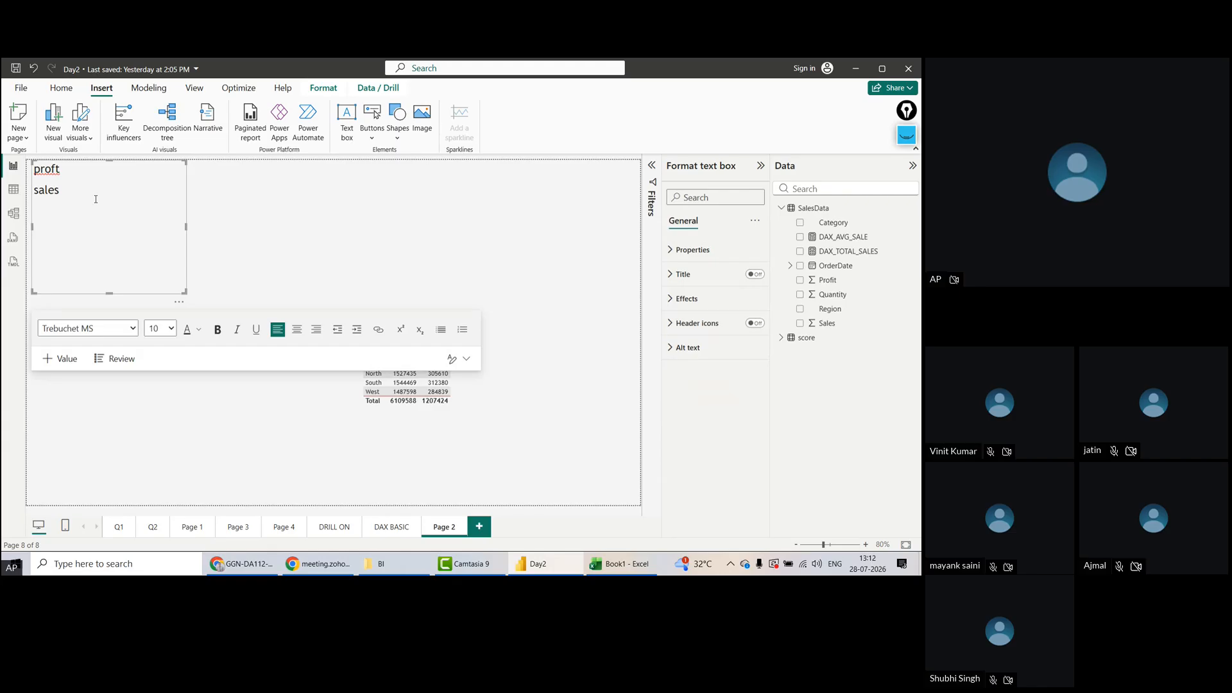
pyautogui.click(57, 168)
pyautogui.write('i')
pyautogui.write('PROFI')
pyautogui.write('T = SALES - PROFI')
pyautogui.press('Return')
pyautogui.write('CREATE A VSSUAL FOR EACH ZONE SHOWING THESEE NET PROFIT')
# Format all the exercise text as bold size 16 and widen its box so the instruction fits on one line
pyautogui.hotkey('ctrl', 'a')
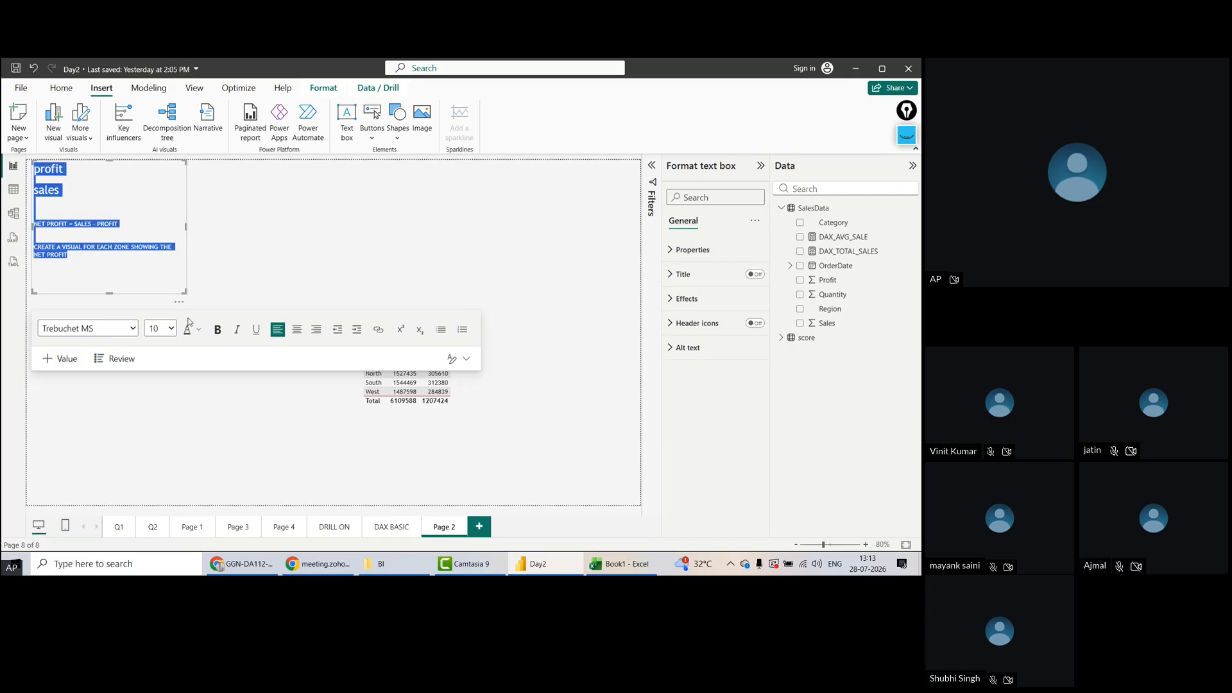
pyautogui.click(172, 328)
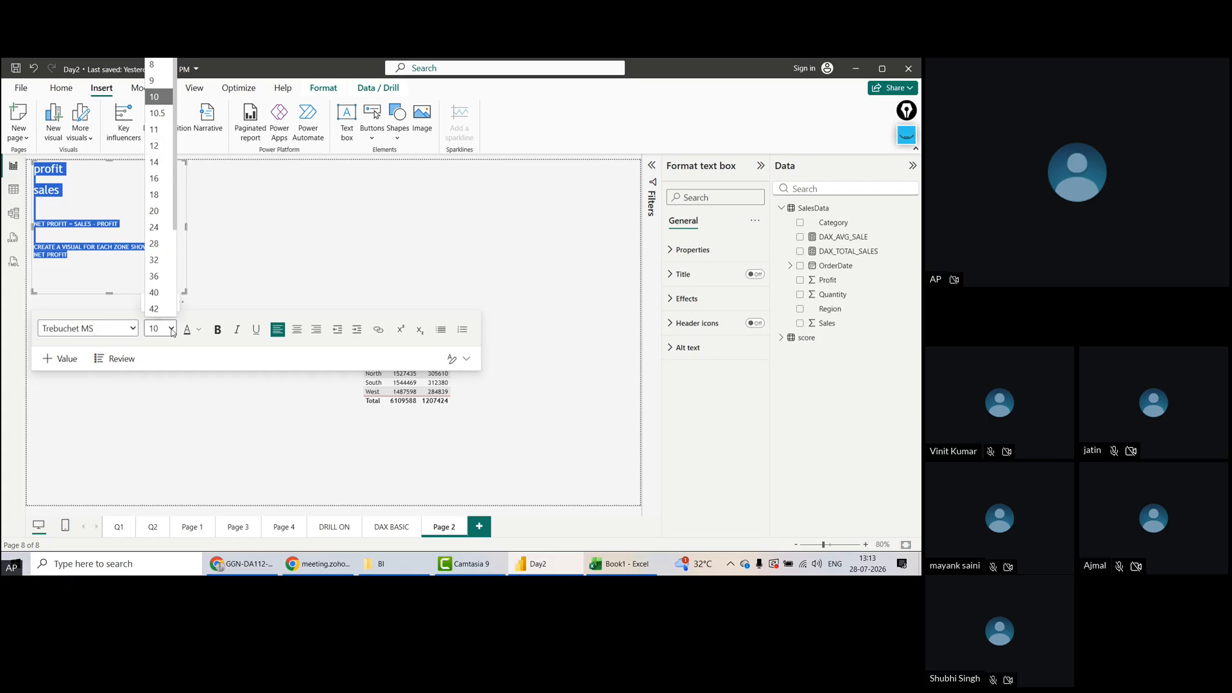
pyautogui.click(154, 178)
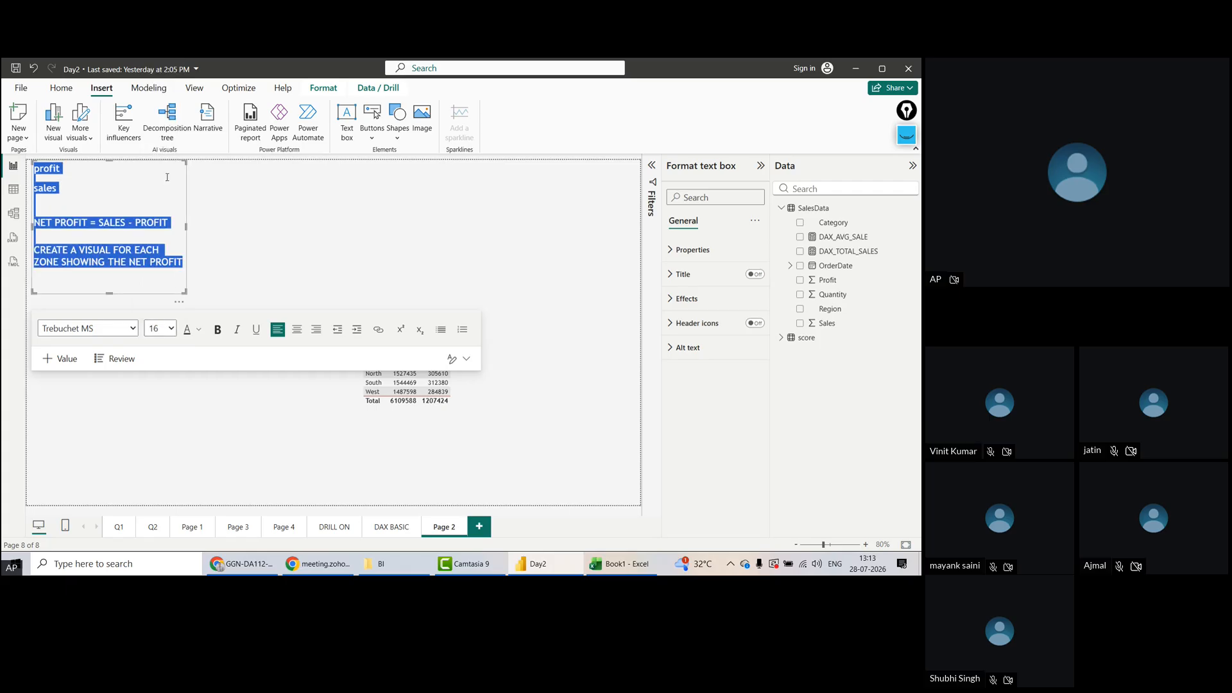
pyautogui.click(218, 330)
pyautogui.moveTo(186, 227); pyautogui.dragTo(340, 240)
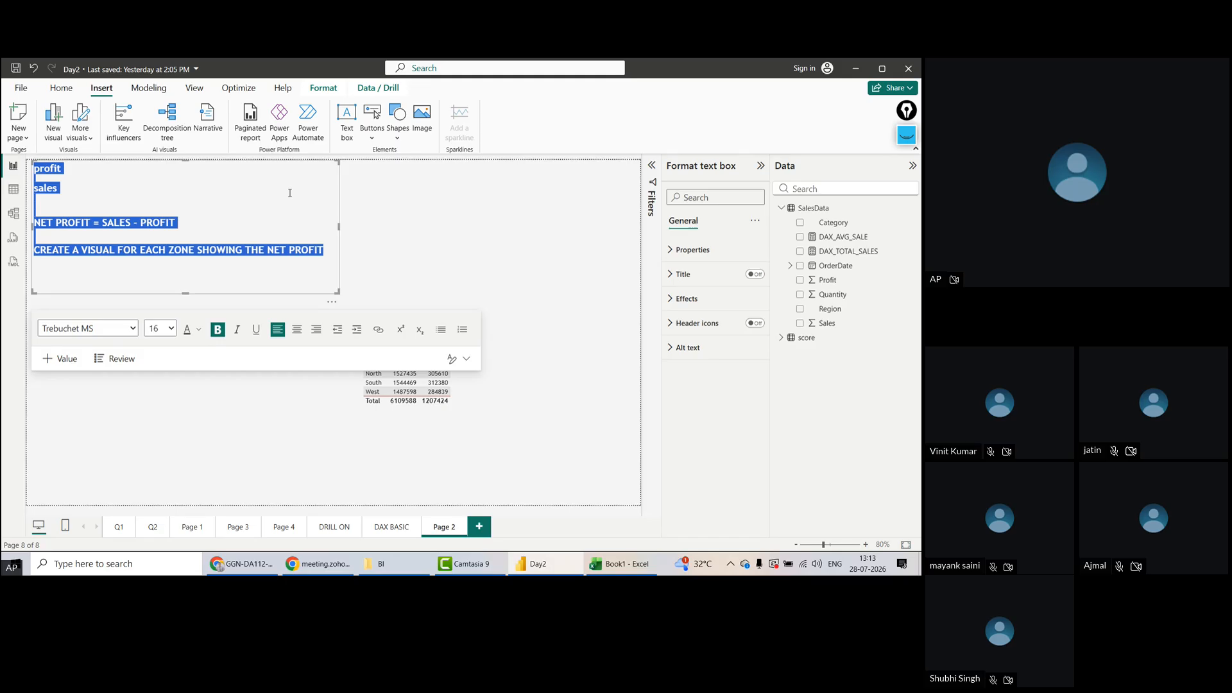
pyautogui.click(441, 250)
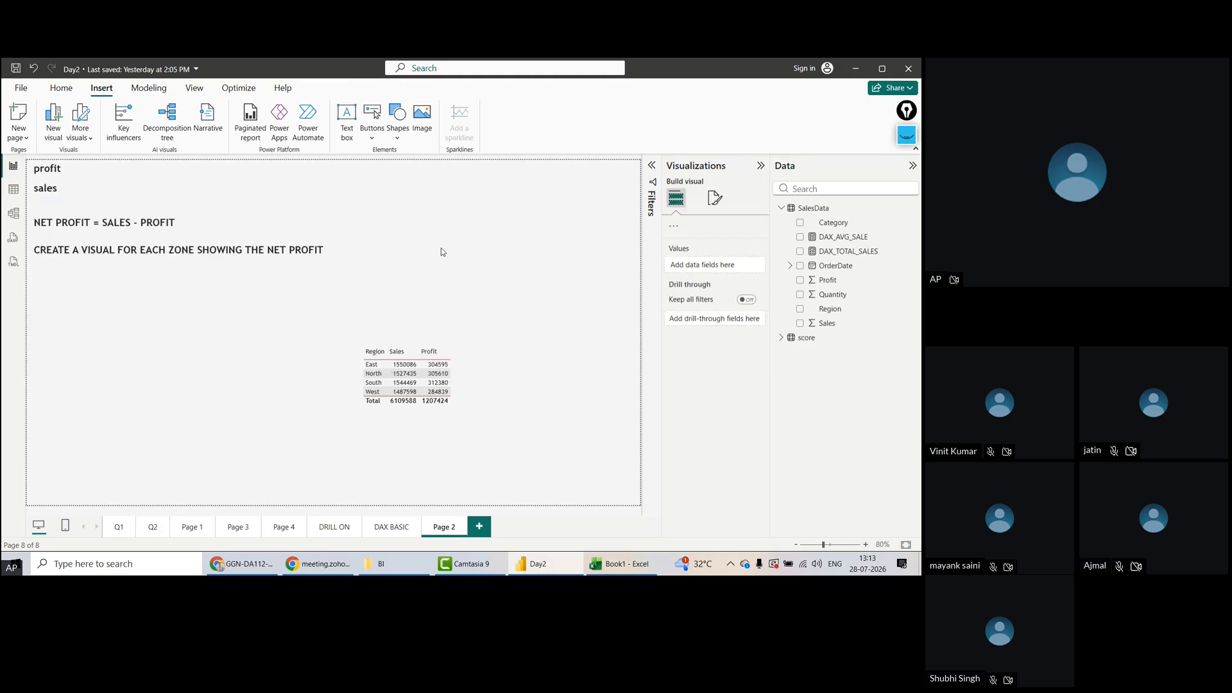
# Shift the exercise text box toward the page centre and select the net profit formula text
pyautogui.moveTo(116, 247); pyautogui.dragTo(182, 244)
pyautogui.click(108, 222)
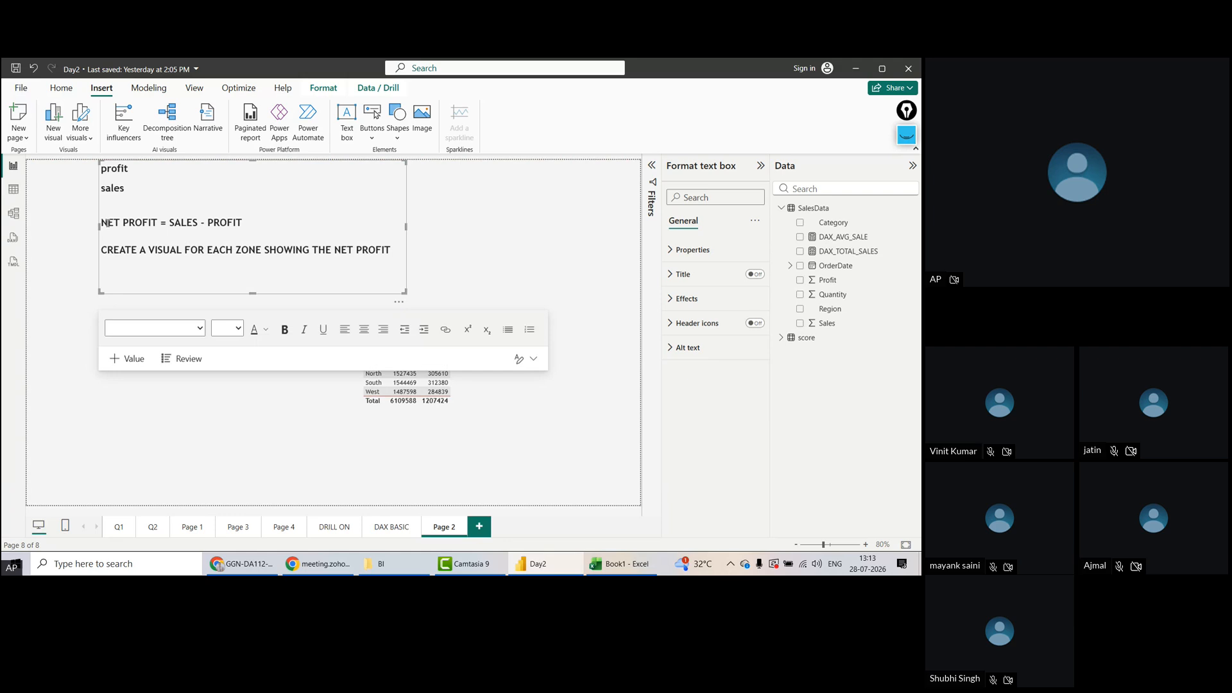
pyautogui.keyDown('shift'); pyautogui.click(276, 225); pyautogui.keyUp('shift')
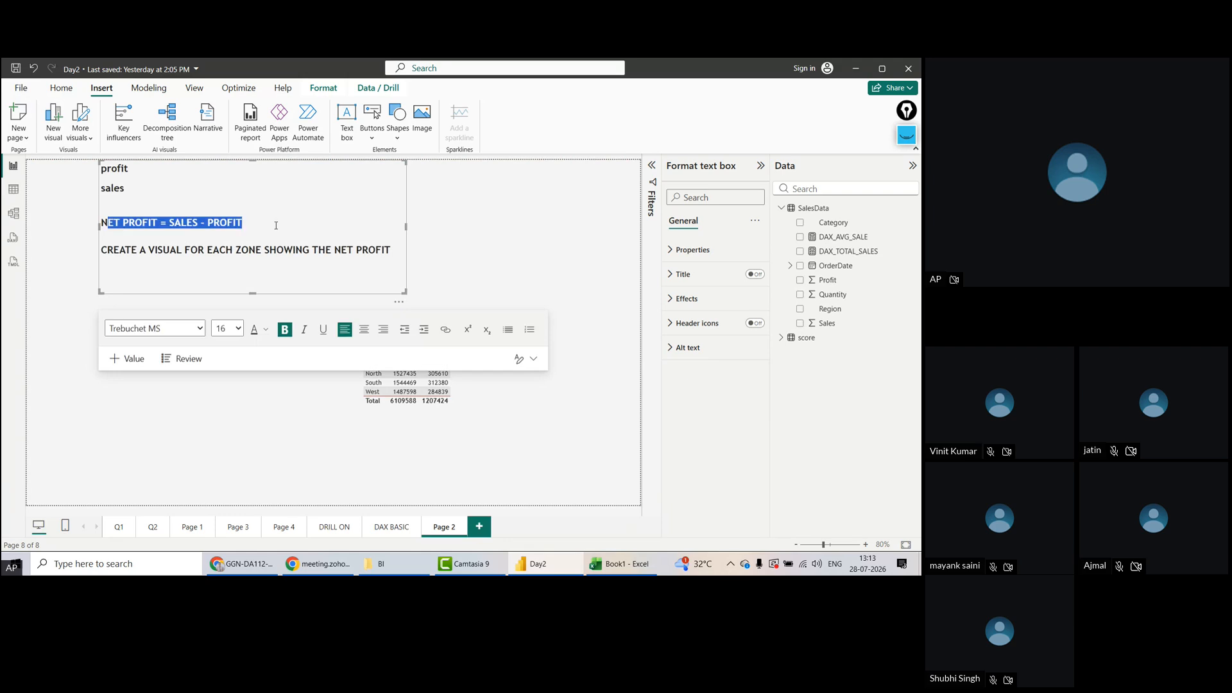
pyautogui.click(191, 223)
pyautogui.click(233, 222)
pyautogui.click(279, 218)
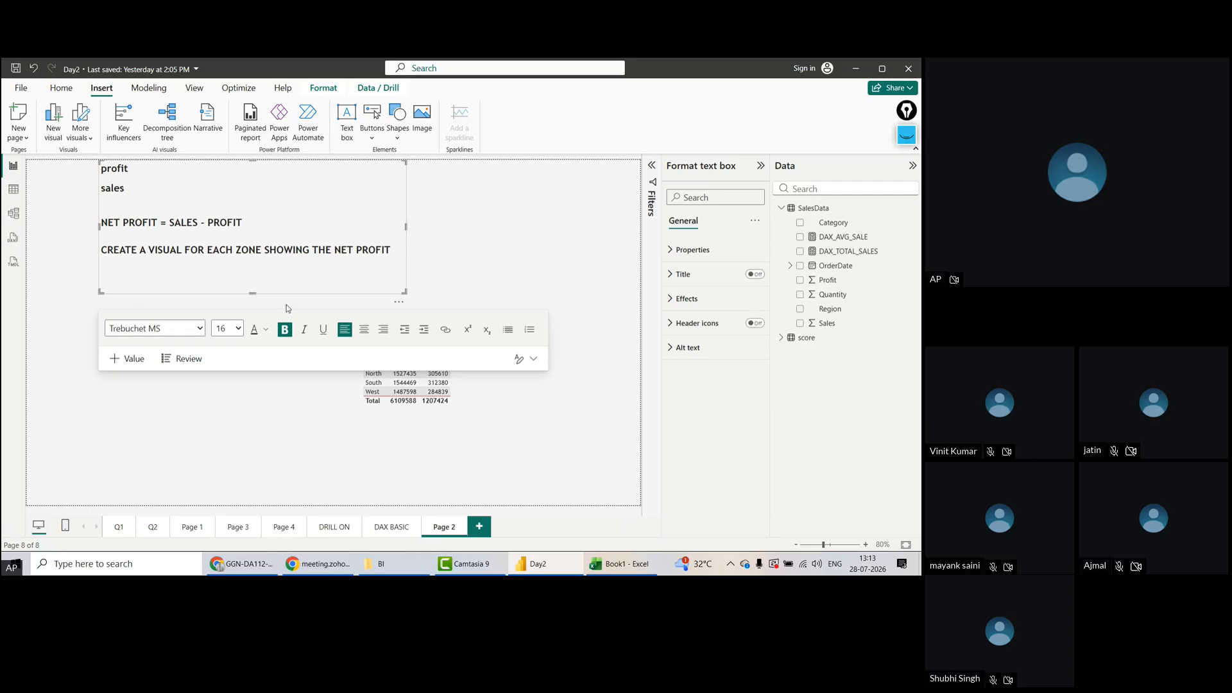
# Move the table of Region, Sales and Profit to the left edge of the page, below the exercise text
pyautogui.click(228, 424)
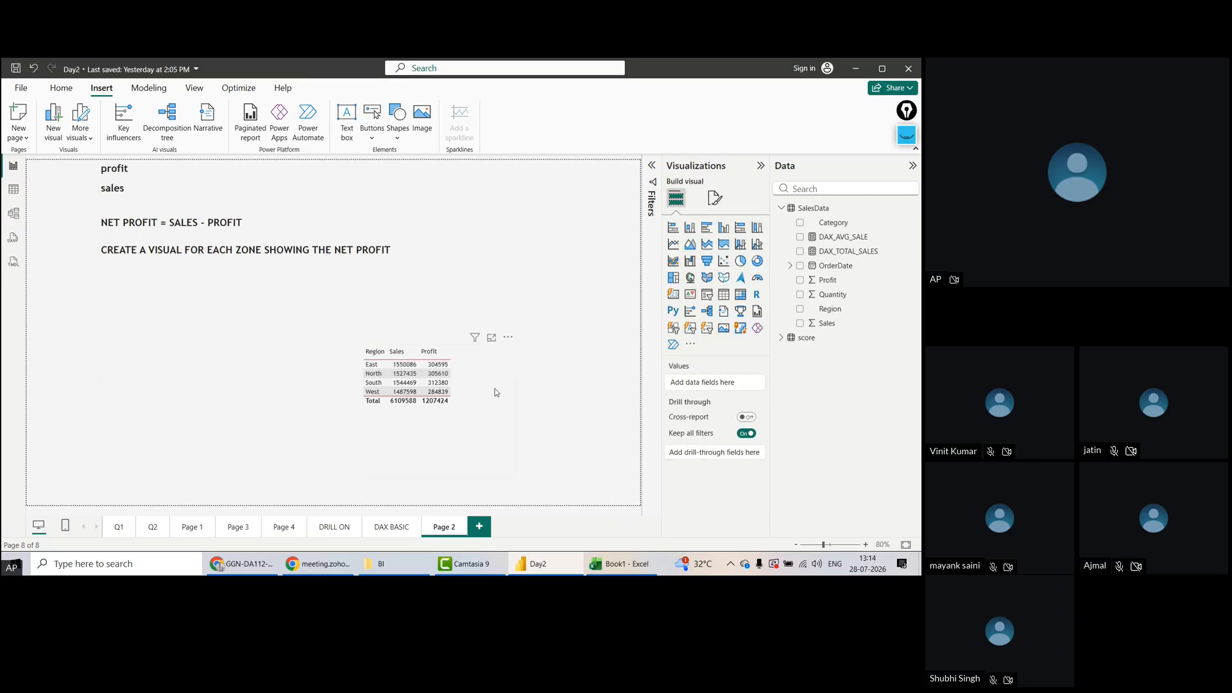
pyautogui.moveTo(495, 392); pyautogui.dragTo(164, 377)
pyautogui.moveTo(89, 375); pyautogui.dragTo(89, 380)
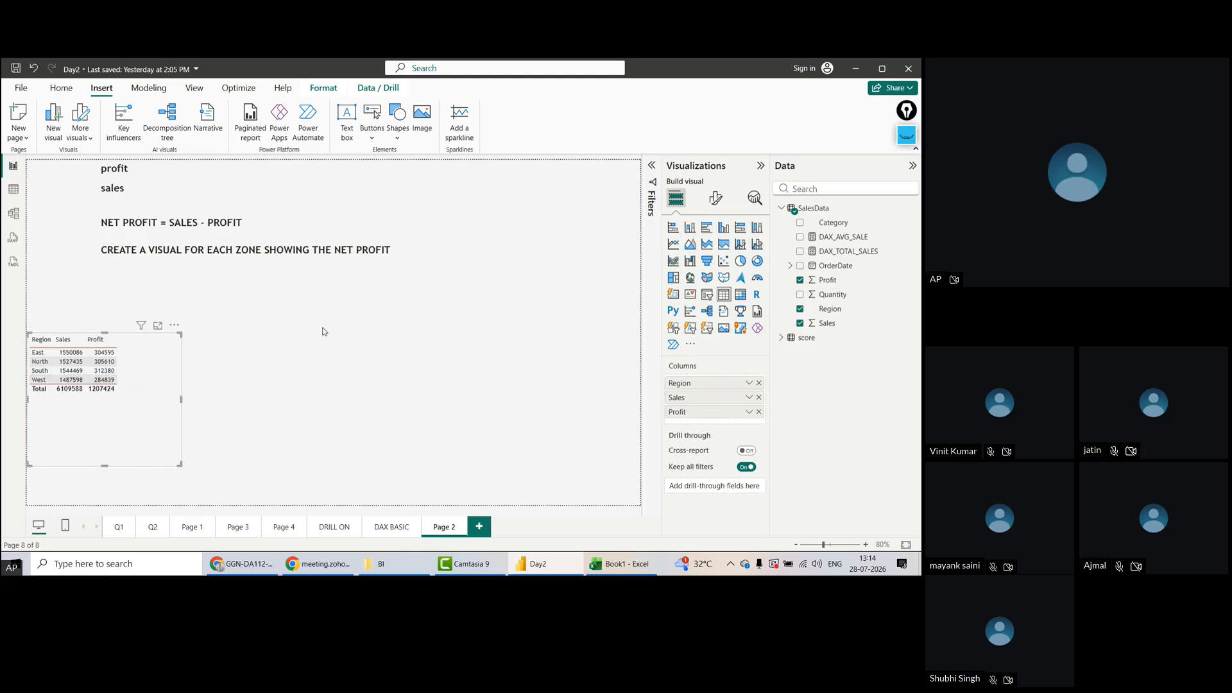
pyautogui.click(361, 330)
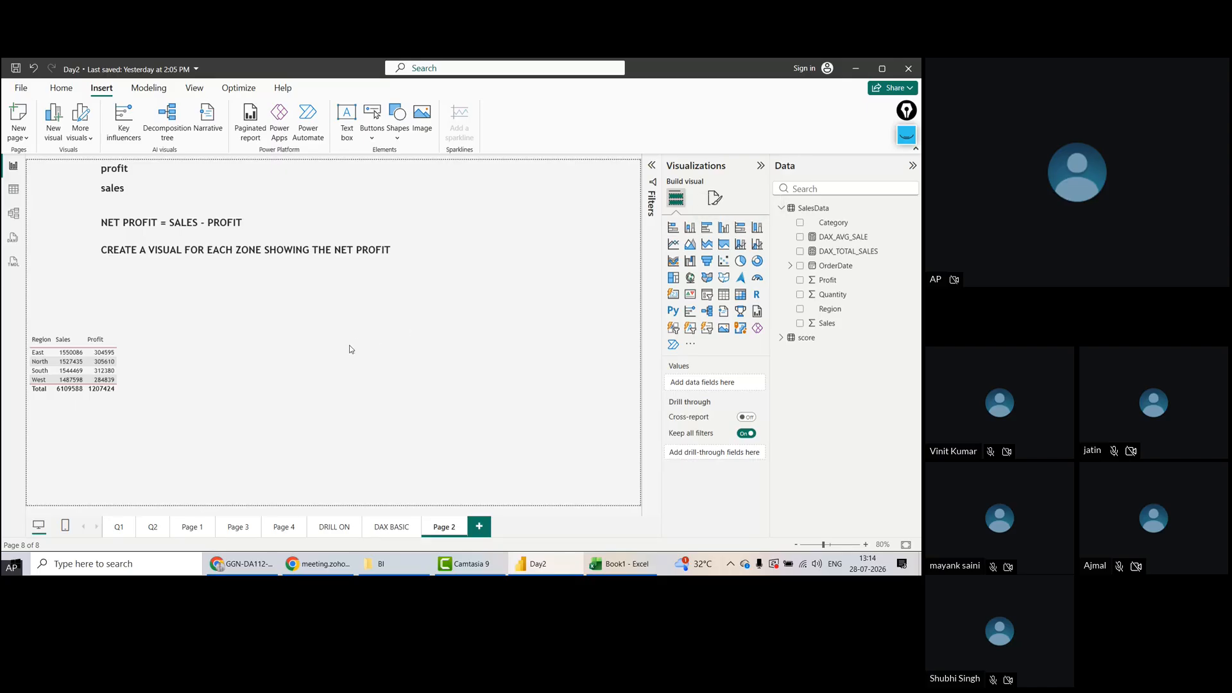
# Insert a clustered column chart to the right of the table and assign Region to its X-axis
pyautogui.click(724, 228)
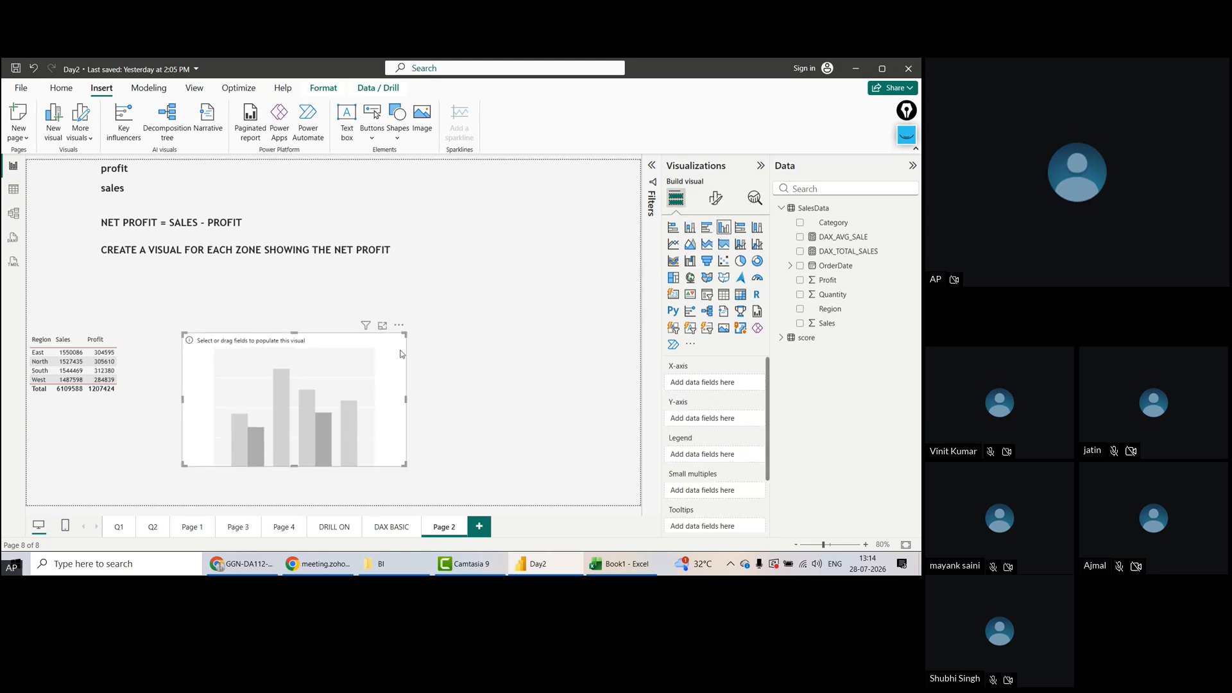
pyautogui.moveTo(345, 378); pyautogui.dragTo(402, 367)
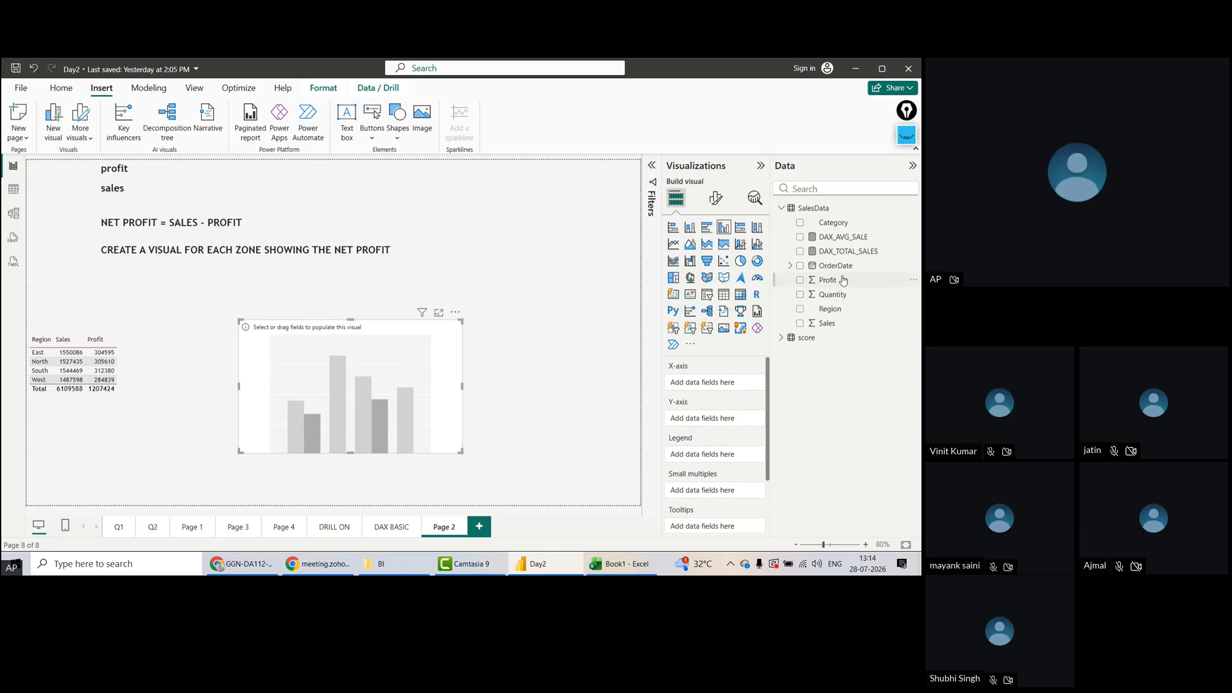
pyautogui.moveTo(833, 310); pyautogui.dragTo(709, 385)
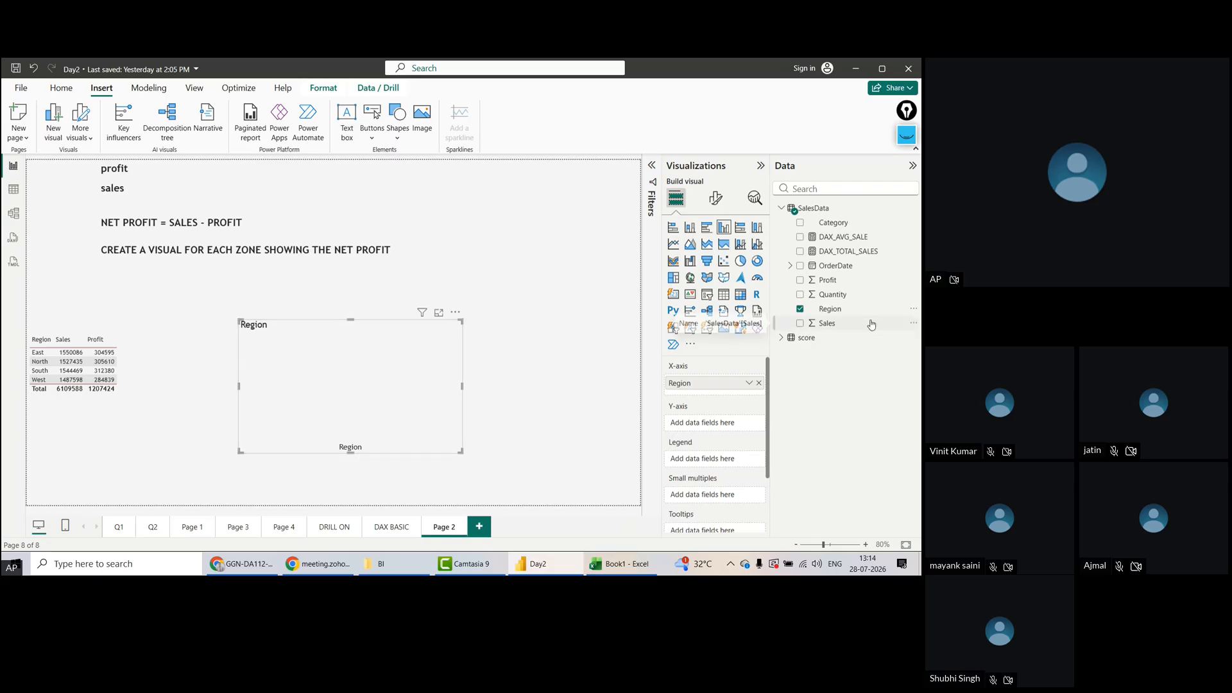
# Try Sales, Quantity and Profit in turn on the column chart's Y-axis, removing each one again
pyautogui.moveTo(699, 428); pyautogui.dragTo(701, 425)
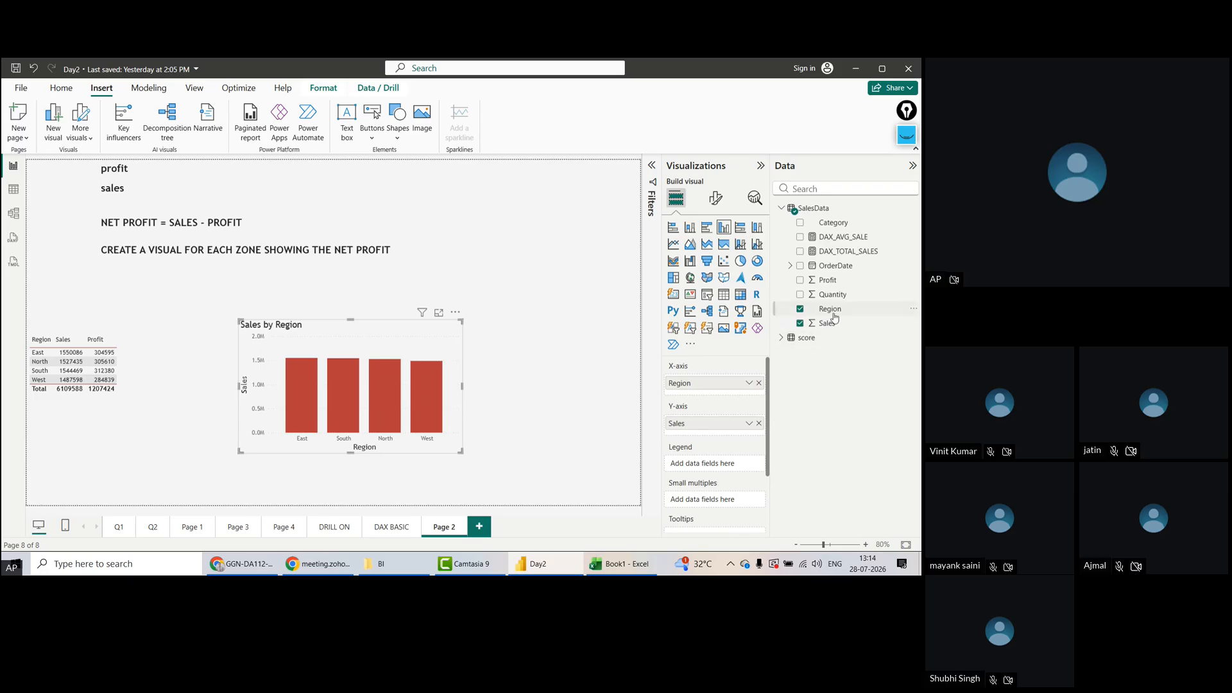
pyautogui.moveTo(832, 295); pyautogui.dragTo(757, 427)
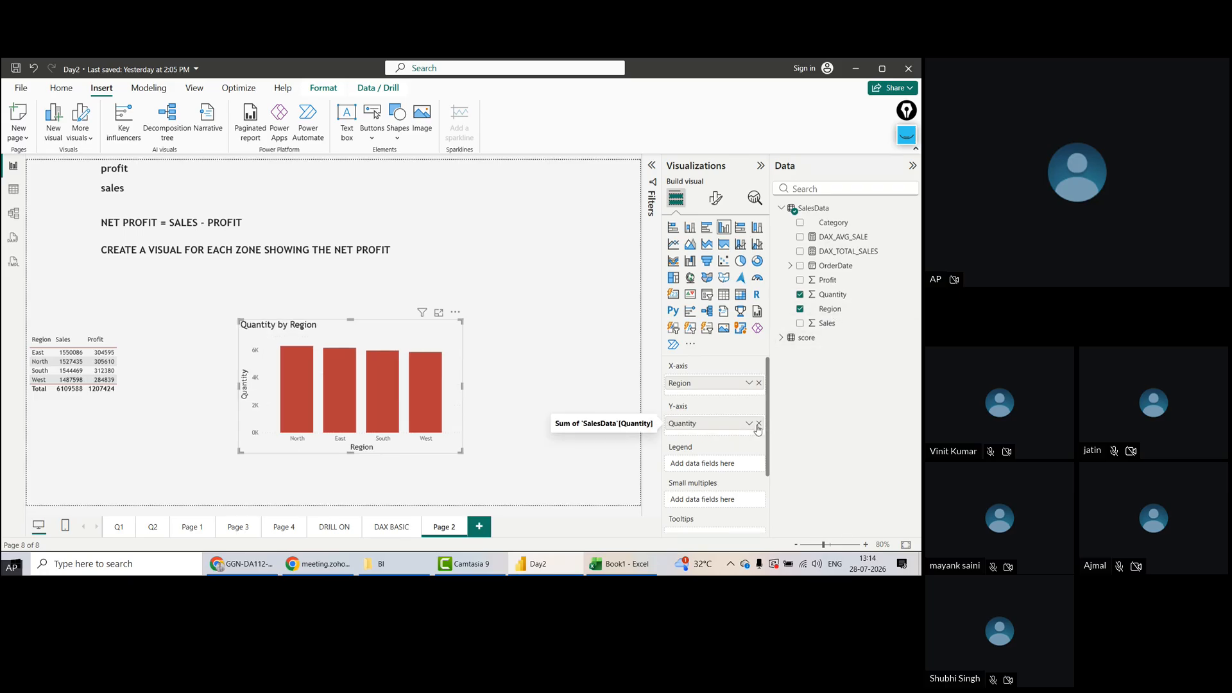
pyautogui.click(759, 424)
pyautogui.moveTo(826, 280); pyautogui.dragTo(701, 428)
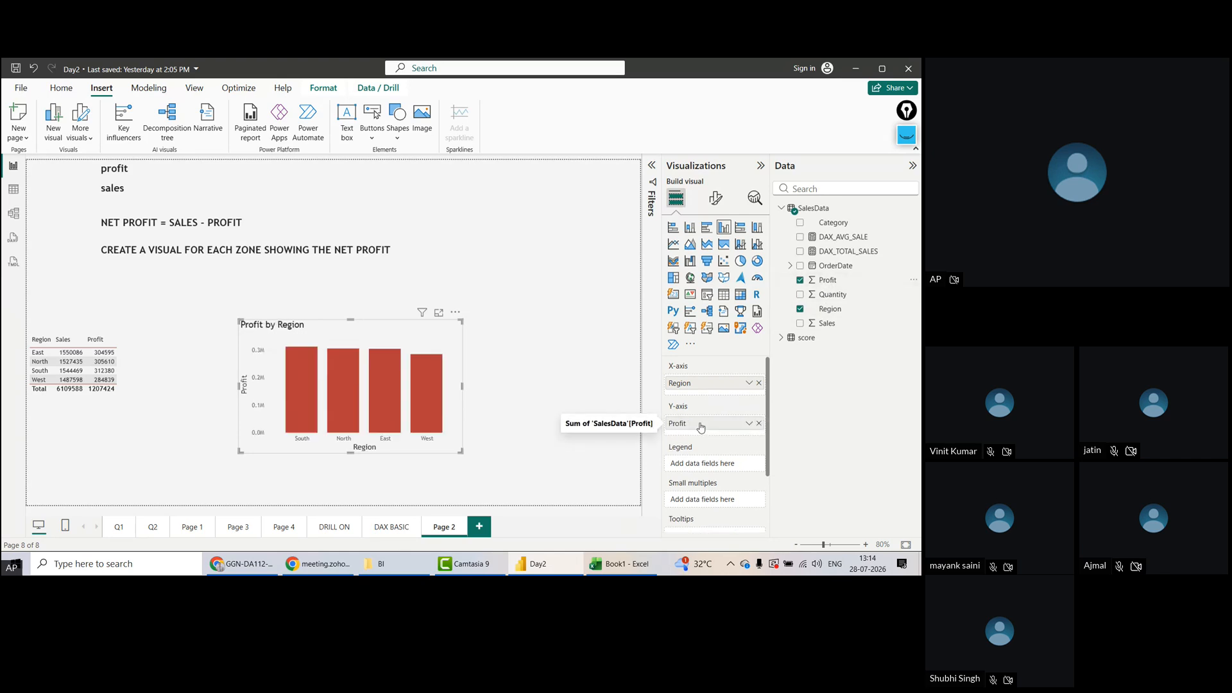
pyautogui.click(759, 423)
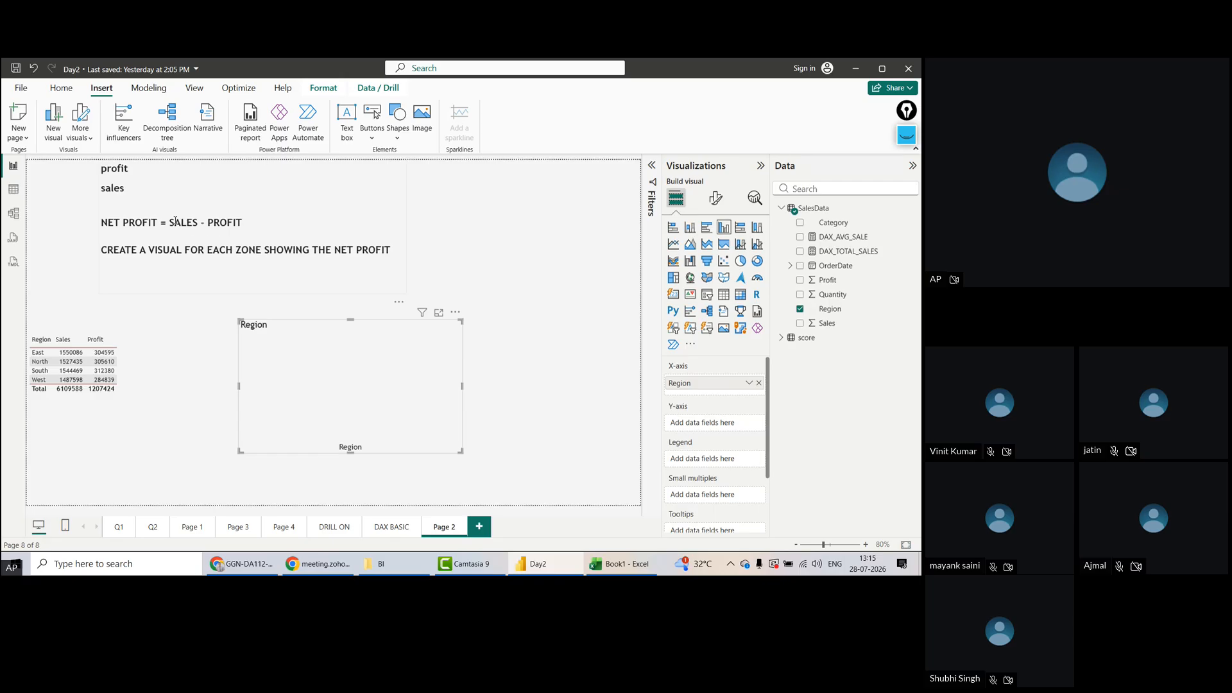
# Examine the net profit formula in the exercise text and the SalesData rows in the table view
pyautogui.doubleClick(237, 222)
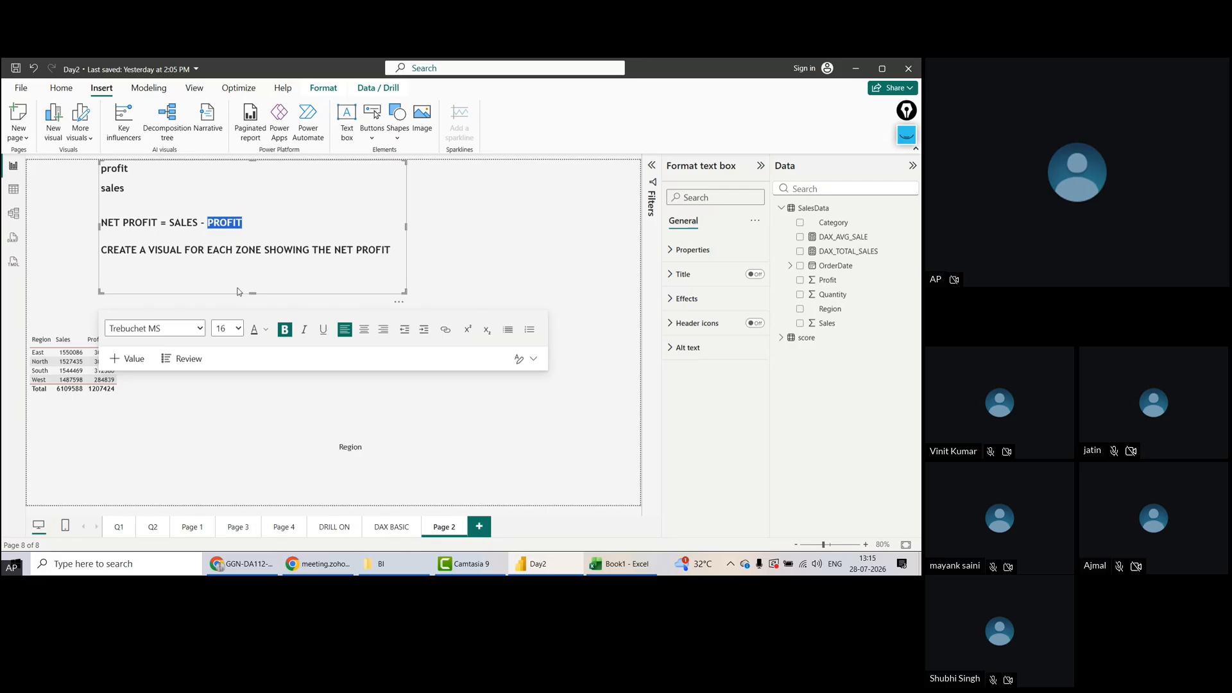
pyautogui.click(103, 222)
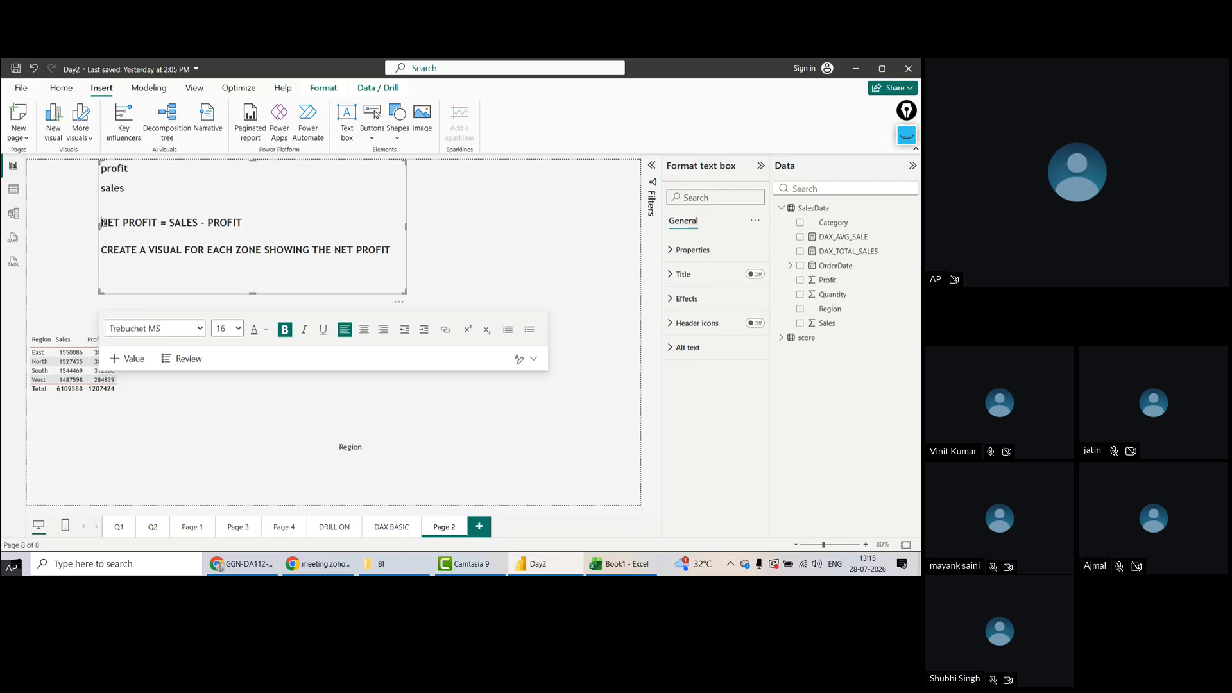
pyautogui.keyDown('shift'); pyautogui.click(235, 222); pyautogui.keyUp('shift')
pyautogui.keyDown('shift'); pyautogui.click(255, 226); pyautogui.keyUp('shift')
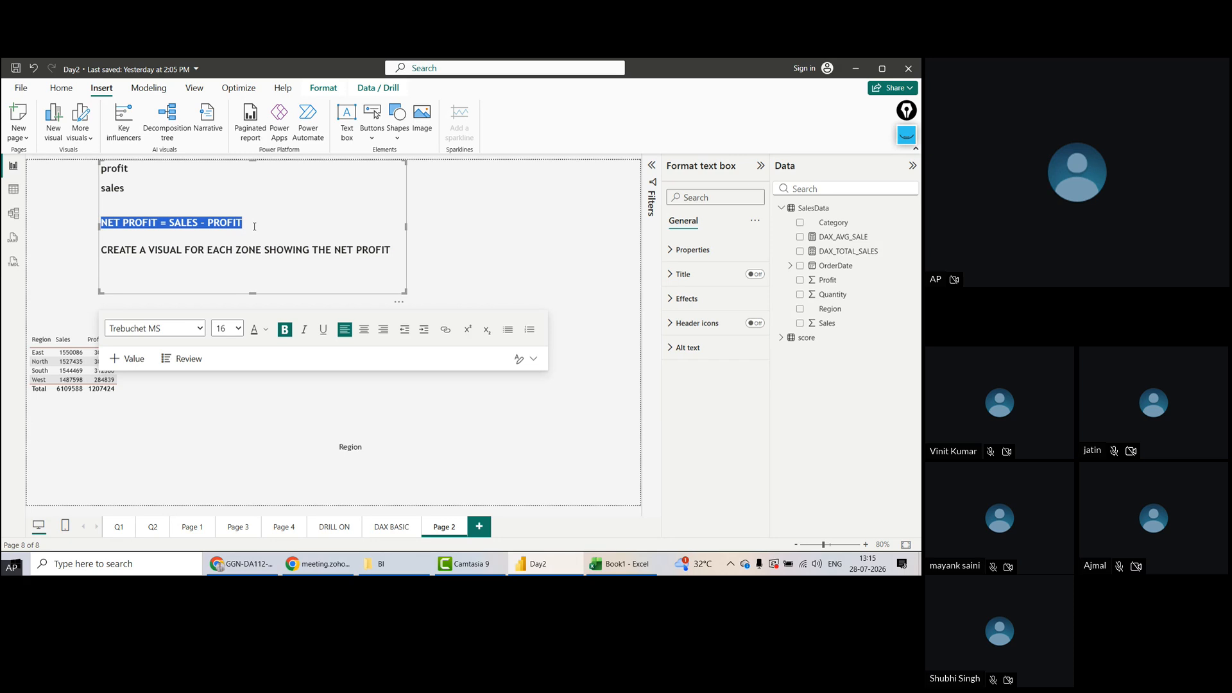
pyautogui.click(306, 413)
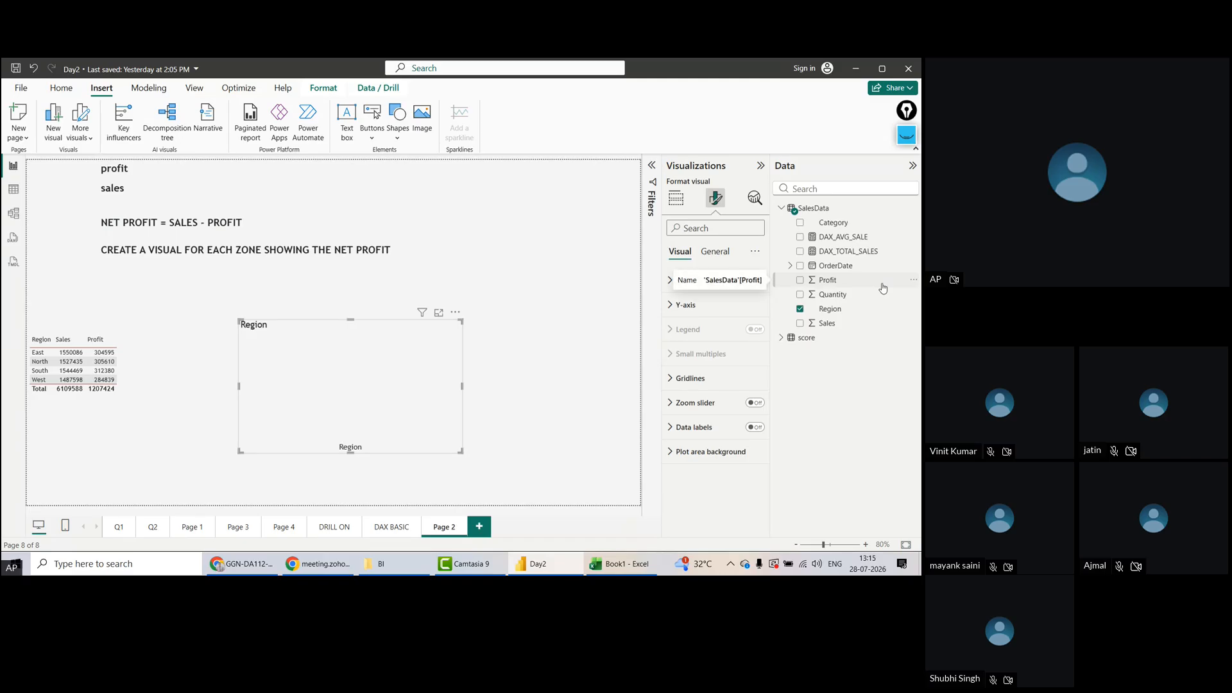
pyautogui.click(13, 191)
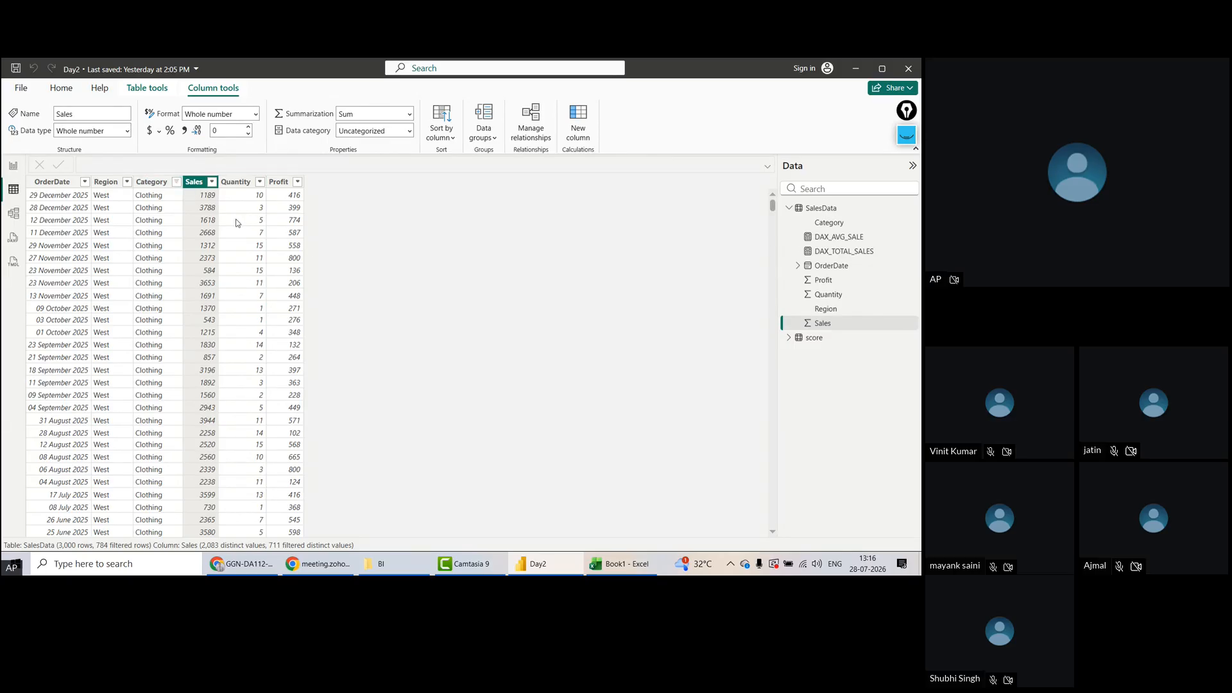
pyautogui.click(13, 169)
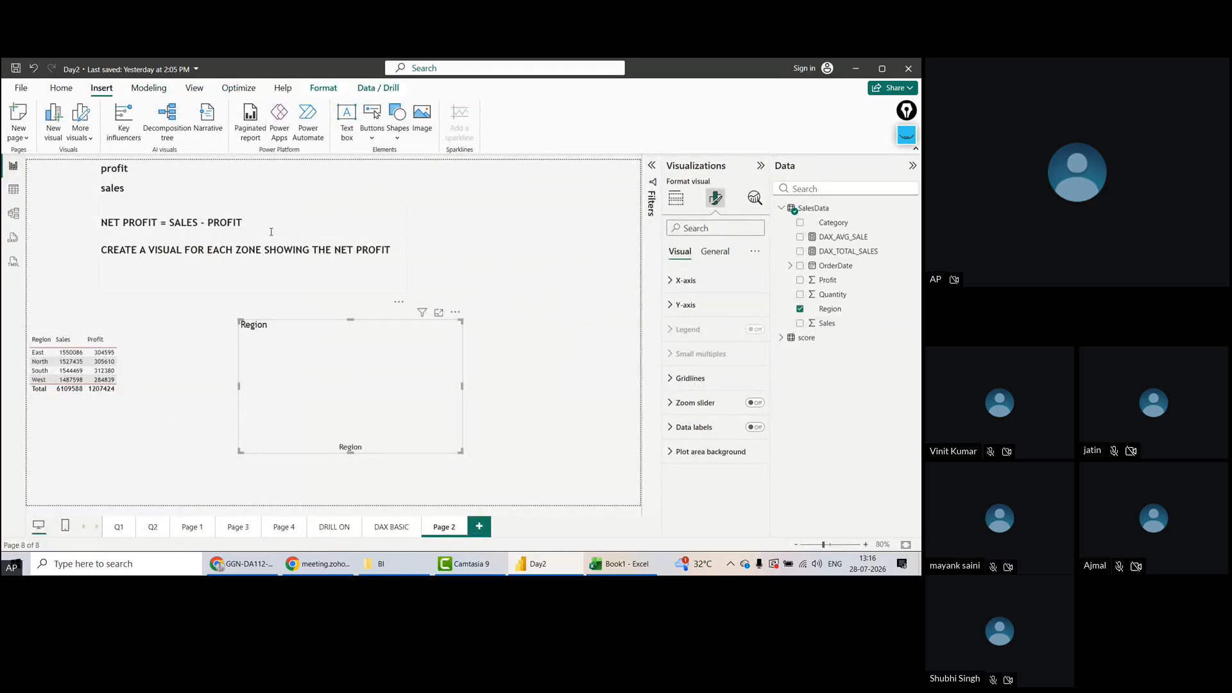
# Reposition the Region column chart lower on the page, closer to the table, and deselect it
pyautogui.moveTo(339, 382); pyautogui.dragTo(349, 352)
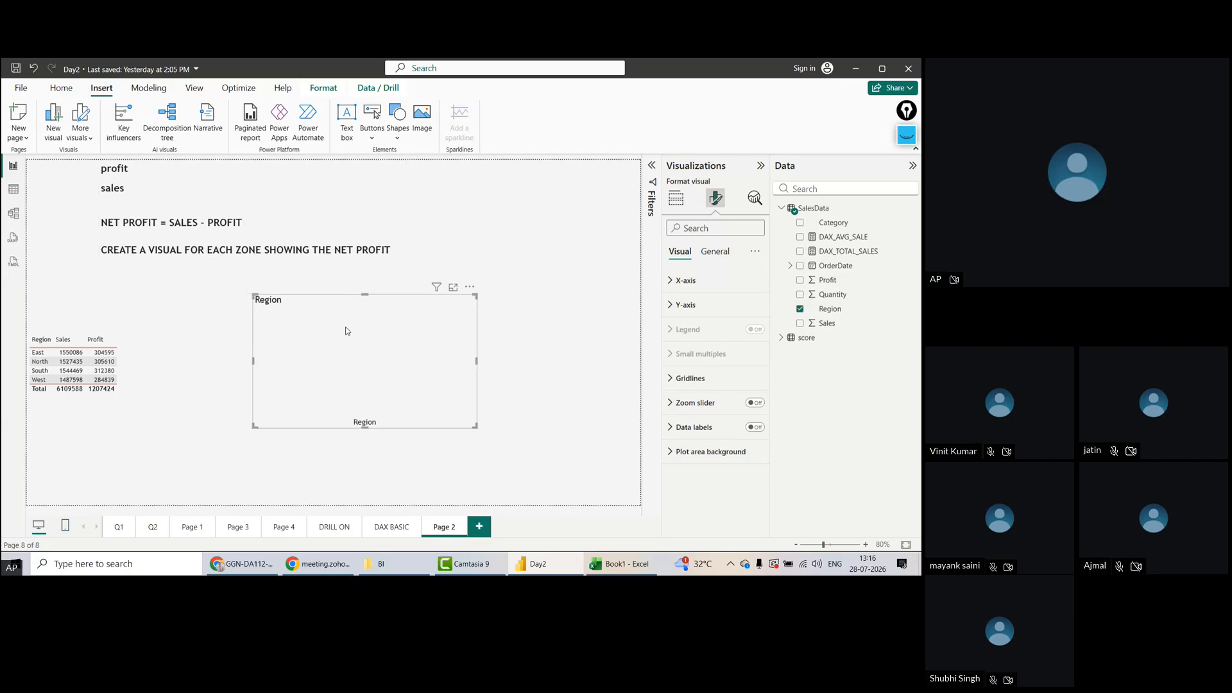
pyautogui.moveTo(390, 333); pyautogui.dragTo(323, 393)
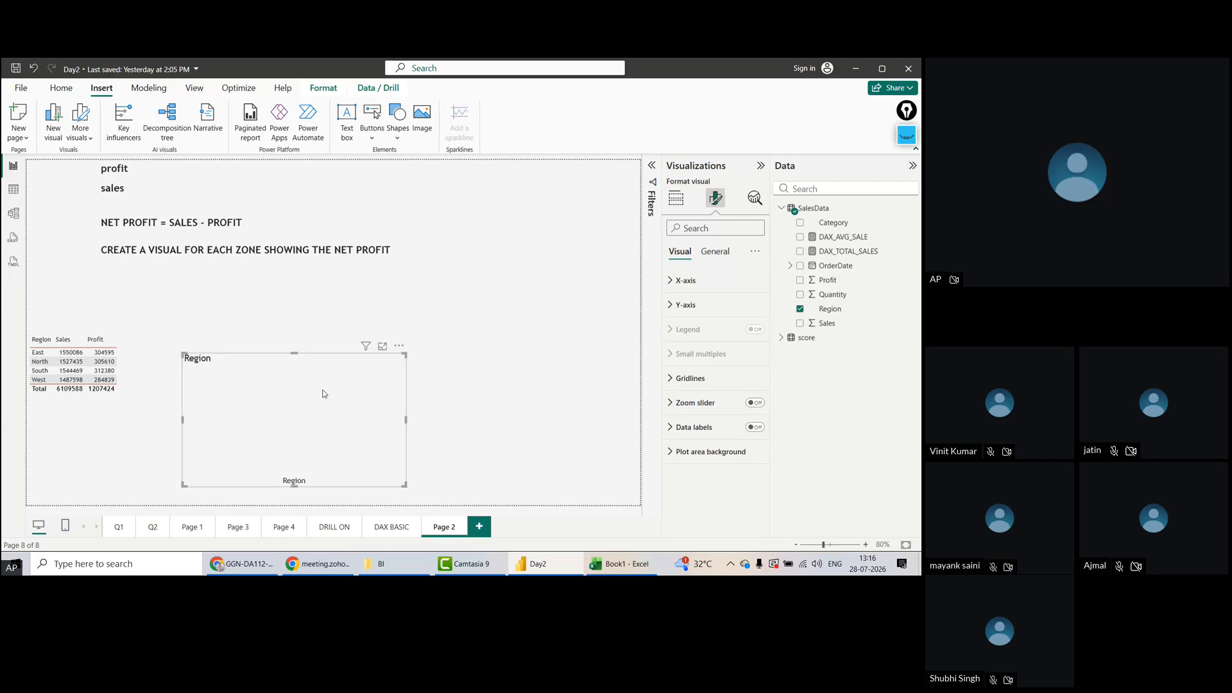
pyautogui.click(544, 255)
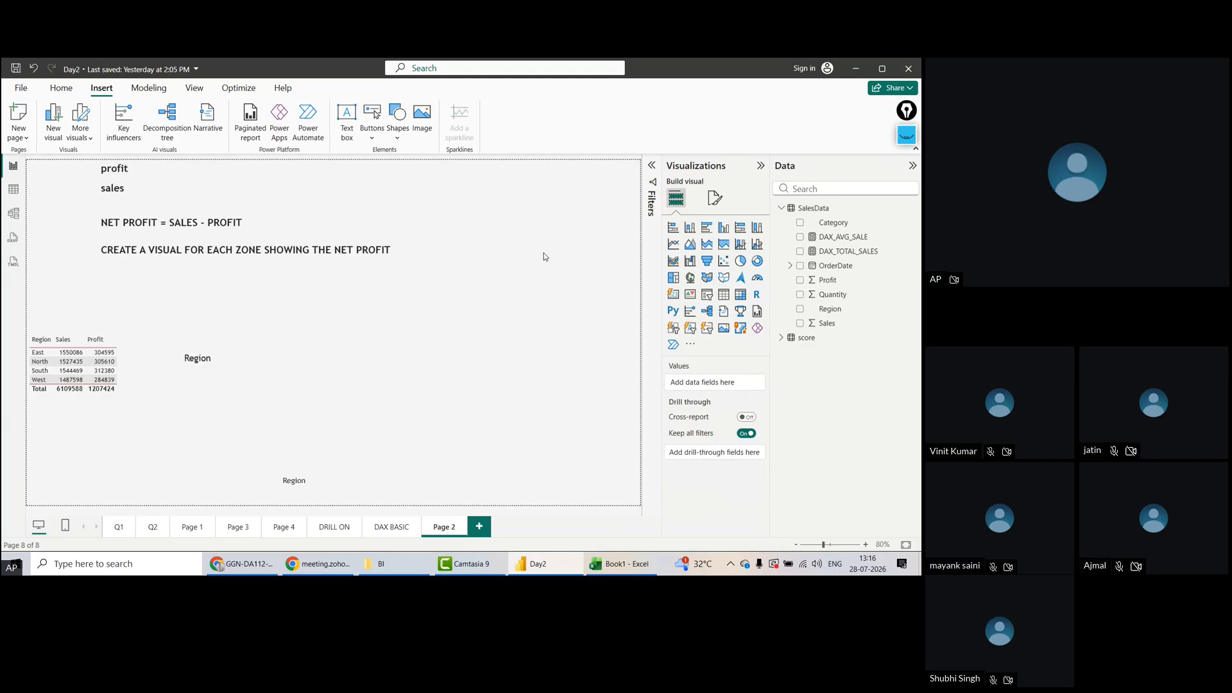
# Create a new measure in the SalesData table and name it DAX_NET_PROFIT
pyautogui.click(811, 212)
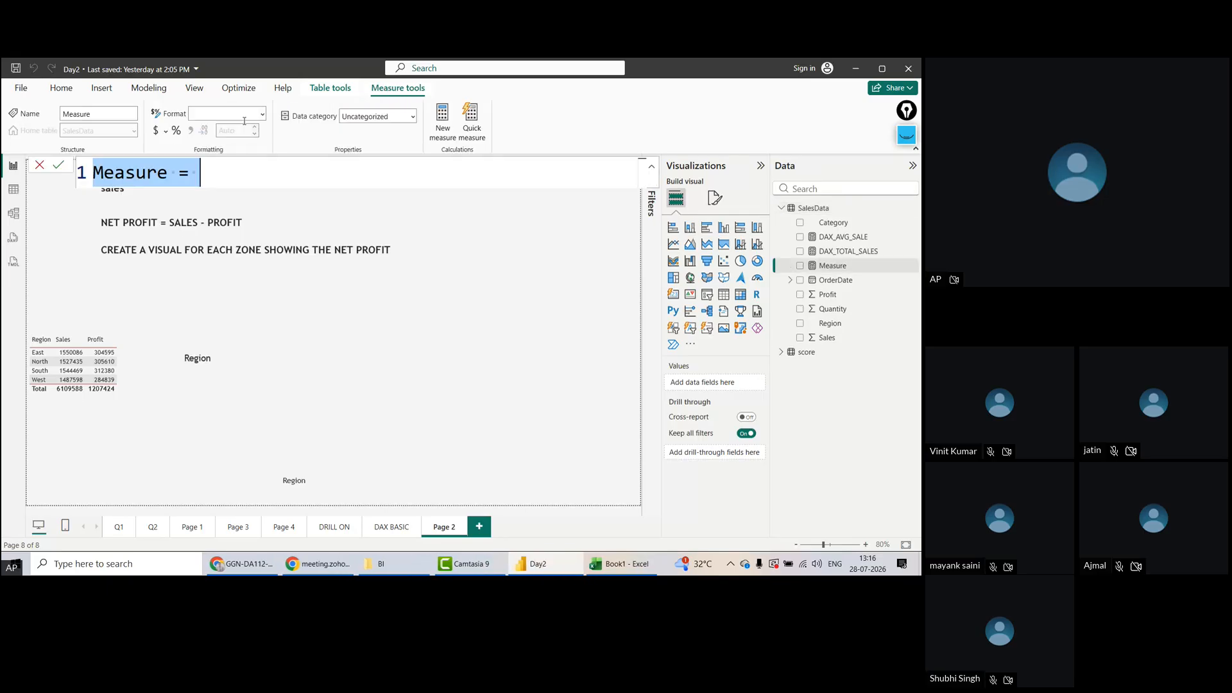
pyautogui.click(211, 191)
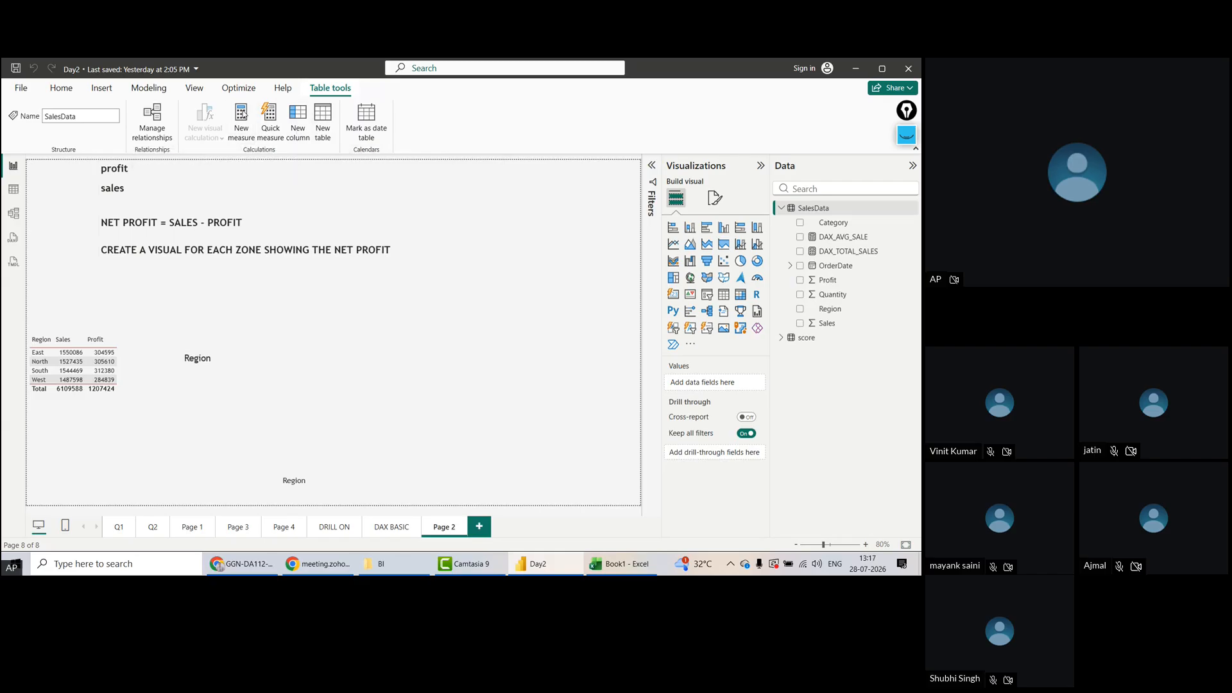
pyautogui.click(243, 114)
pyautogui.click(218, 165)
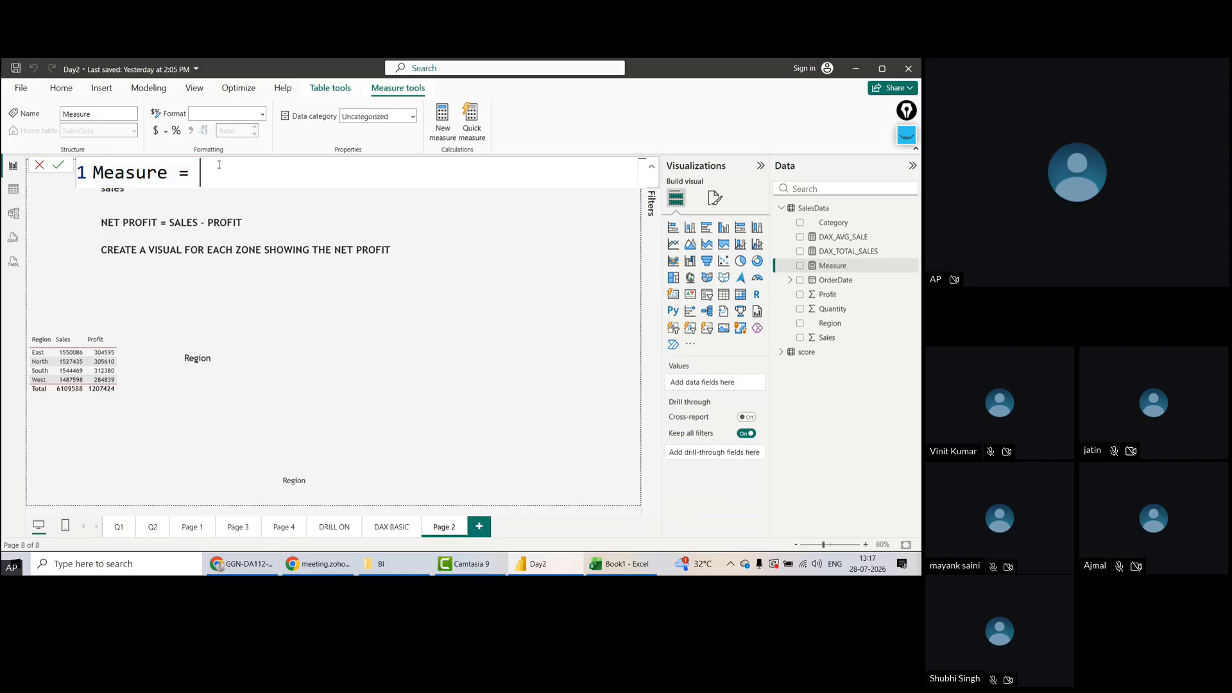
pyautogui.doubleClick(148, 168)
pyautogui.write('NET')
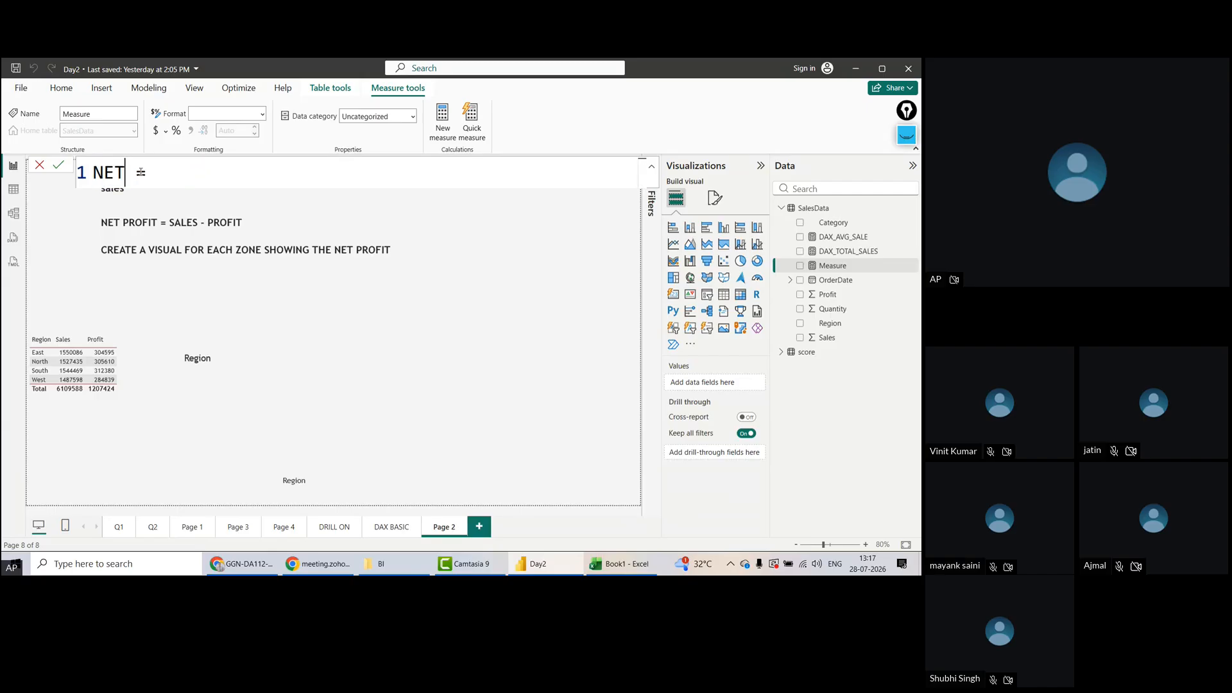
pyautogui.write('_PROFIT')
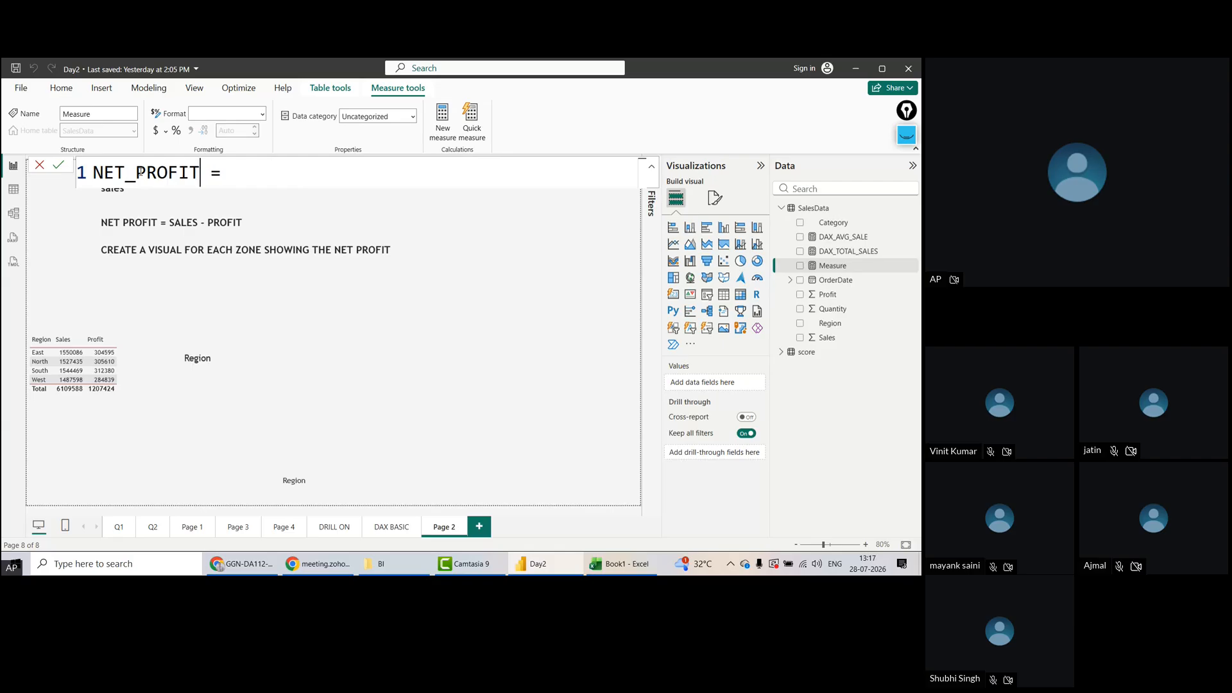
pyautogui.doubleClick(96, 172)
pyautogui.click(96, 172)
pyautogui.write('DAX_')
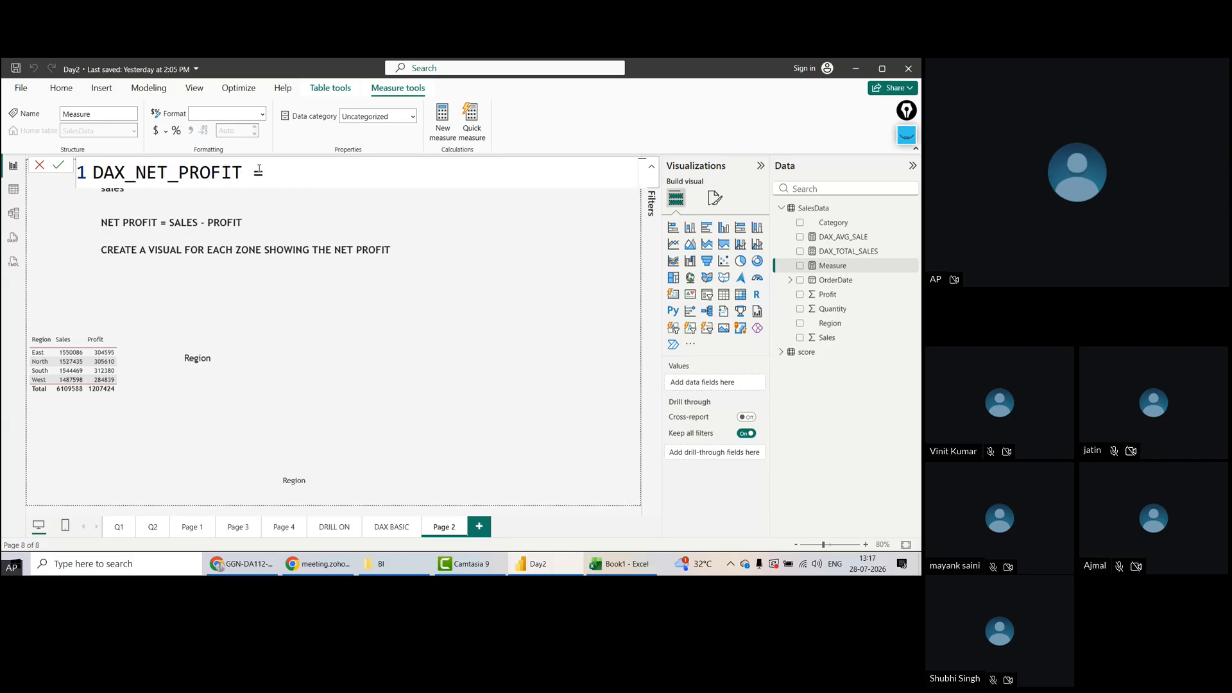
# Enter SUM(SalesData[Sales]) as the first term of the DAX_NET_PROFIT formula
pyautogui.click(282, 174)
pyautogui.write('SUM(')
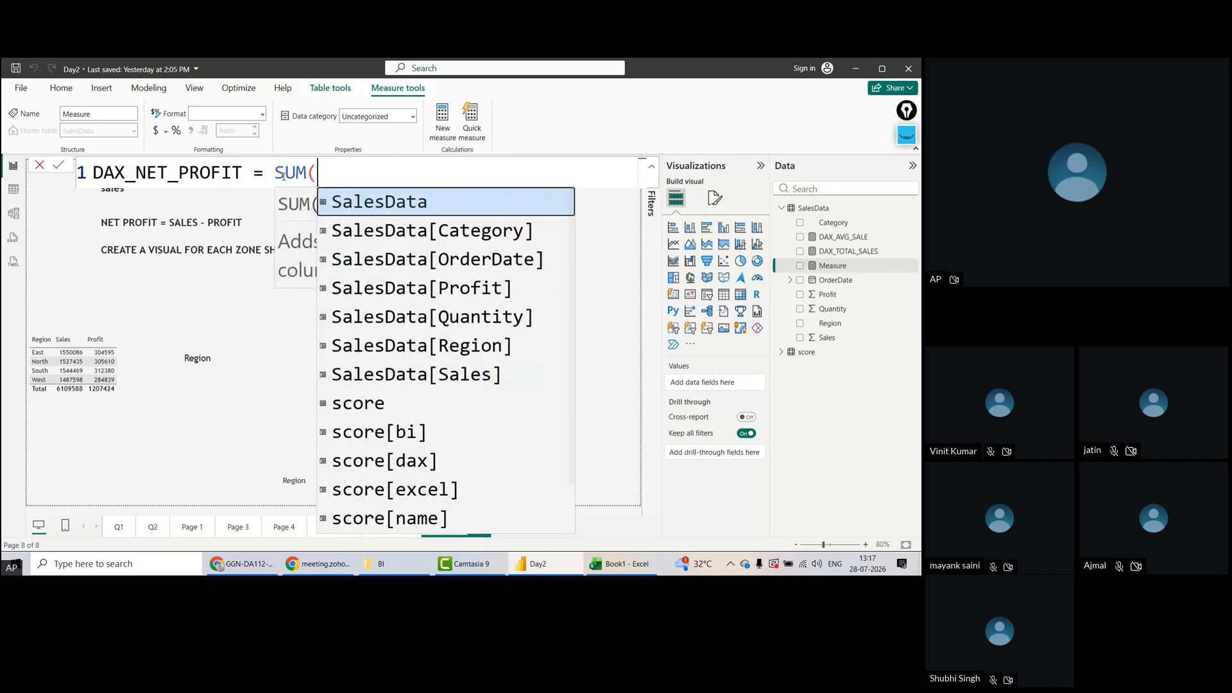
pyautogui.write('SALES')
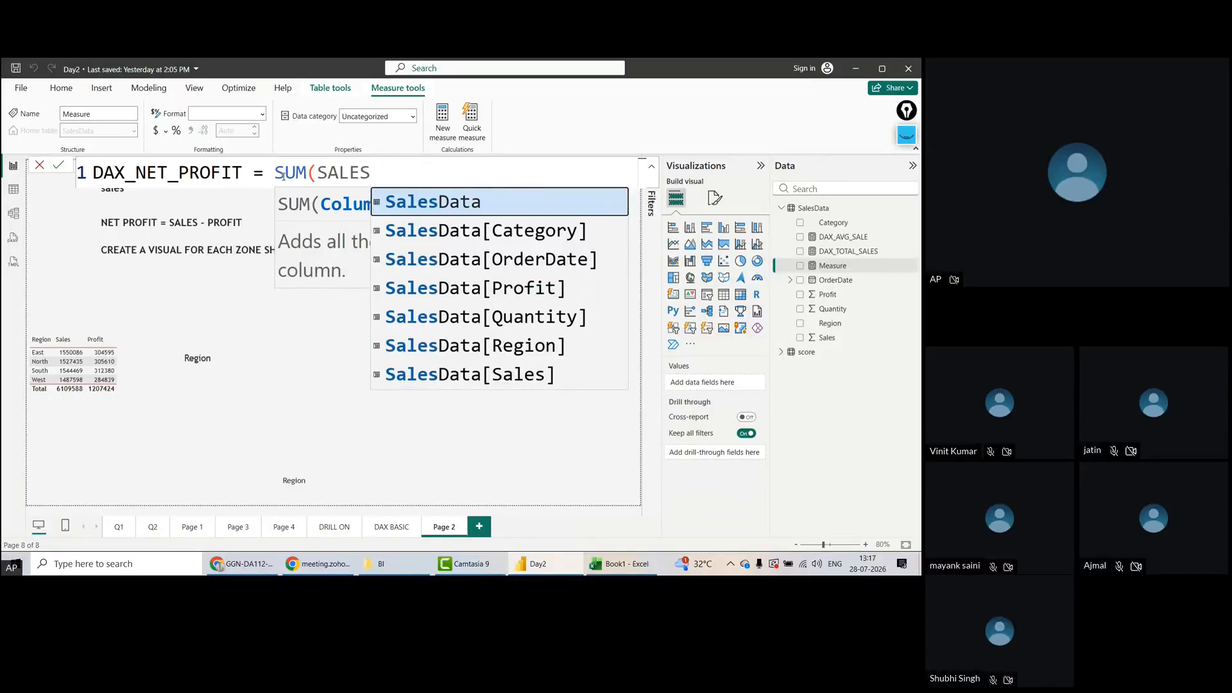
pyautogui.press('Down')
pyautogui.press('Down')
pyautogui.press('Down')
pyautogui.press('Down')
pyautogui.press('Down')
pyautogui.press('Down')
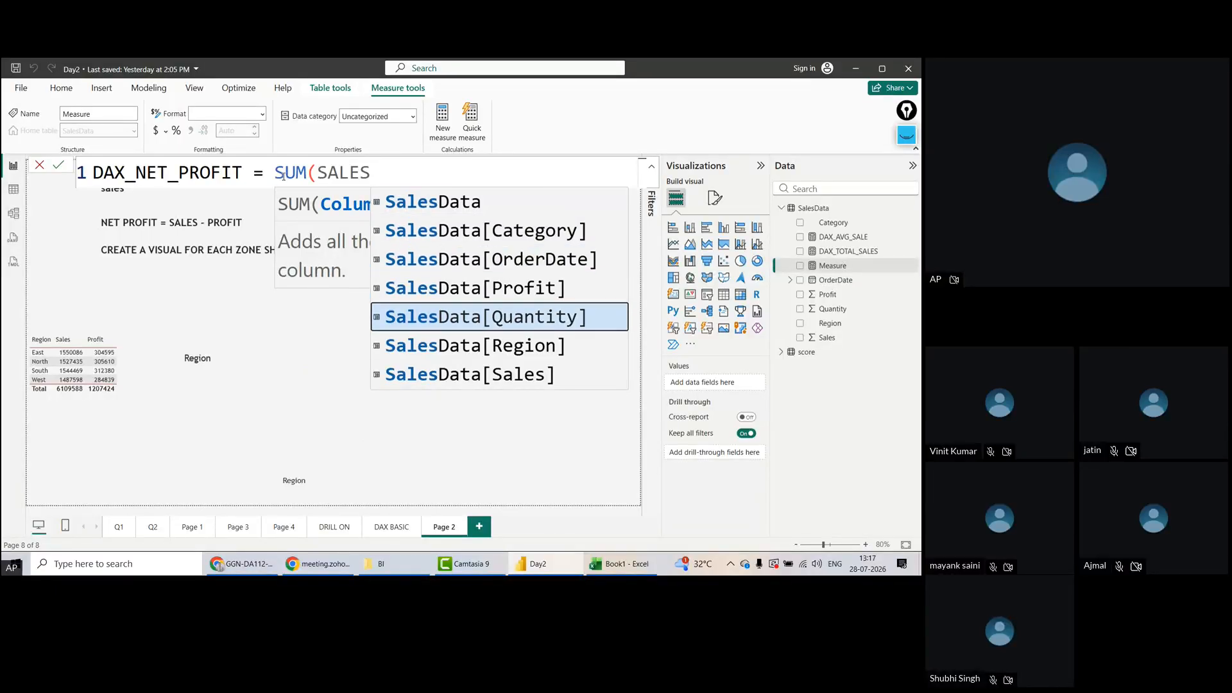
pyautogui.press('Tab')
pyautogui.write(')')
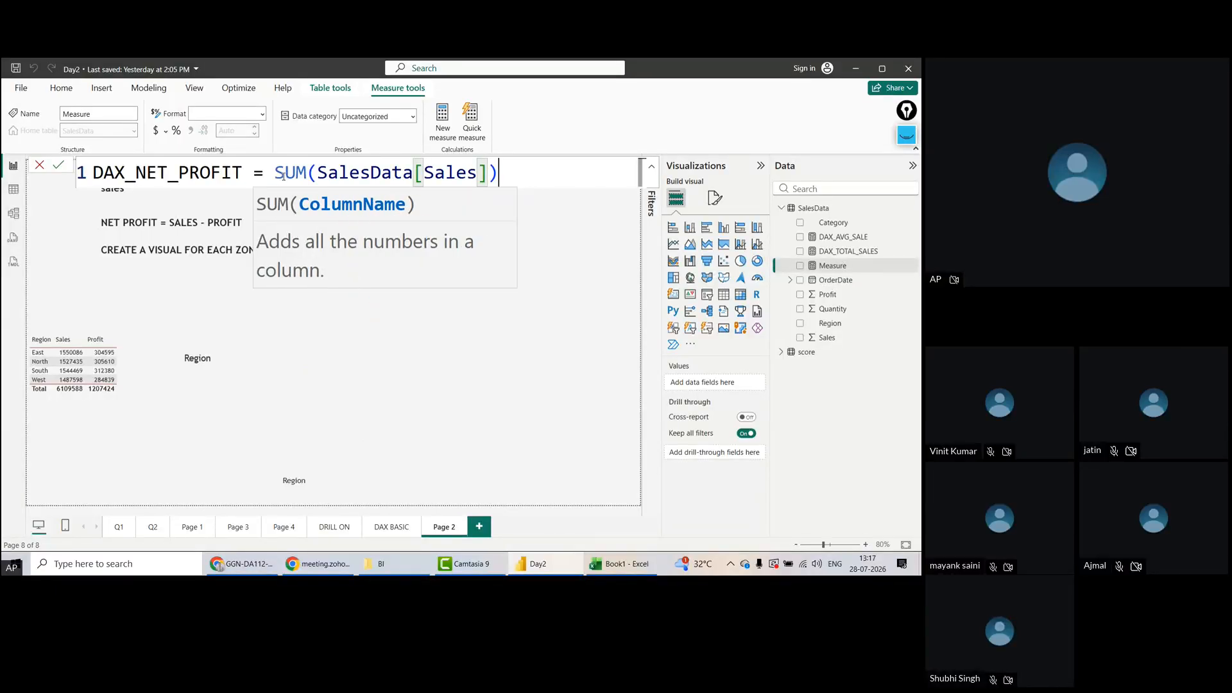
# Subtract SUM(SalesData[Profit]) from the sales term in the DAX_NET_PROFIT formula
pyautogui.write('-')
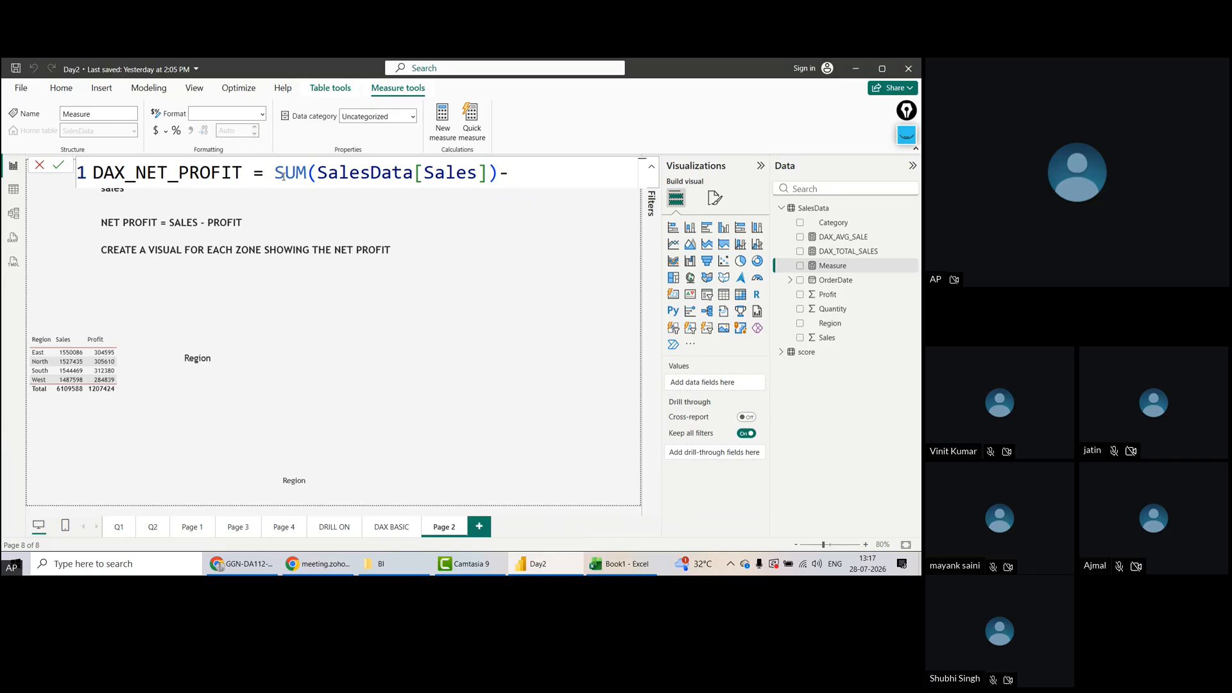
pyautogui.write('SUM(')
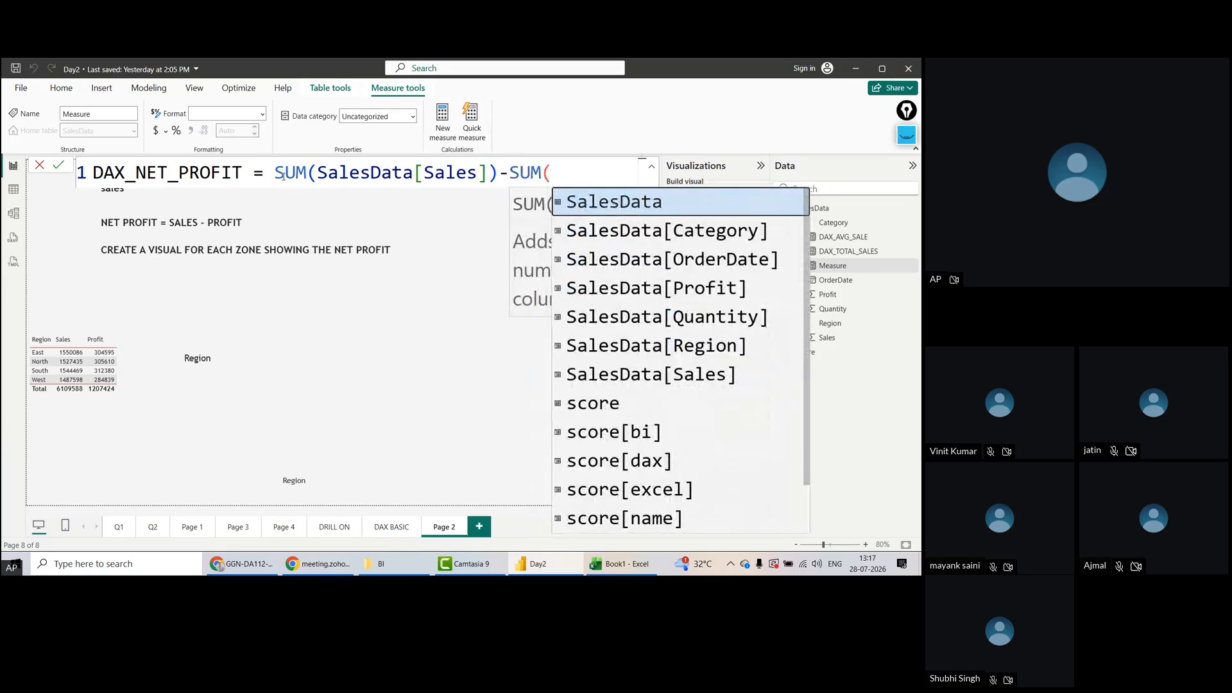
pyautogui.write('PRO')
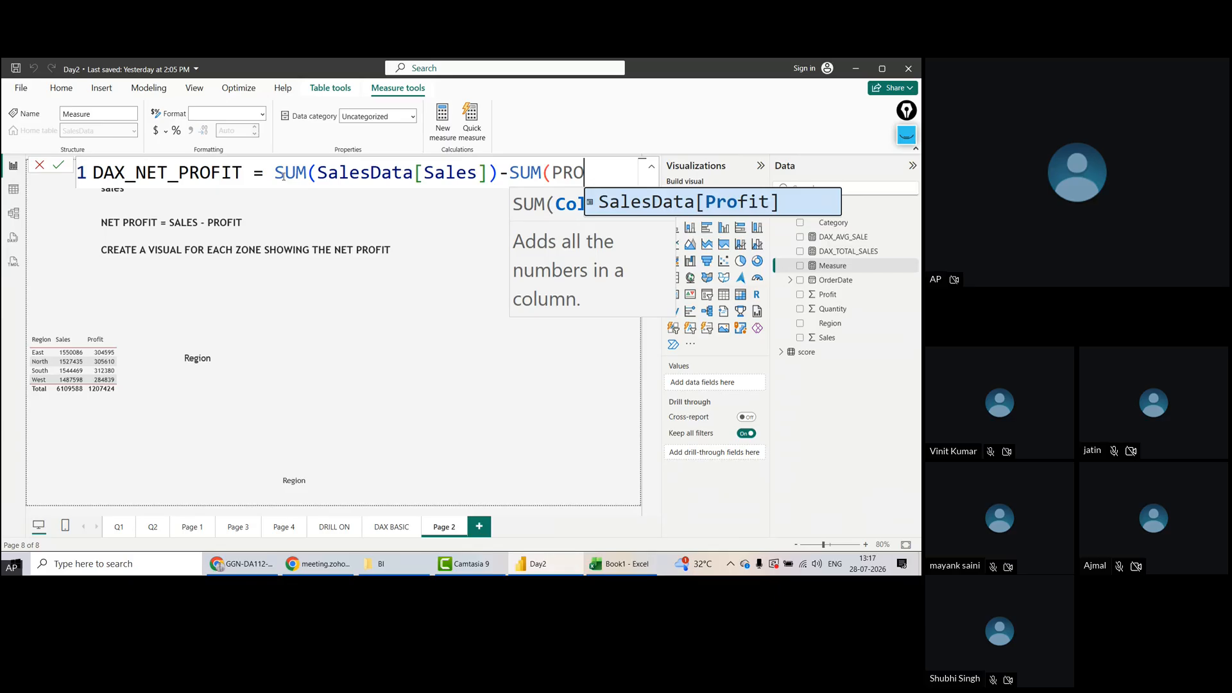
pyautogui.write('F')
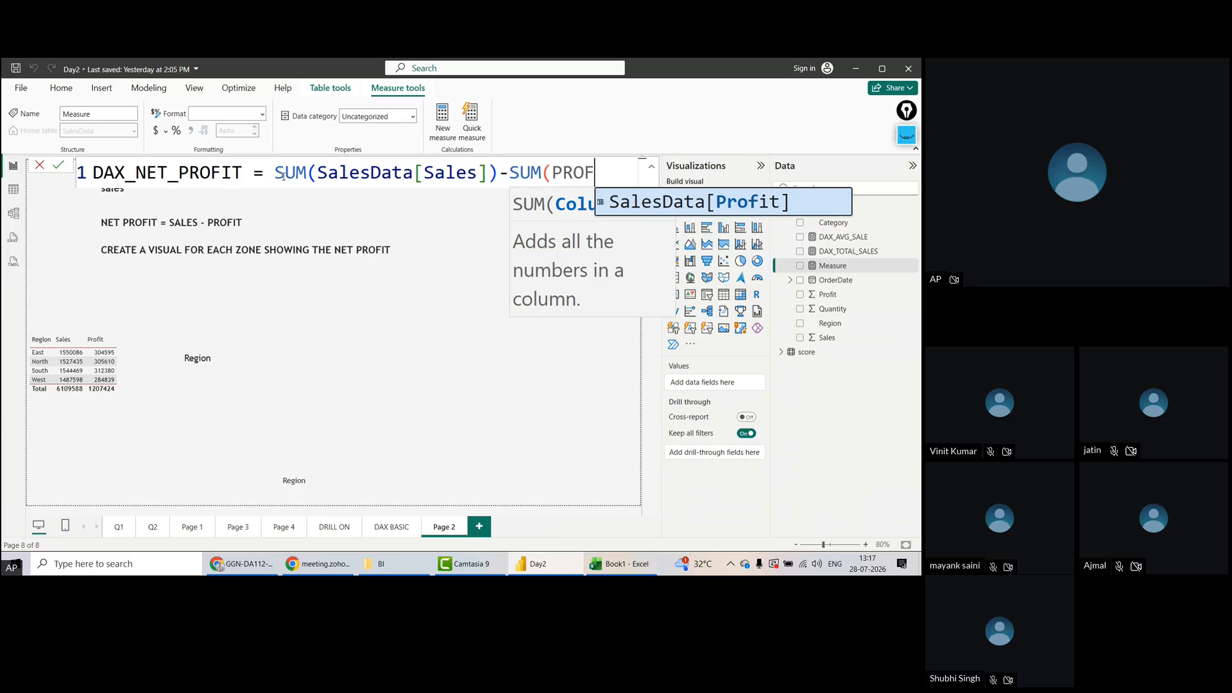
pyautogui.press('Tab')
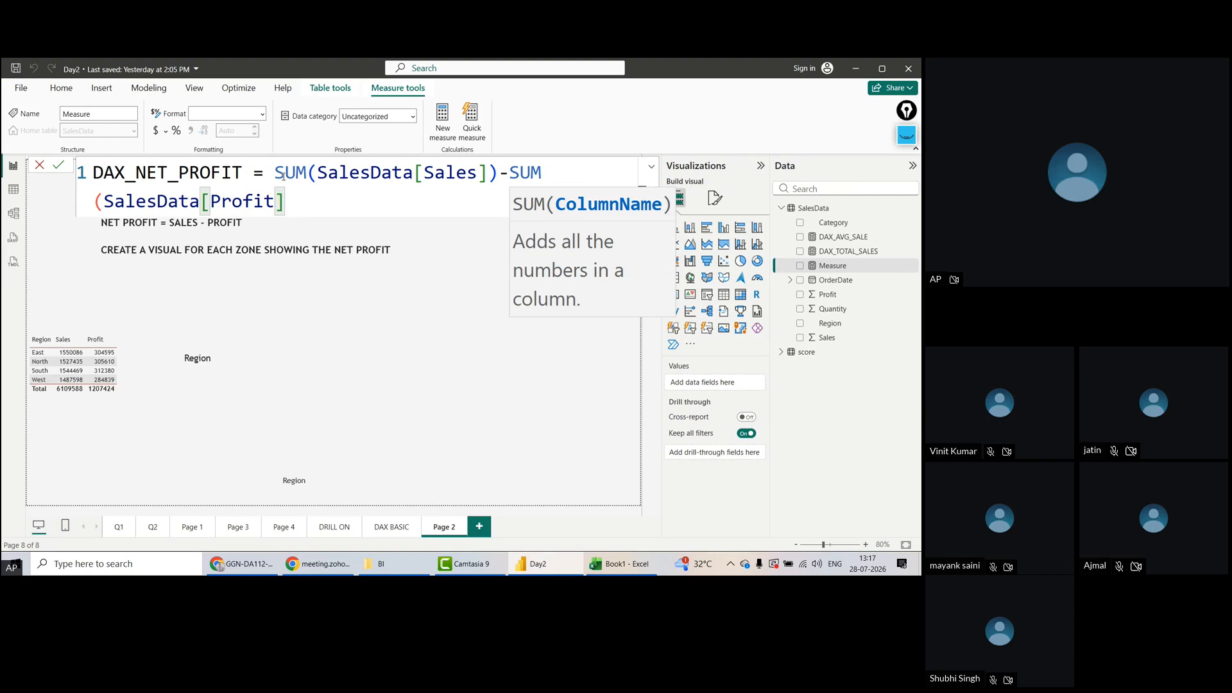
pyautogui.write(')')
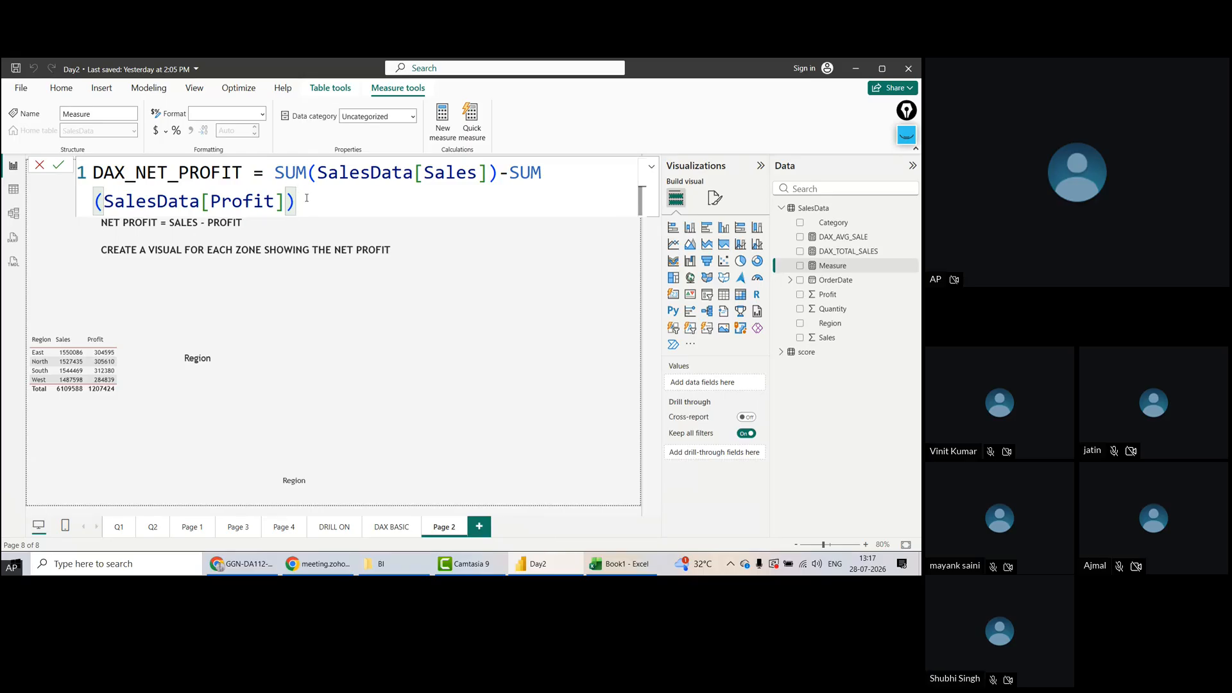
# Clear the whole expression after the equals sign in the DAX_NET_PROFIT formula
pyautogui.press('BackSpace')
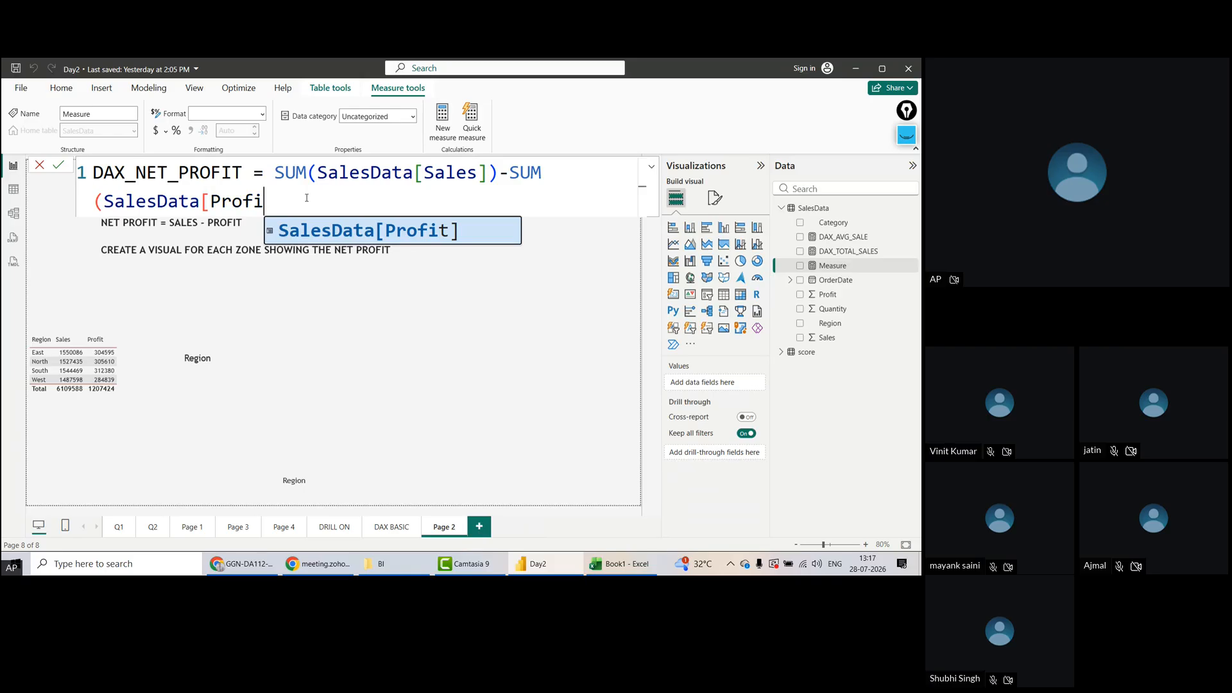
pyautogui.press('BackSpace')
pyautogui.press('BackSpace')
pyautogui.press('BackSpace')
pyautogui.press('BackSpace')
pyautogui.press('BackSpace')
pyautogui.press('BackSpace')
pyautogui.press('BackSpace')
pyautogui.press('BackSpace')
pyautogui.press('BackSpace')
pyautogui.press('BackSpace')
pyautogui.press('BackSpace')
pyautogui.press('BackSpace')
pyautogui.press('BackSpace')
pyautogui.press('BackSpace')
pyautogui.press('BackSpace')
pyautogui.press('BackSpace')
pyautogui.press('BackSpace')
pyautogui.press('BackSpace')
pyautogui.press('BackSpace')
pyautogui.press('BackSpace')
pyautogui.press('BackSpace')
pyautogui.press('BackSpace')
pyautogui.press('BackSpace')
pyautogui.press('BackSpace')
pyautogui.press('BackSpace')
pyautogui.press('BackSpace')
pyautogui.press('BackSpace')
pyautogui.press('BackSpace')
pyautogui.press('BackSpace')
pyautogui.press('BackSpace')
pyautogui.press('BackSpace')
pyautogui.press('BackSpace')
pyautogui.press('BackSpace')
pyautogui.press('BackSpace')
pyautogui.press('BackSpace')
pyautogui.press('BackSpace')
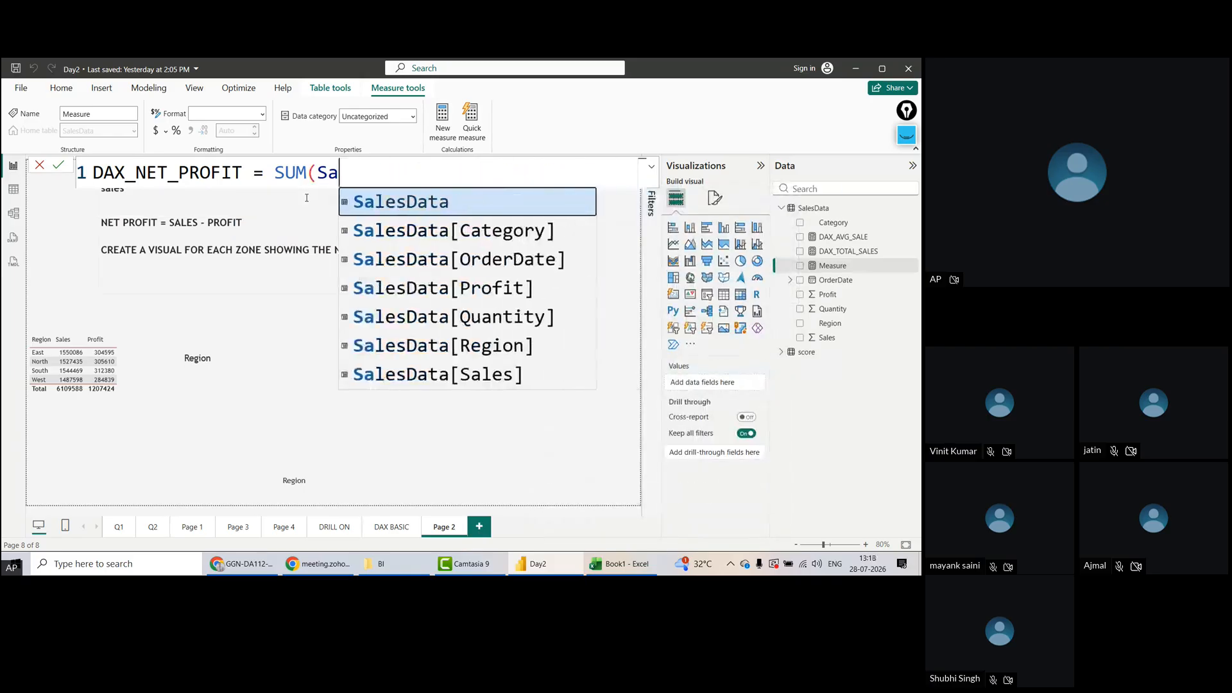
pyautogui.press('BackSpace')
pyautogui.press('BackSpace')
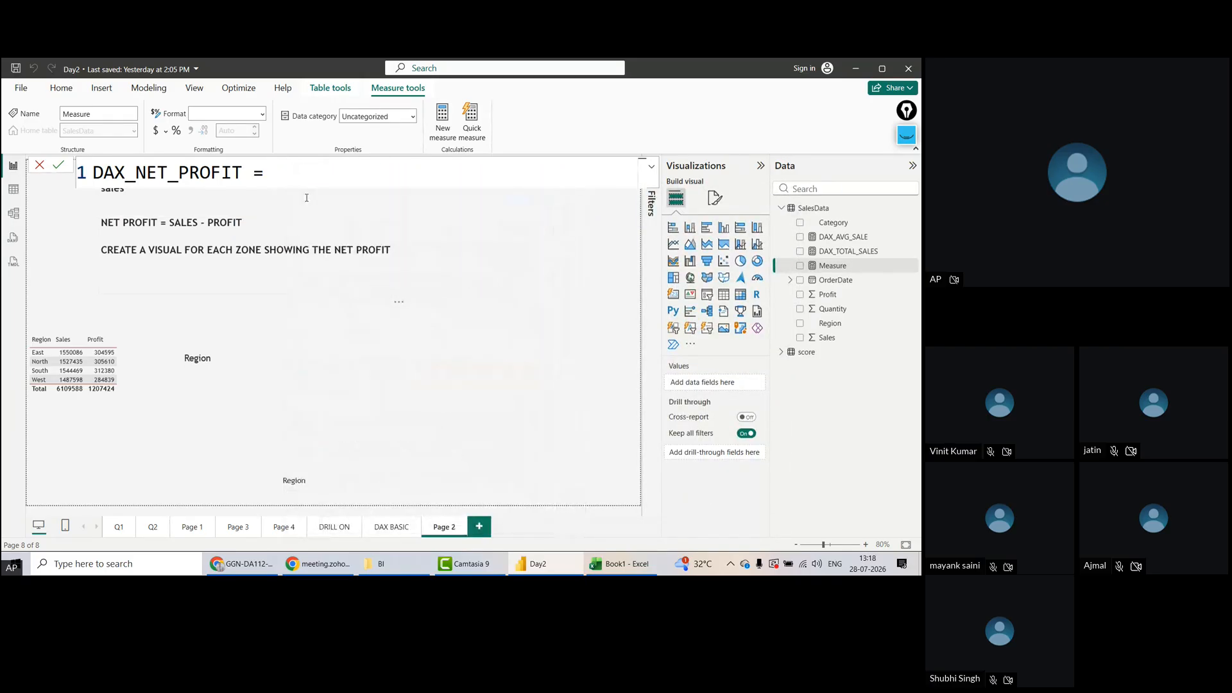
# Try the bare column names SALE and QUAN as the start of the DAX_NET_PROFIT expression and erase each one
pyautogui.write('SALE')
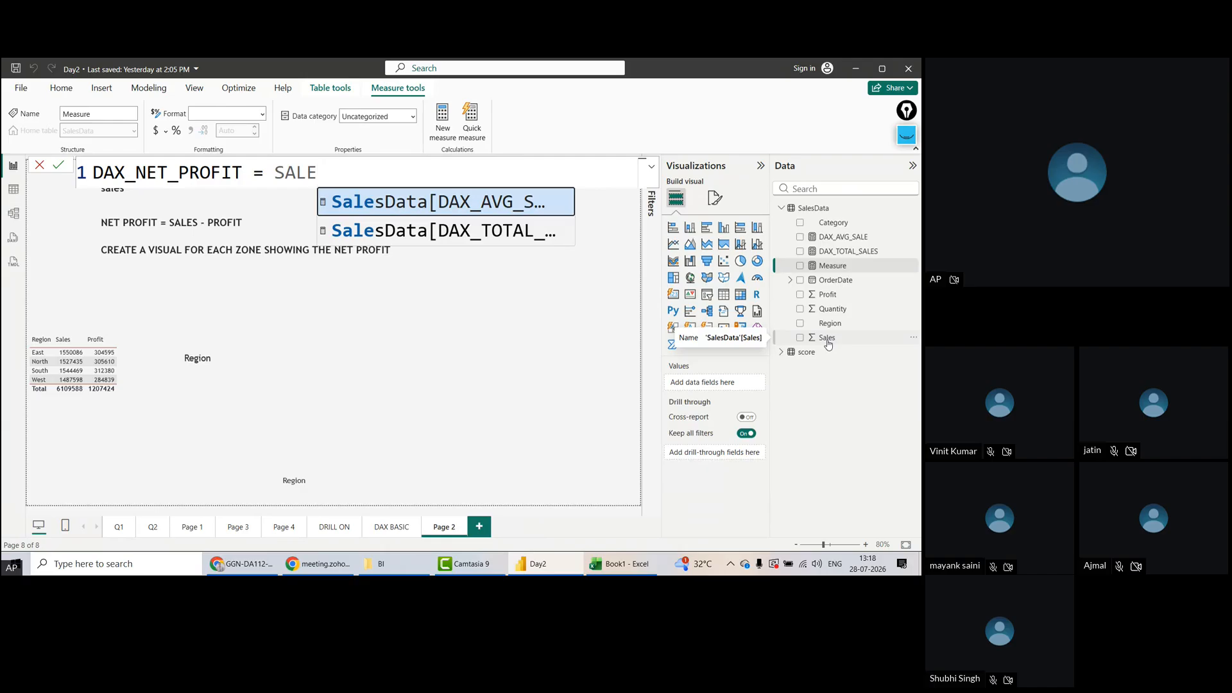
pyautogui.press('BackSpace')
pyautogui.press('BackSpace')
pyautogui.press('BackSpace')
pyautogui.press('BackSpace')
pyautogui.write('QUAN')
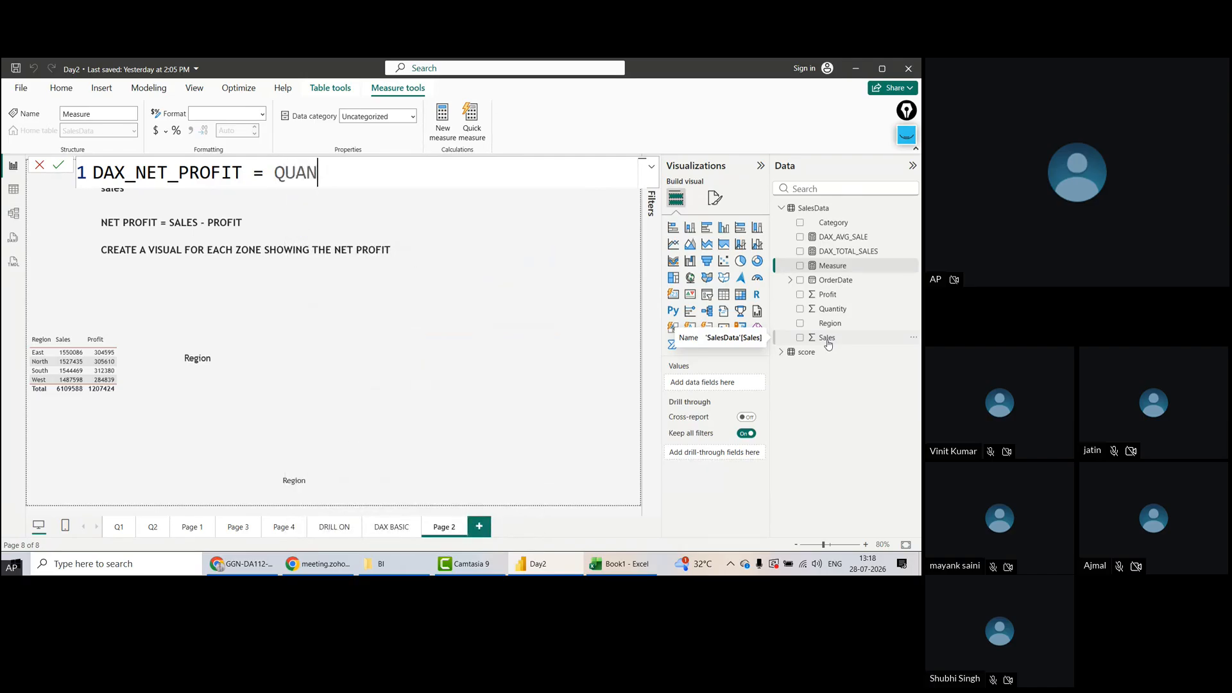
pyautogui.press('BackSpace')
pyautogui.press('BackSpace')
pyautogui.press('BackSpace')
pyautogui.press('BackSpace')
# Check the function suggestions for SUM and AV in the DAX_NET_PROFIT formula and erase both entries
pyautogui.write('SUM')
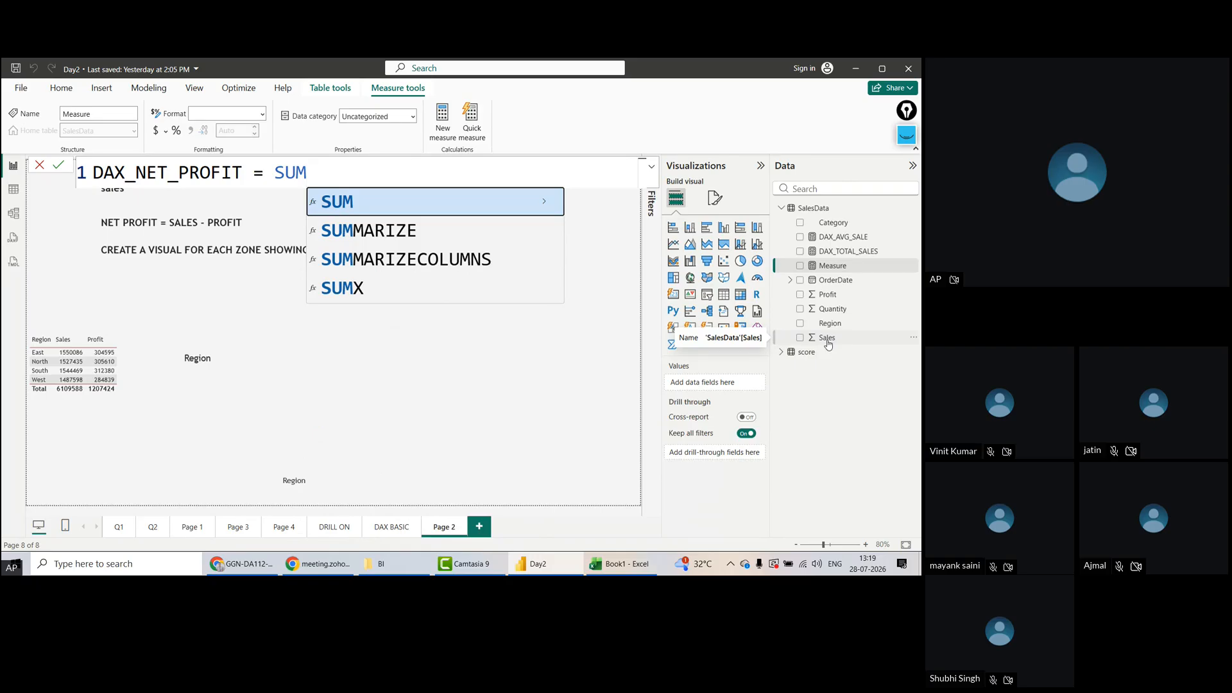
pyautogui.press('BackSpace')
pyautogui.press('BackSpace')
pyautogui.press('BackSpace')
pyautogui.write('AV')
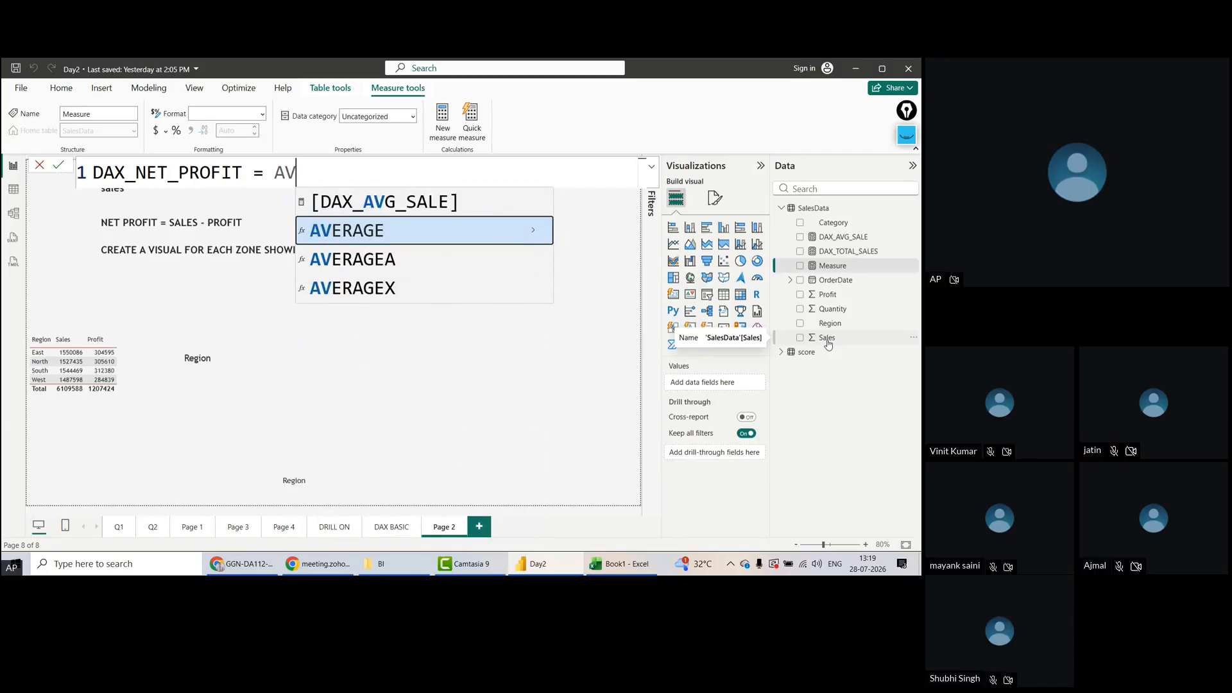
pyautogui.press('BackSpace')
pyautogui.press('BackSpace')
# Bring up the column suggestions for SUM(SALES in the DAX_NET_PROFIT formula and erase the entry
pyautogui.write('S')
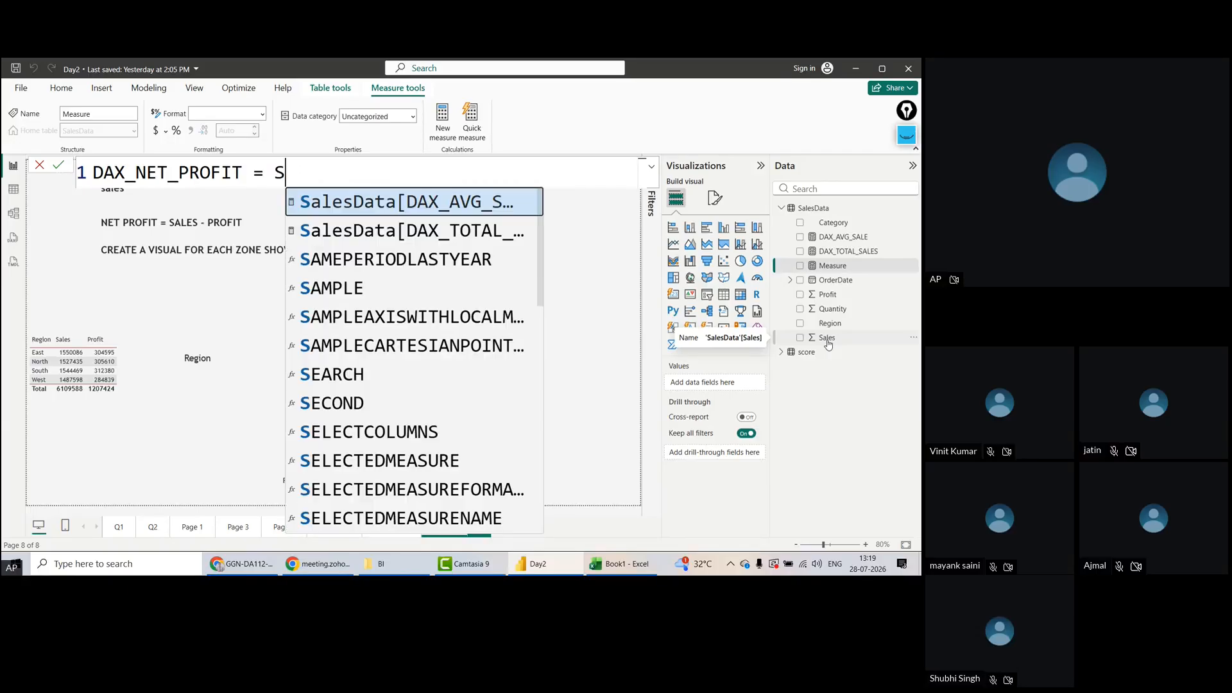
pyautogui.write('UM(')
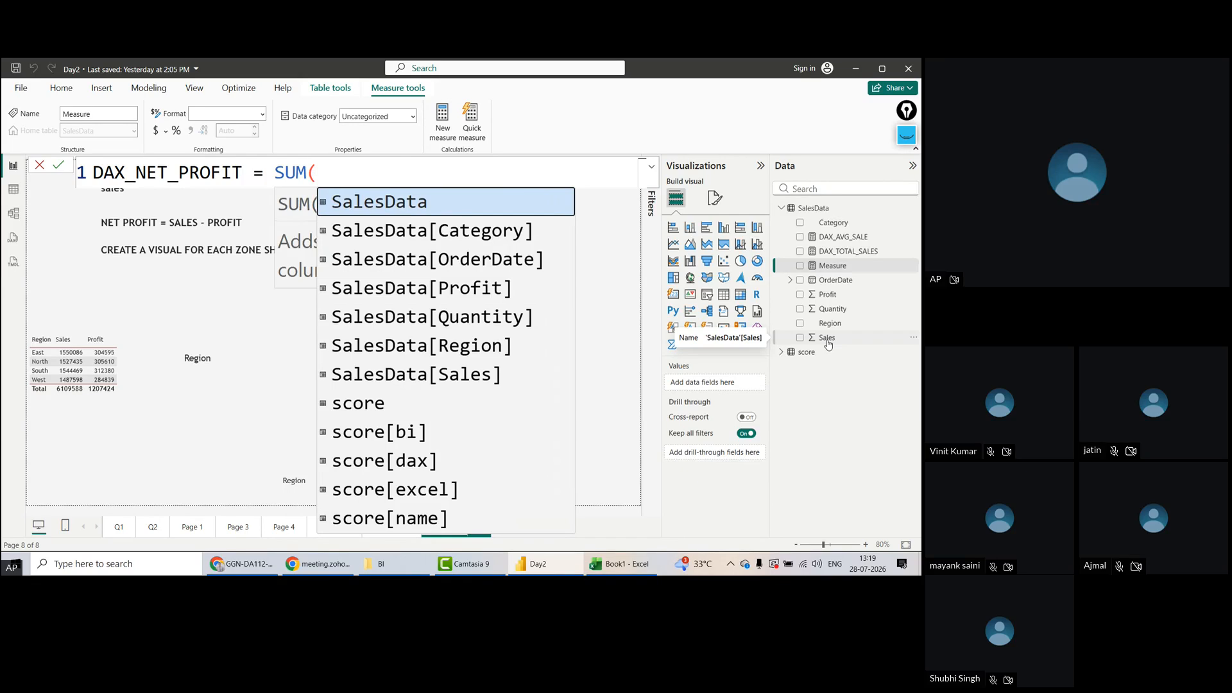
pyautogui.write('SALES')
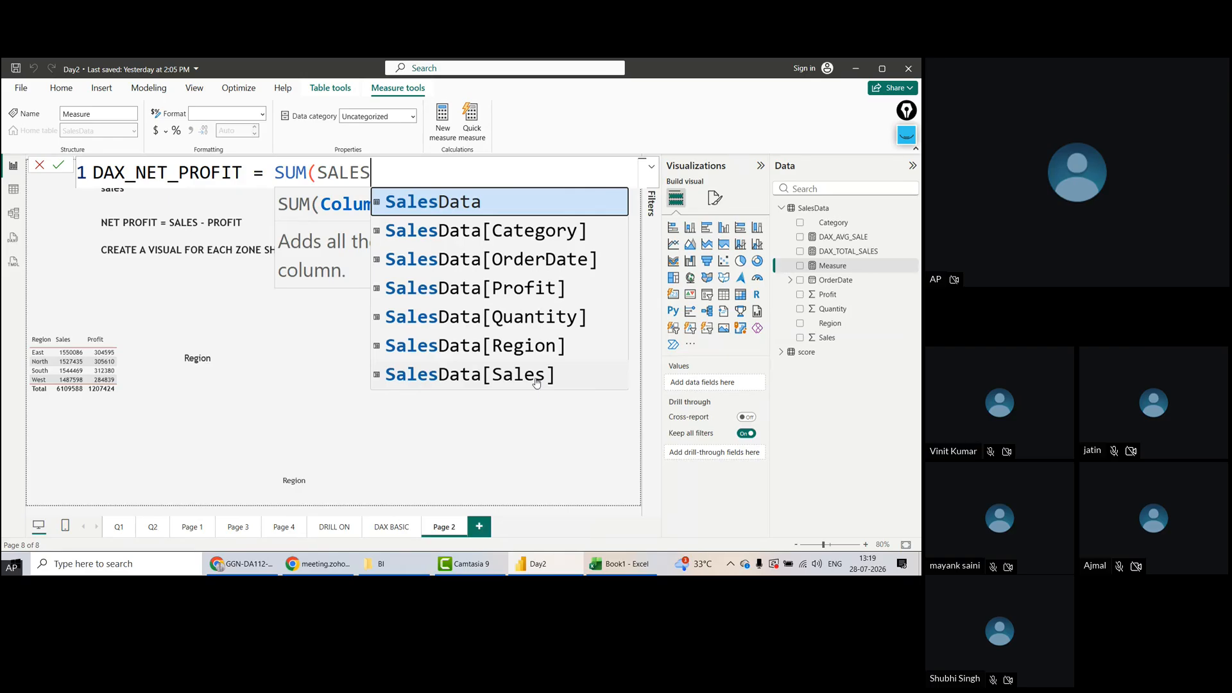
pyautogui.press('BackSpace')
pyautogui.press('BackSpace')
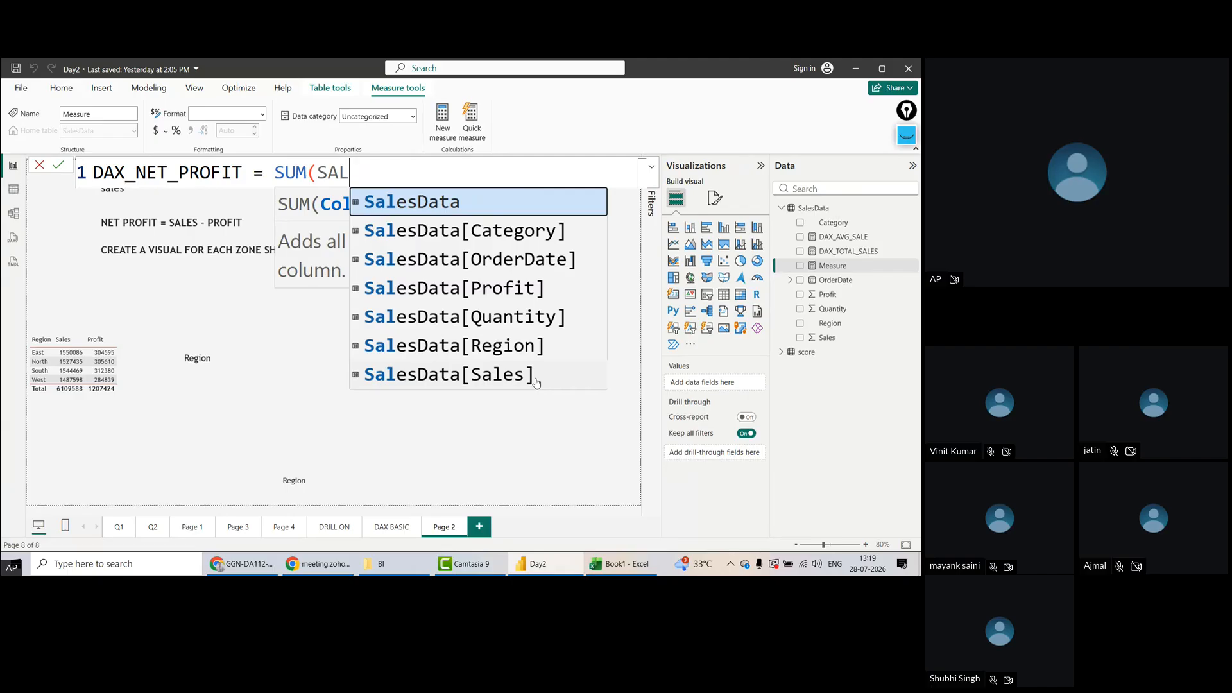
pyautogui.press('BackSpace')
pyautogui.press('BackSpace')
pyautogui.press('BackSpace')
pyautogui.press('BackSpace')
pyautogui.press('BackSpace')
pyautogui.press('BackSpace')
pyautogui.press('BackSpace')
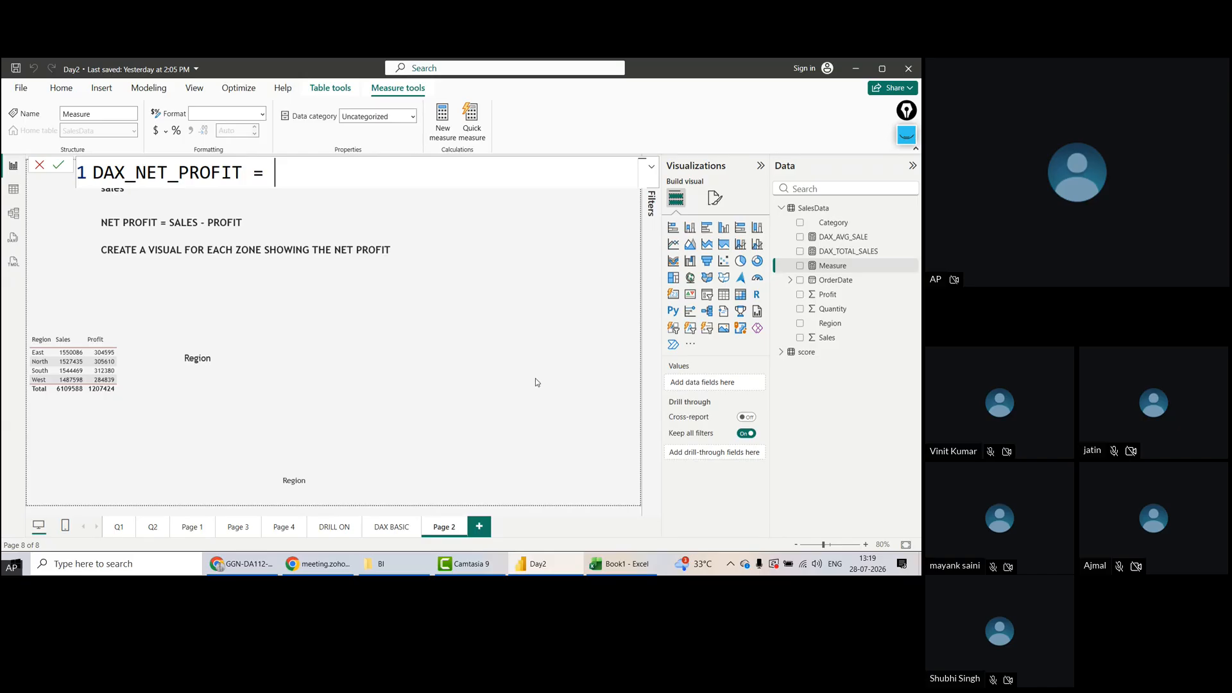
# Try building the net profit expression from the existing measure as [DAX_TOTAL_SALES]-SUM
pyautogui.write('DAX')
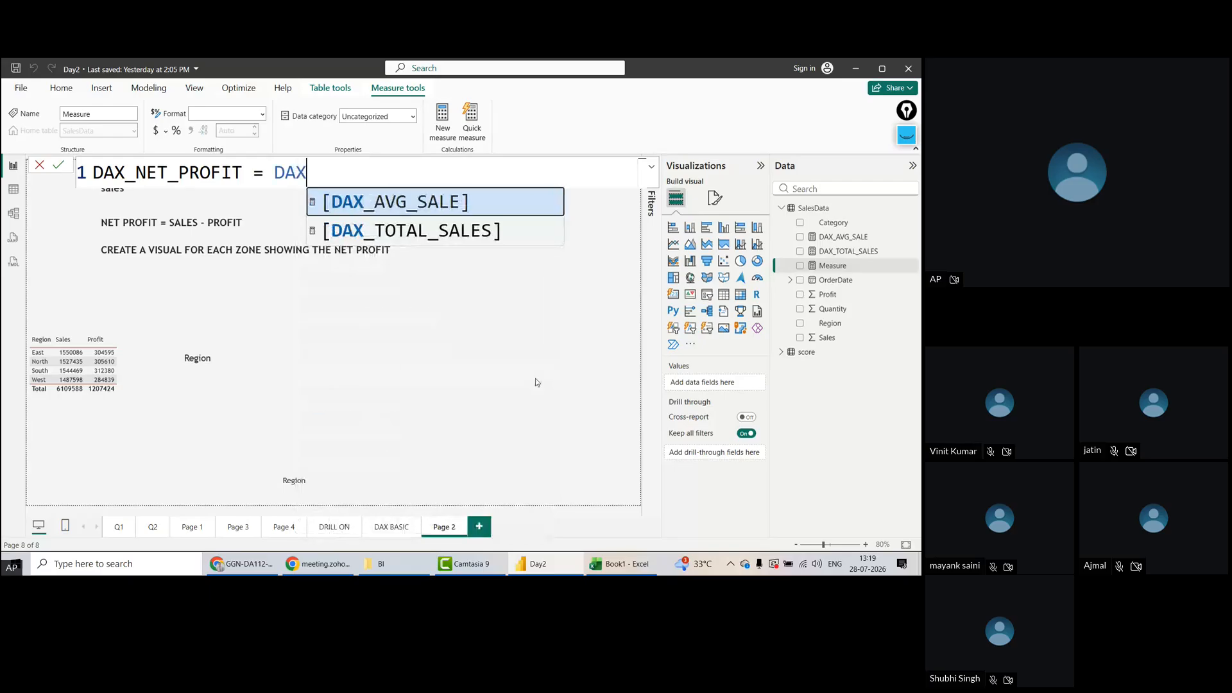
pyautogui.press('Down')
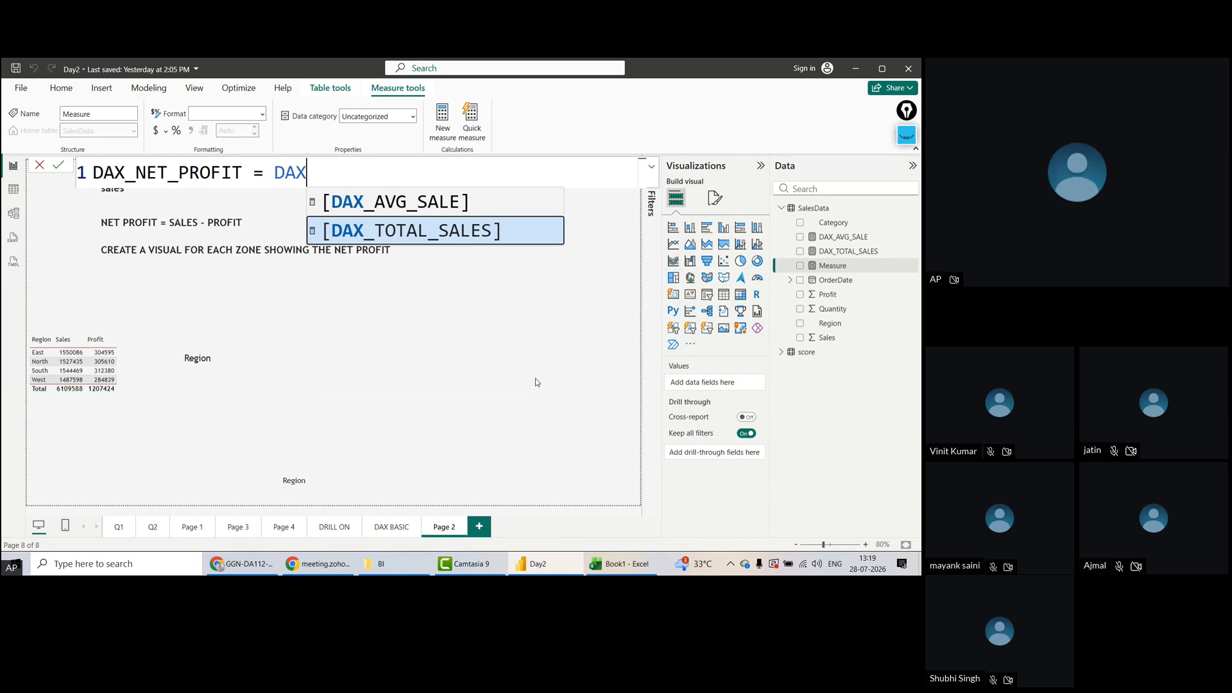
pyautogui.press('Tab')
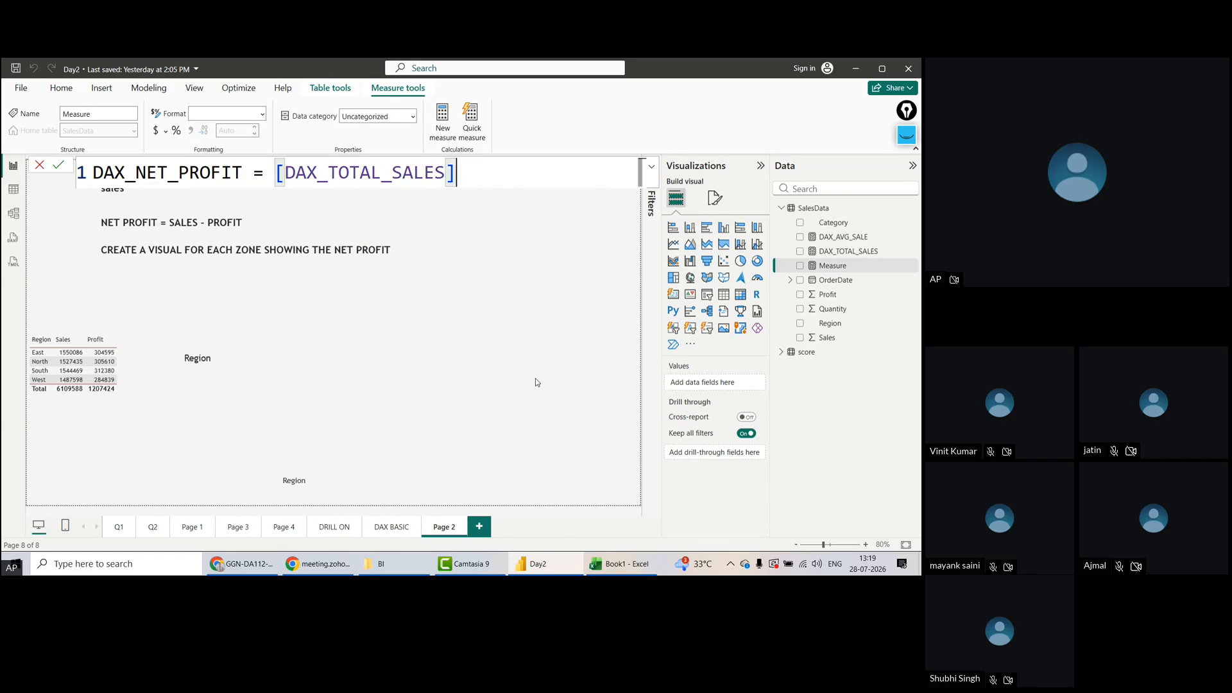
pyautogui.write('-SUM')
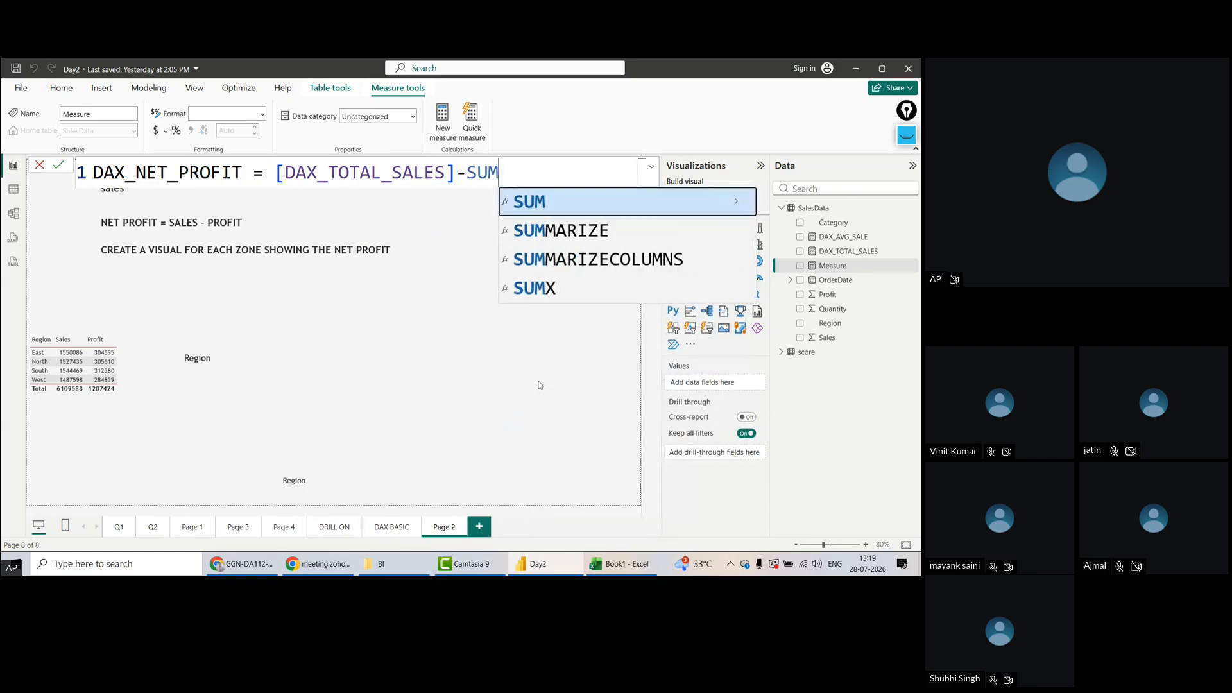
# Remove the [DAX_TOTAL_SALES]-SUM expression from the DAX_NET_PROFIT formula
pyautogui.press('BackSpace')
pyautogui.press('BackSpace')
pyautogui.press('BackSpace')
pyautogui.press('BackSpace')
pyautogui.press('BackSpace')
pyautogui.press('BackSpace')
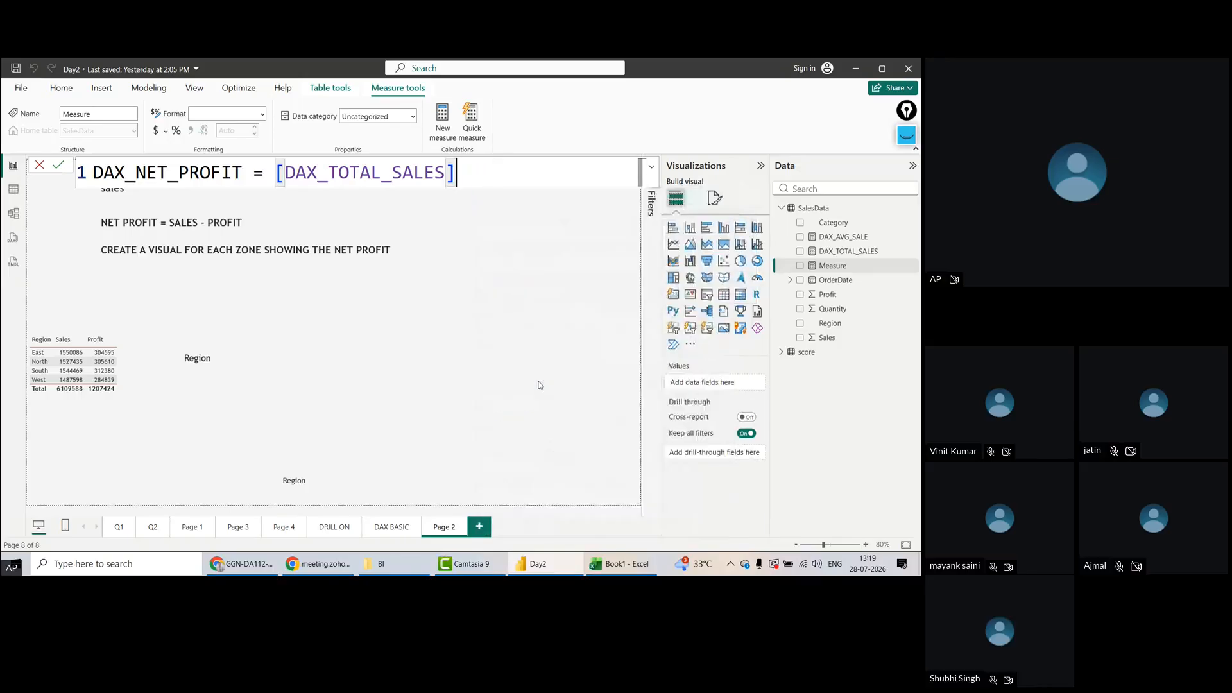
pyautogui.press('BackSpace')
pyautogui.press('BackSpace')
pyautogui.press('BackSpace')
pyautogui.press('BackSpace')
pyautogui.press('BackSpace')
pyautogui.press('BackSpace')
pyautogui.press('BackSpace')
pyautogui.press('BackSpace')
pyautogui.press('BackSpace')
pyautogui.press('BackSpace')
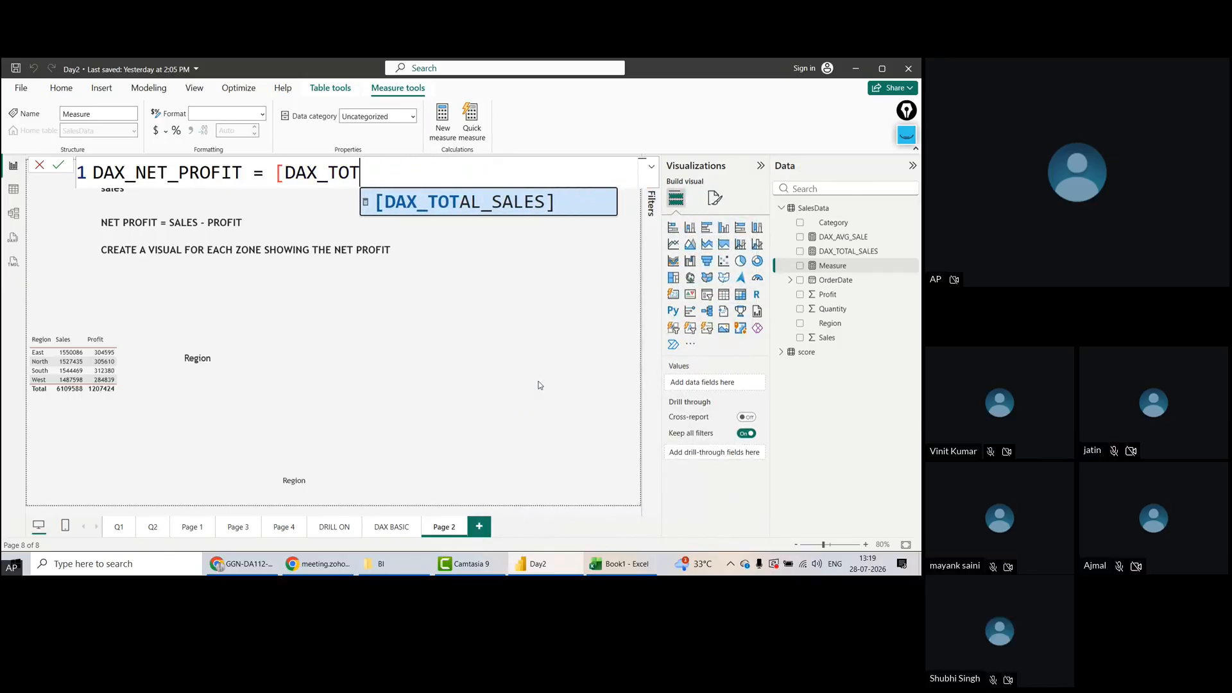
pyautogui.press('BackSpace')
pyautogui.press('BackSpace')
pyautogui.press('BackSpace')
pyautogui.press('BackSpace')
pyautogui.press('BackSpace')
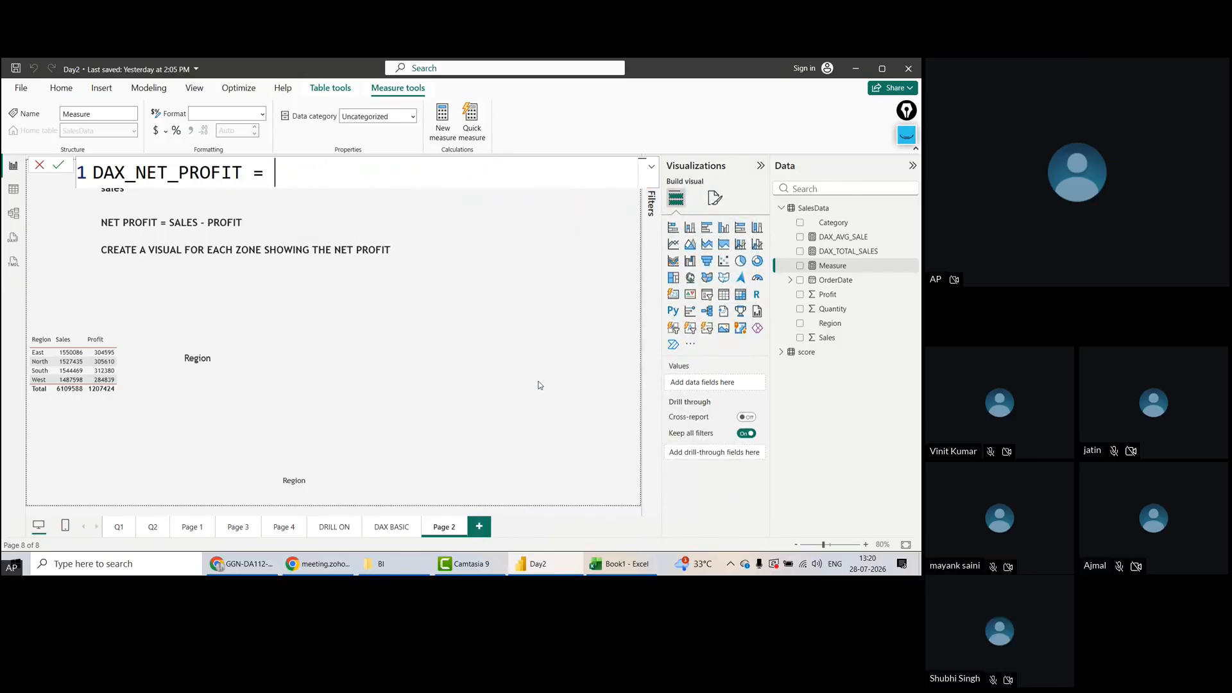
# Enter SUM with the SalesData[Sales] column as the first term of the DAX_NET_PROFIT formula
pyautogui.write('SUM')
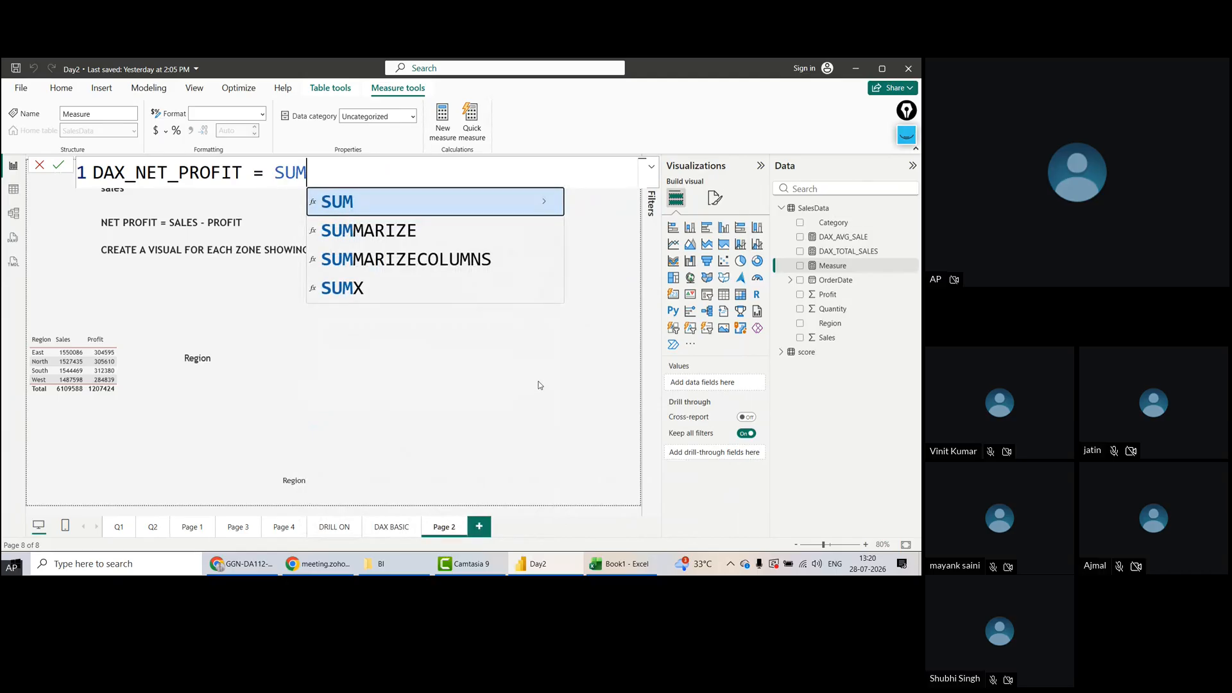
pyautogui.write('(')
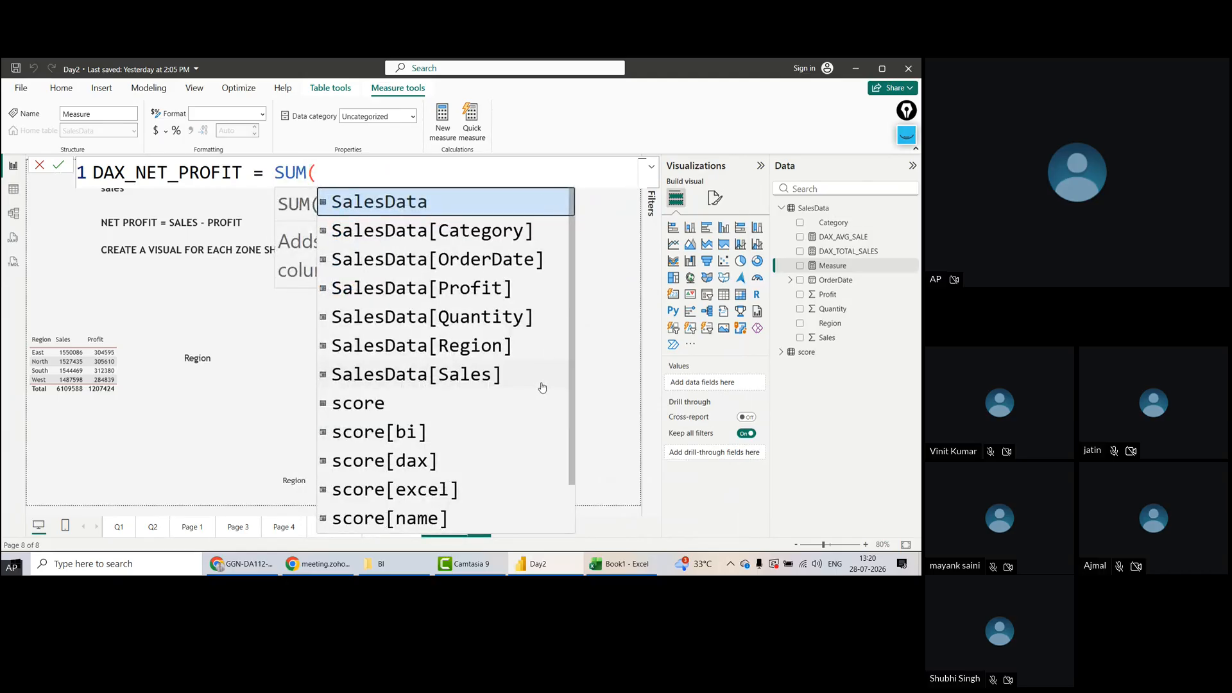
pyautogui.write('SALE')
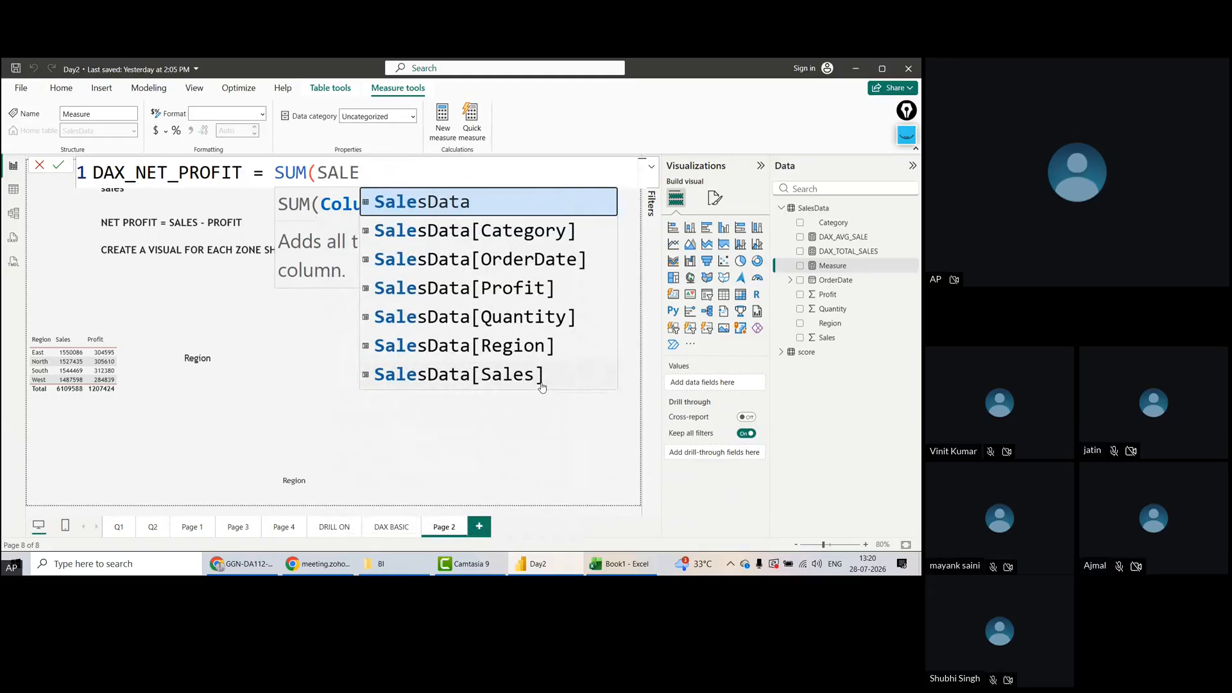
pyautogui.write('S')
pyautogui.press('Down')
pyautogui.press('Down')
pyautogui.press('Down')
pyautogui.press('Down')
pyautogui.press('Down')
pyautogui.press('Down')
pyautogui.press('Tab')
# Complete the DAX_NET_PROFIT formula by subtracting SUM(SalesData[Profit]) and commit the measure
pyautogui.write(')-SUM(')
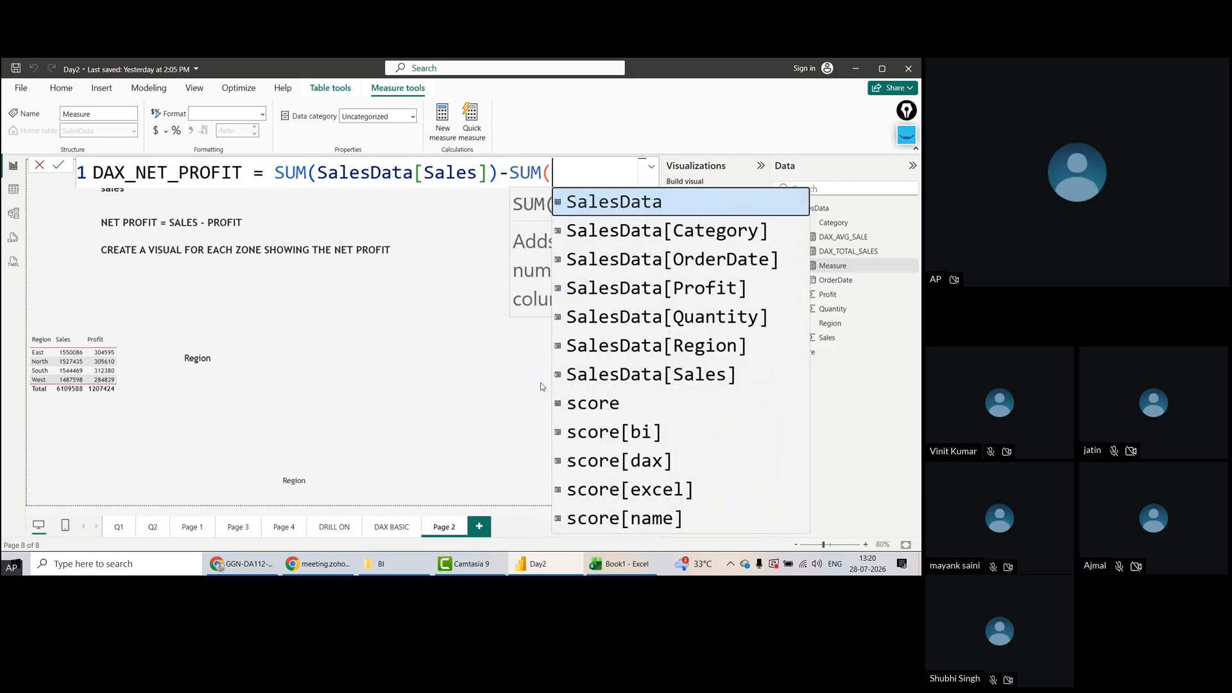
pyautogui.write('PR')
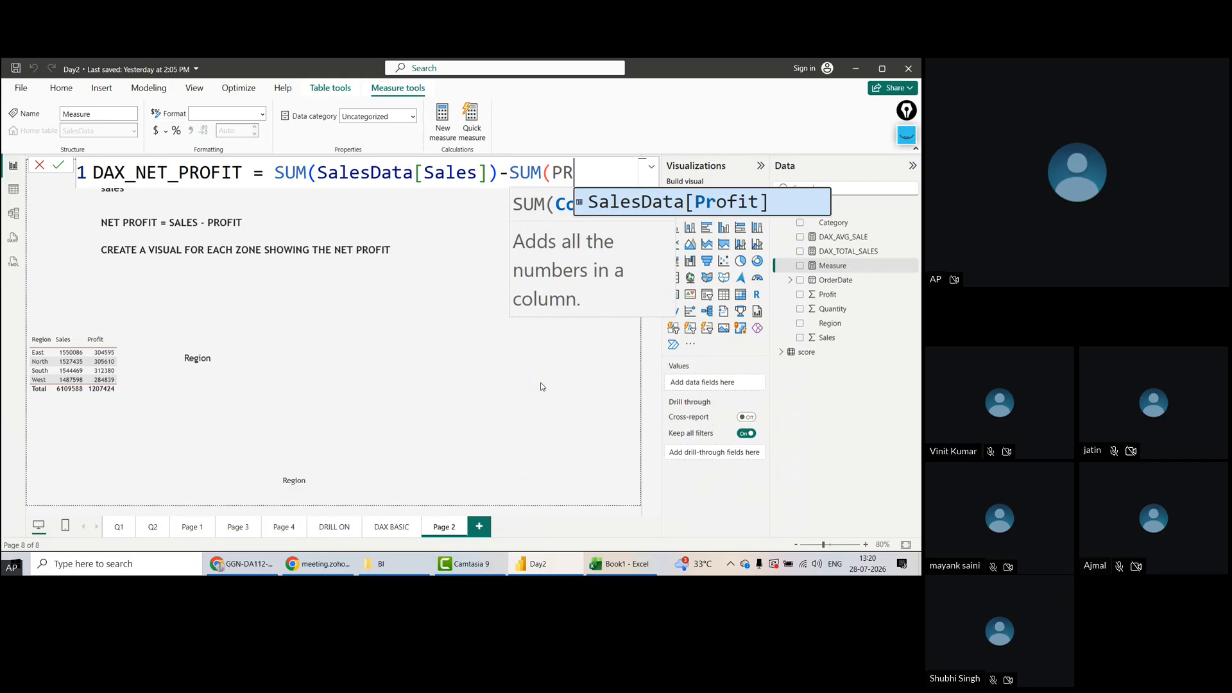
pyautogui.press('Tab')
pyautogui.write(')')
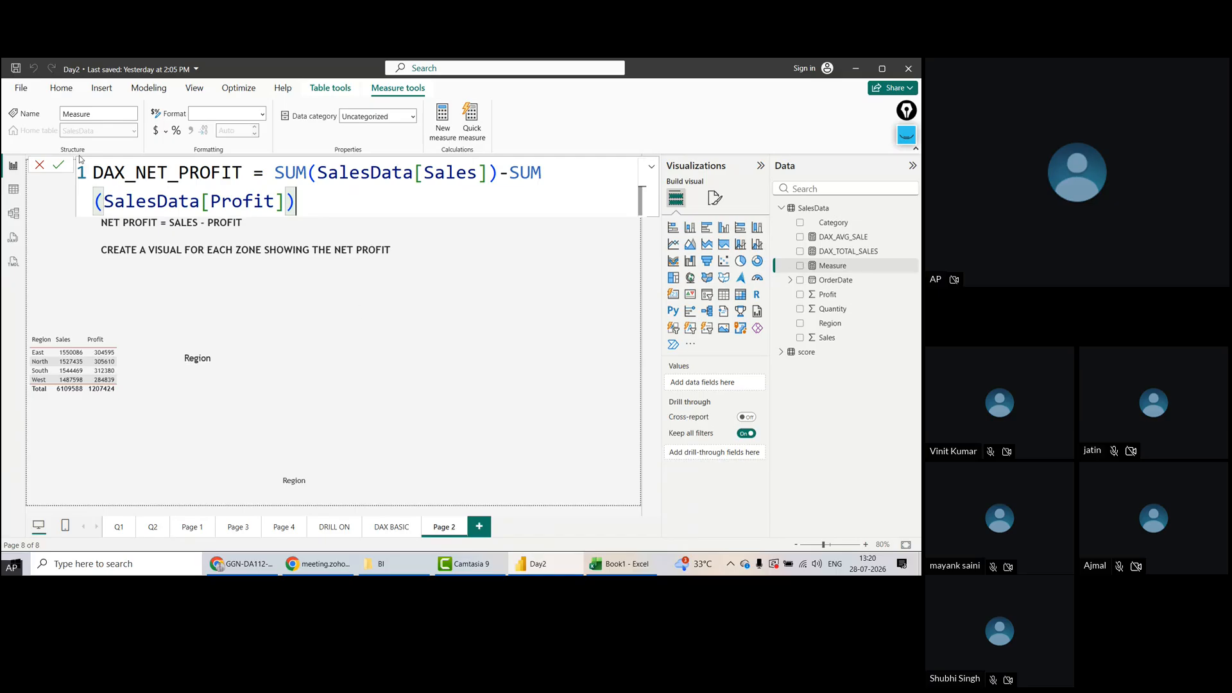
pyautogui.click(58, 165)
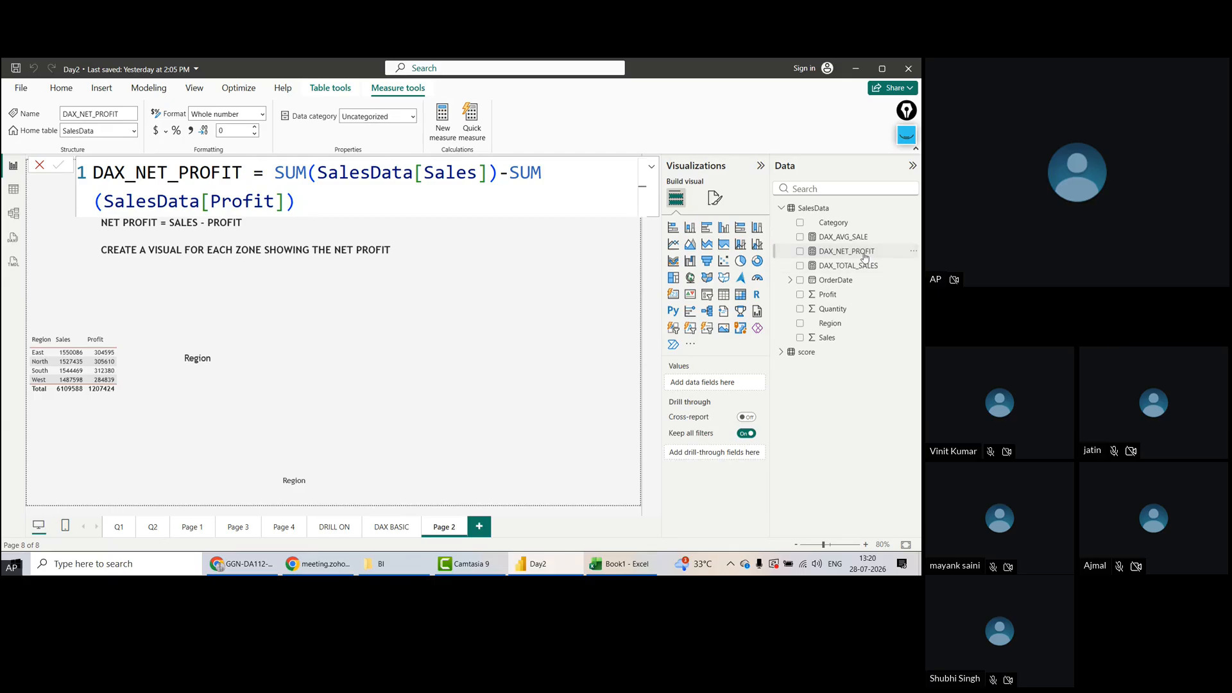
# Show the DAX_NET_PROFIT measure in a new card visual and shrink the card's height beside the exercise text
pyautogui.moveTo(855, 256); pyautogui.dragTo(558, 314)
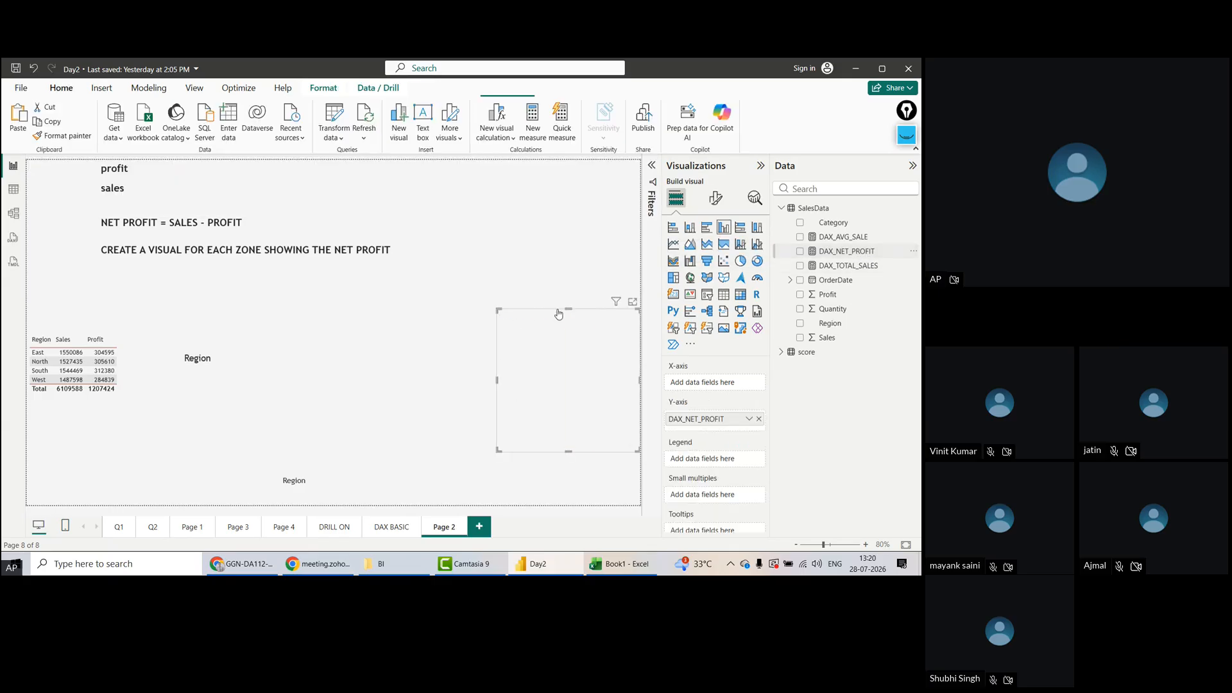
pyautogui.click(673, 297)
pyautogui.moveTo(602, 429); pyautogui.dragTo(575, 225)
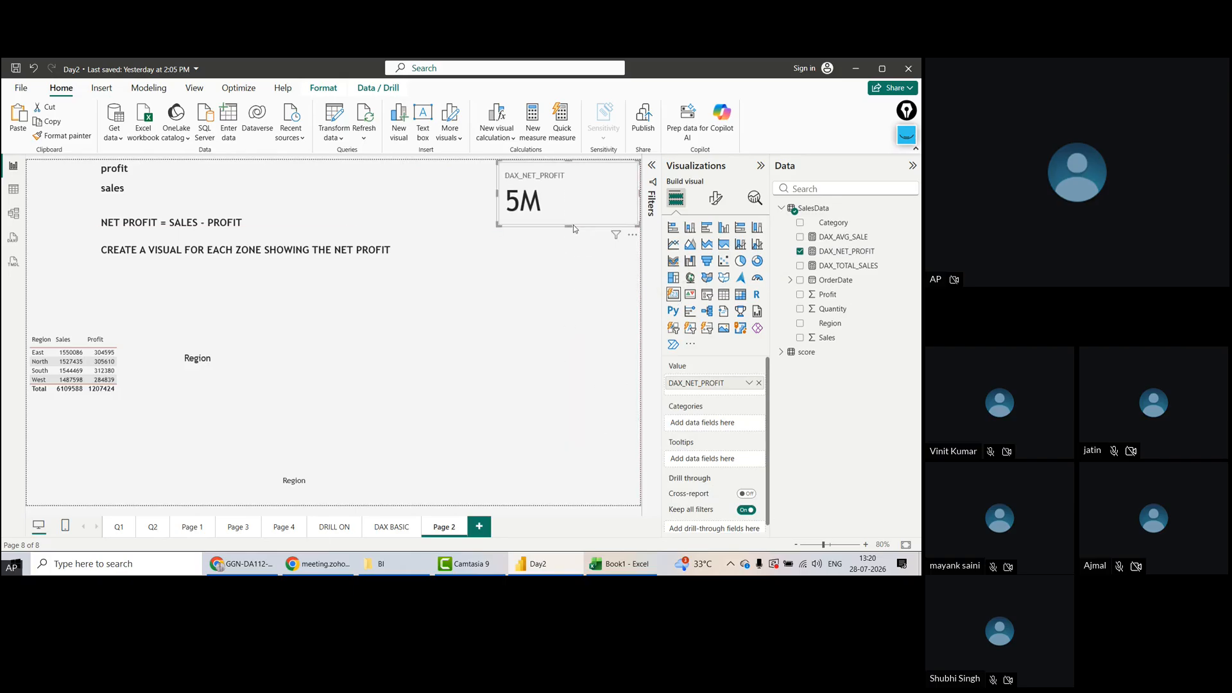
# Move the Region column chart to the middle of the page, away from the Region table
pyautogui.click(285, 364)
pyautogui.moveTo(285, 365); pyautogui.dragTo(348, 318)
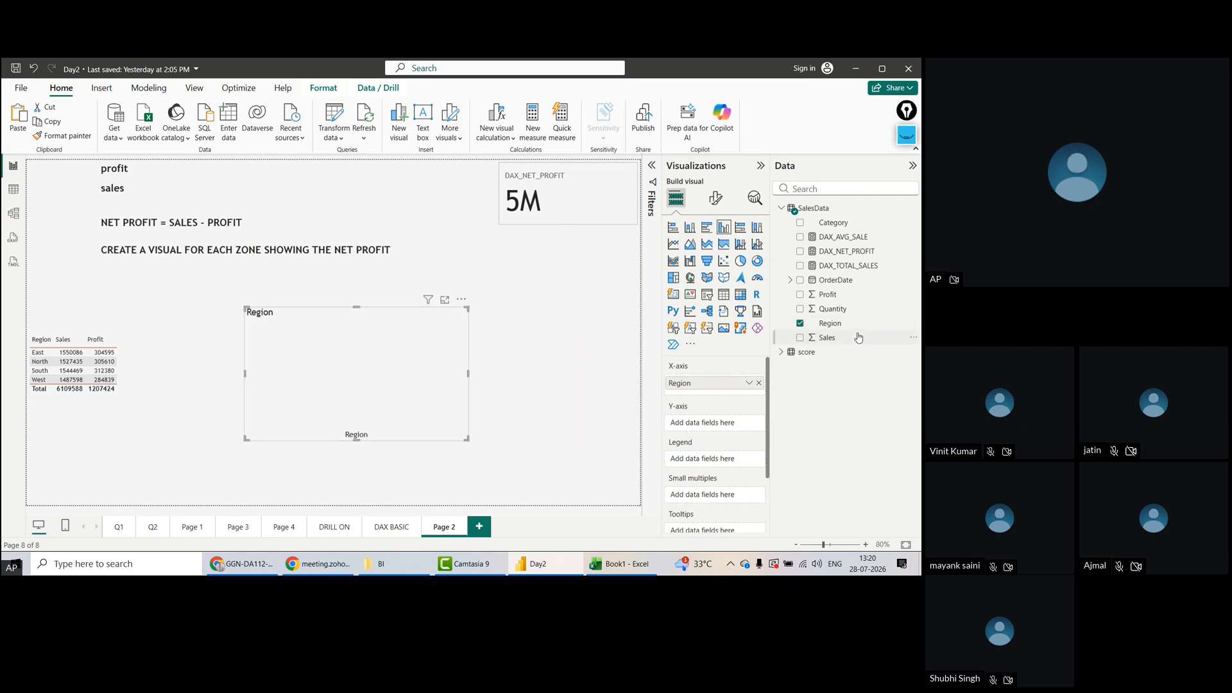
# Plot the DAX_NET_PROFIT measure on the Y-axis of the Region column chart
pyautogui.moveTo(850, 260); pyautogui.dragTo(713, 427)
pyautogui.moveTo(714, 428); pyautogui.dragTo(714, 427)
pyautogui.moveTo(714, 427); pyautogui.dragTo(714, 427)
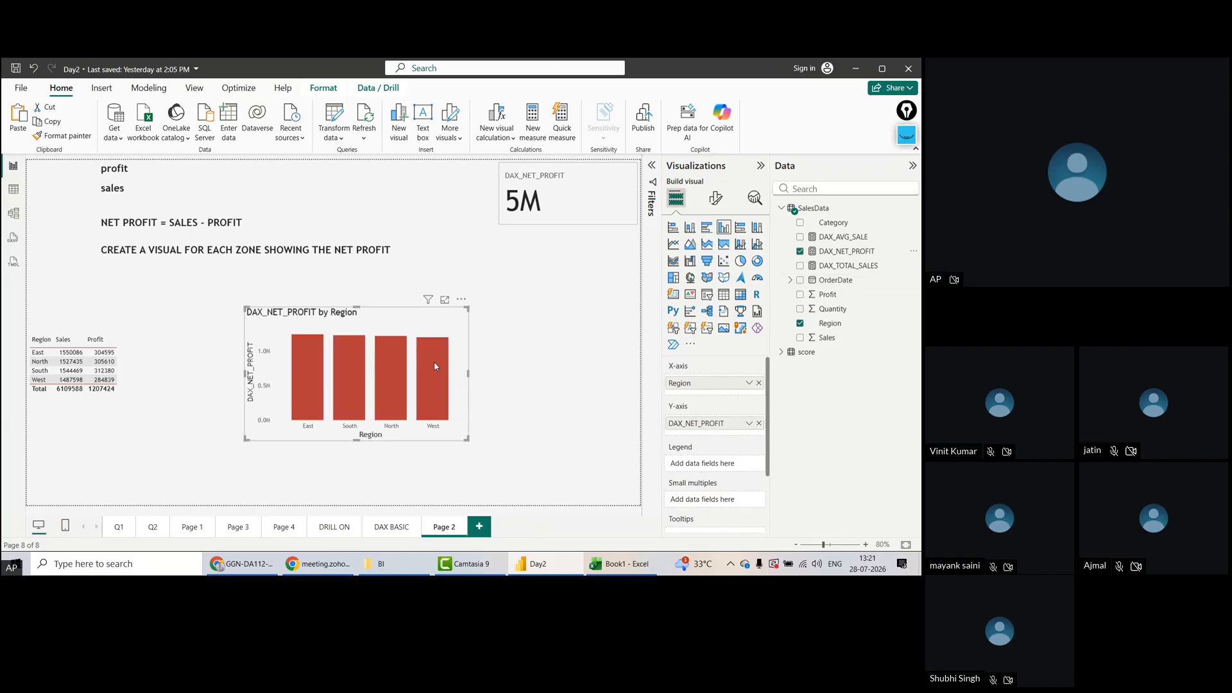
# Widen the net profit by Region column chart, make it slightly taller and shift it closer to the Region table
pyautogui.click(469, 371)
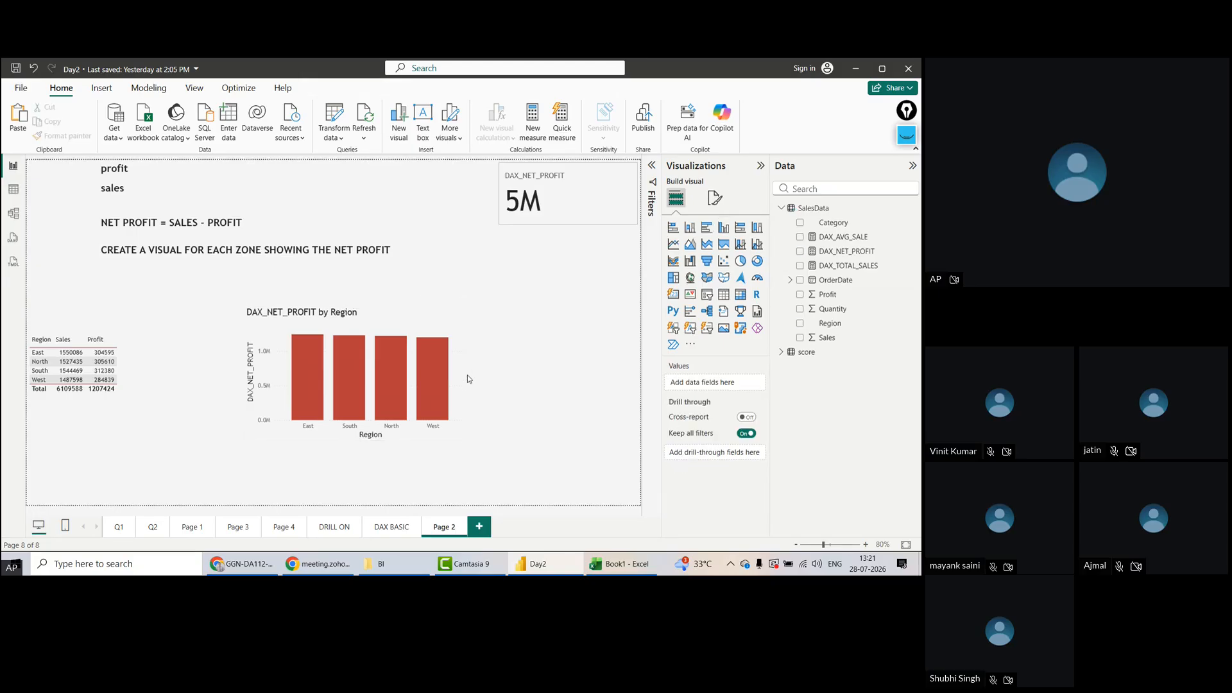
pyautogui.click(463, 393)
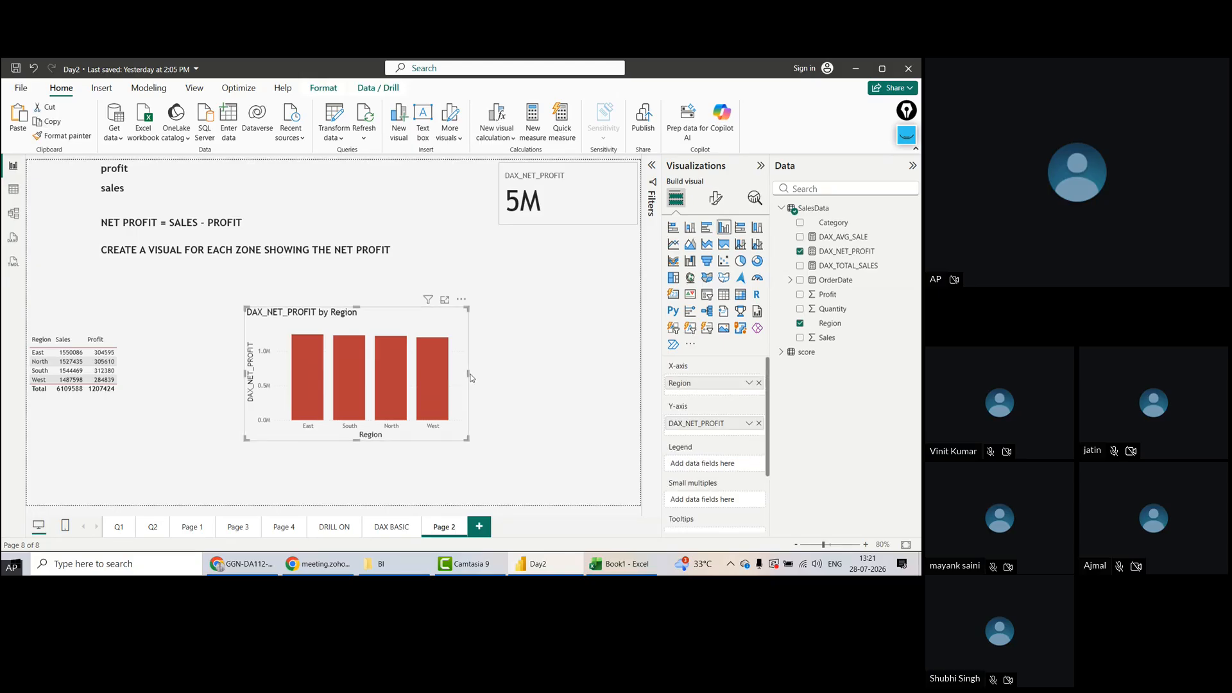
pyautogui.moveTo(469, 373); pyautogui.dragTo(575, 371)
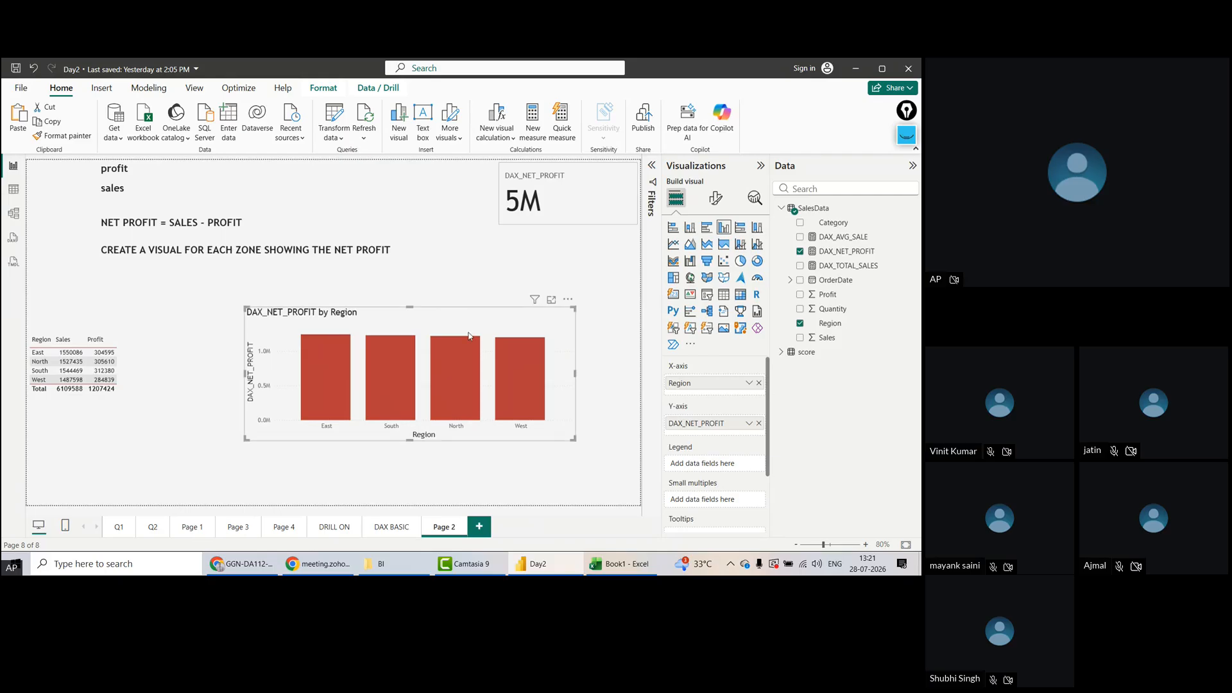
pyautogui.moveTo(462, 326); pyautogui.dragTo(436, 319)
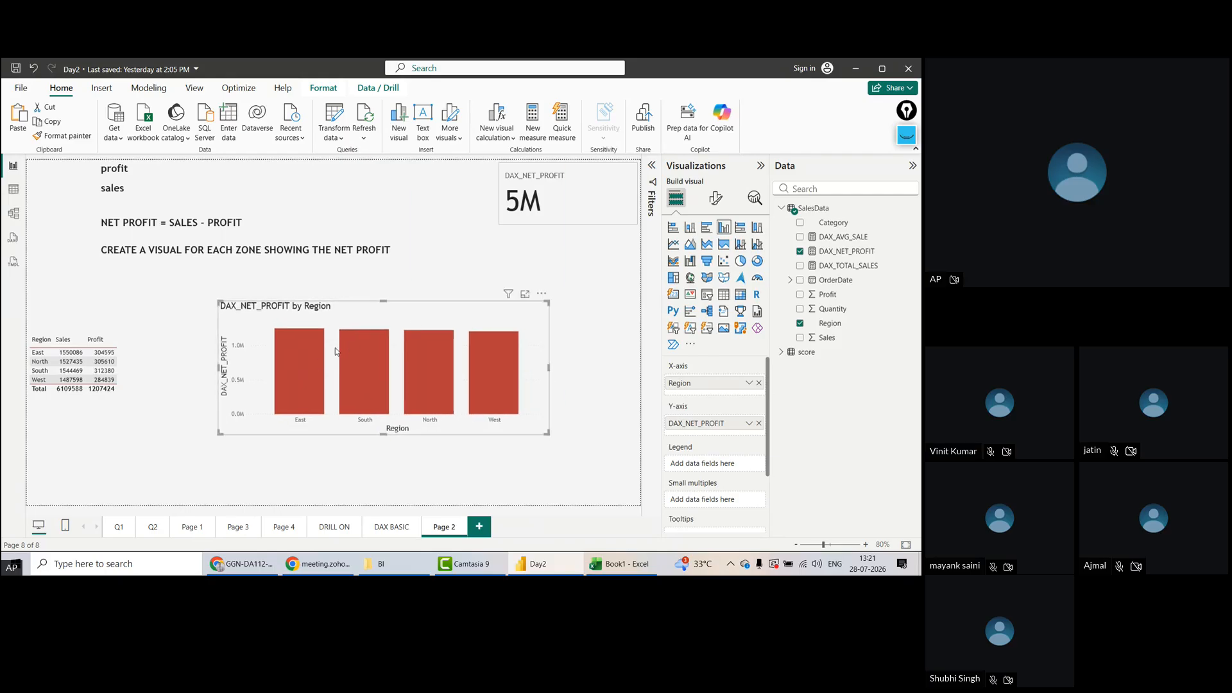
pyautogui.moveTo(367, 382)
pyautogui.moveTo(385, 435); pyautogui.dragTo(385, 449)
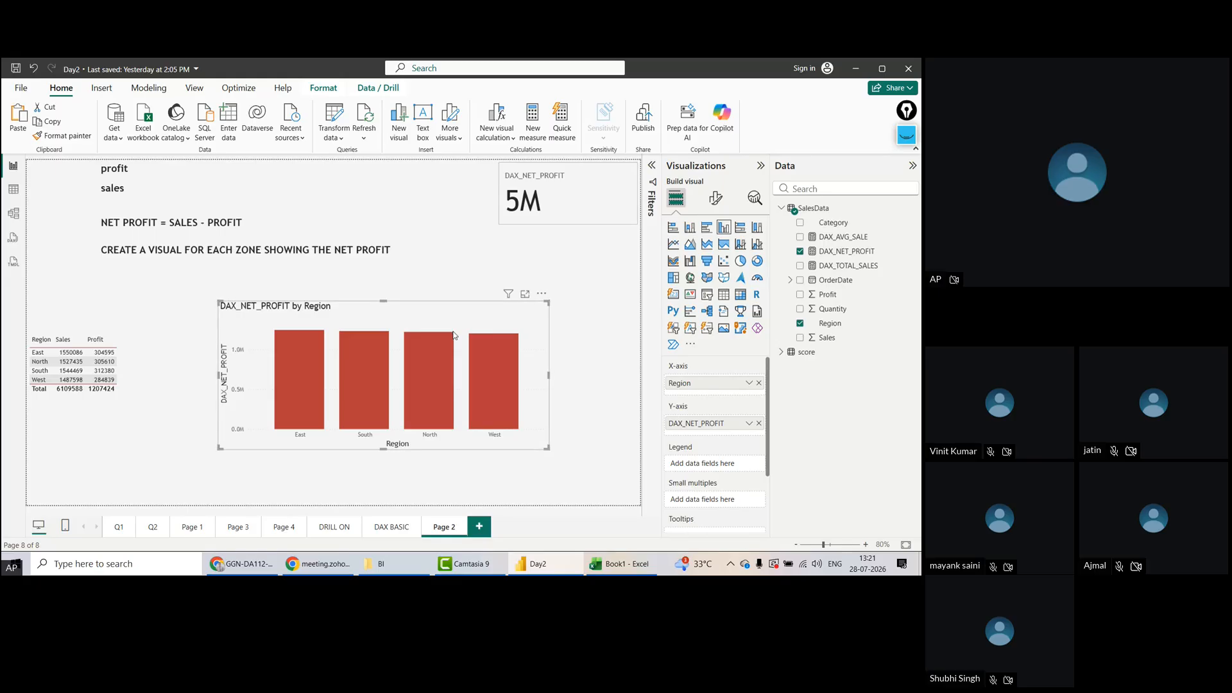
pyautogui.moveTo(454, 322); pyautogui.dragTo(431, 318)
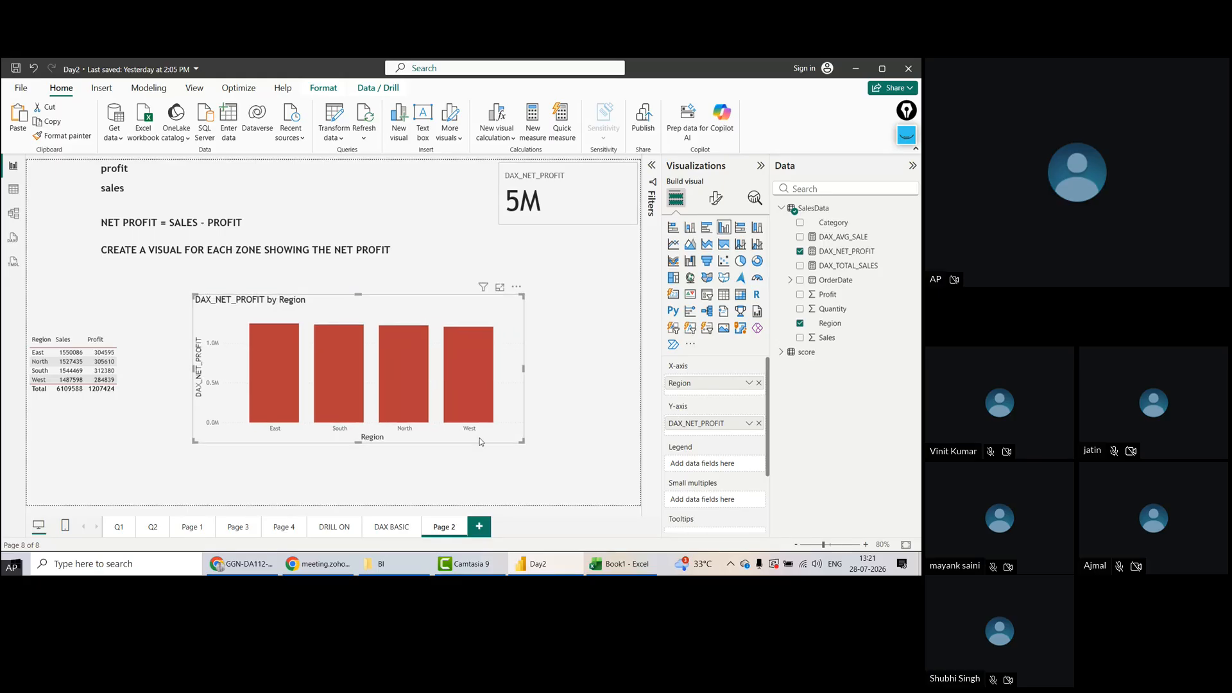
# Add a new report page and insert an empty line chart, moved away from the page corner and reduced in height
pyautogui.click(479, 528)
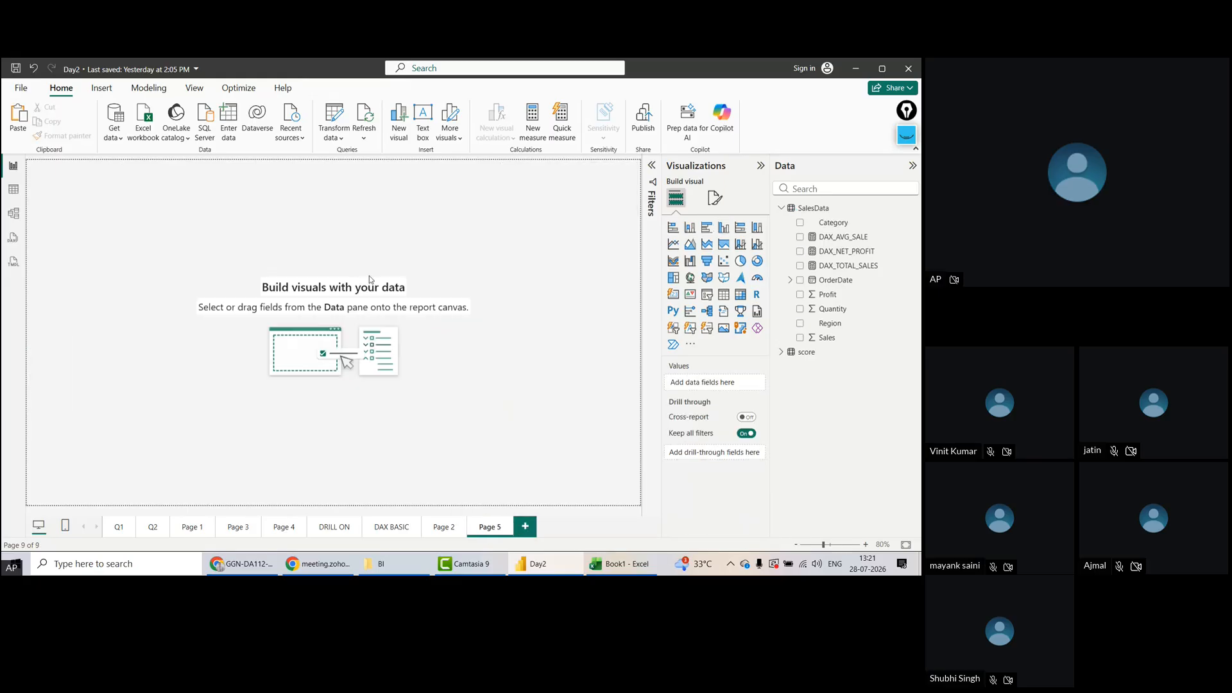
pyautogui.click(673, 246)
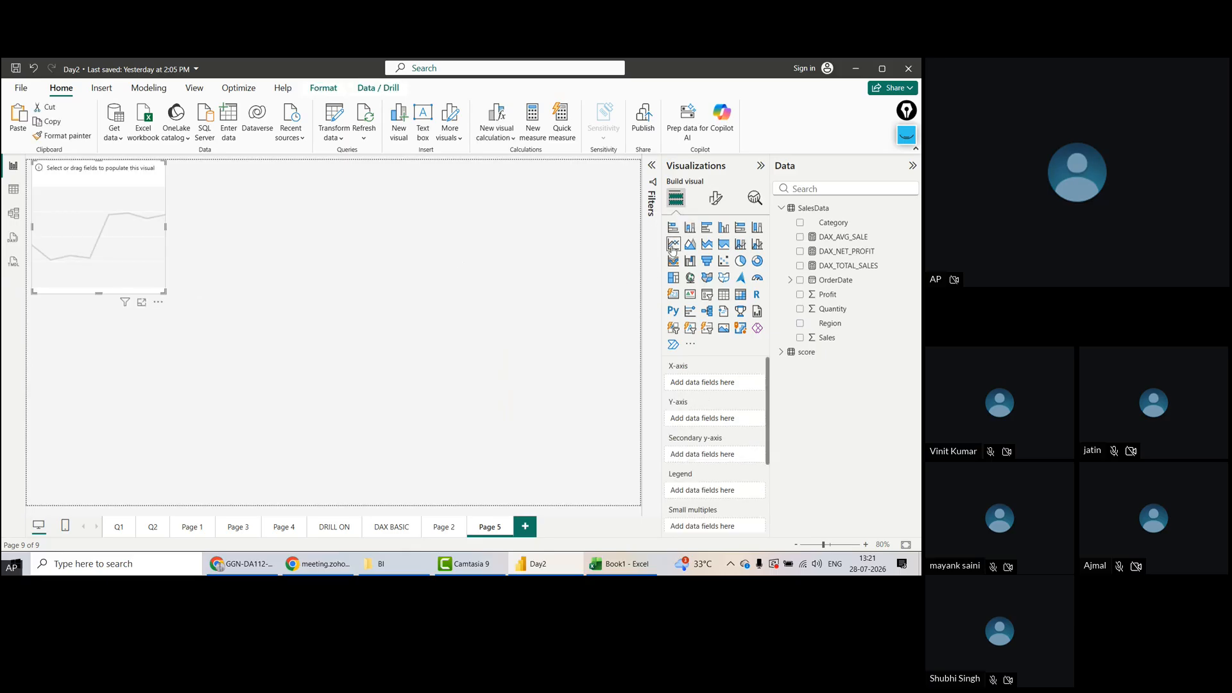
pyautogui.moveTo(87, 243); pyautogui.dragTo(257, 309)
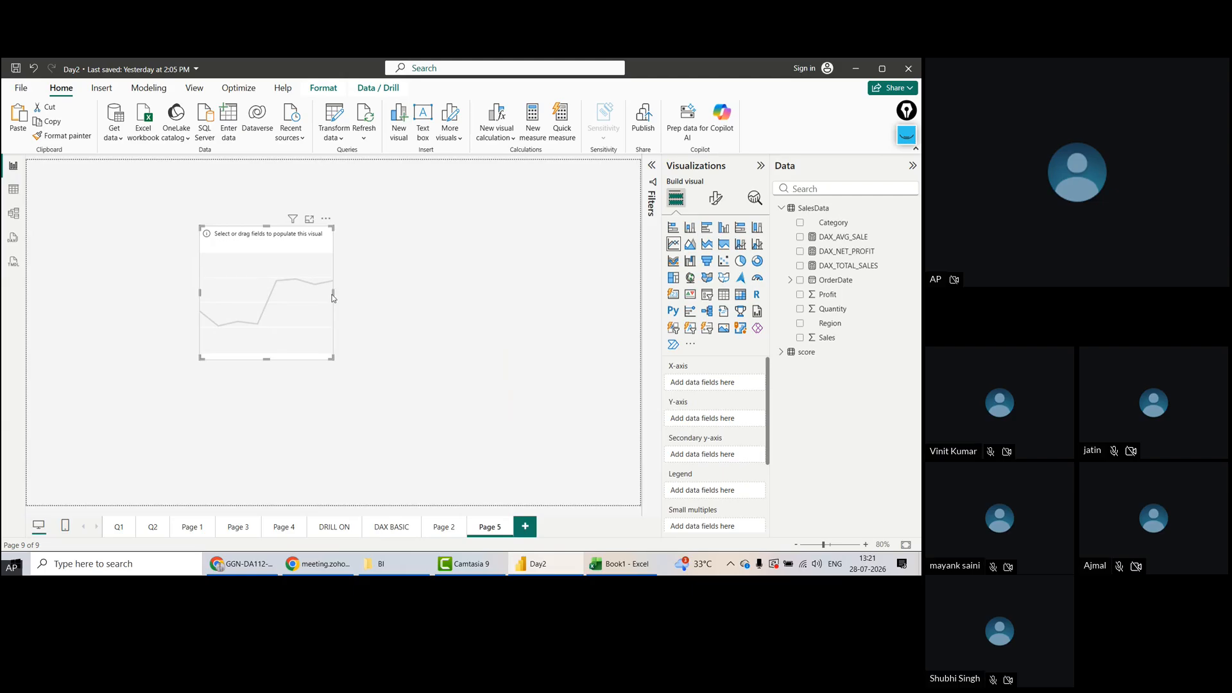
pyautogui.keyDown('ctrl'); pyautogui.scroll(5, 334, 295); pyautogui.keyUp('ctrl')
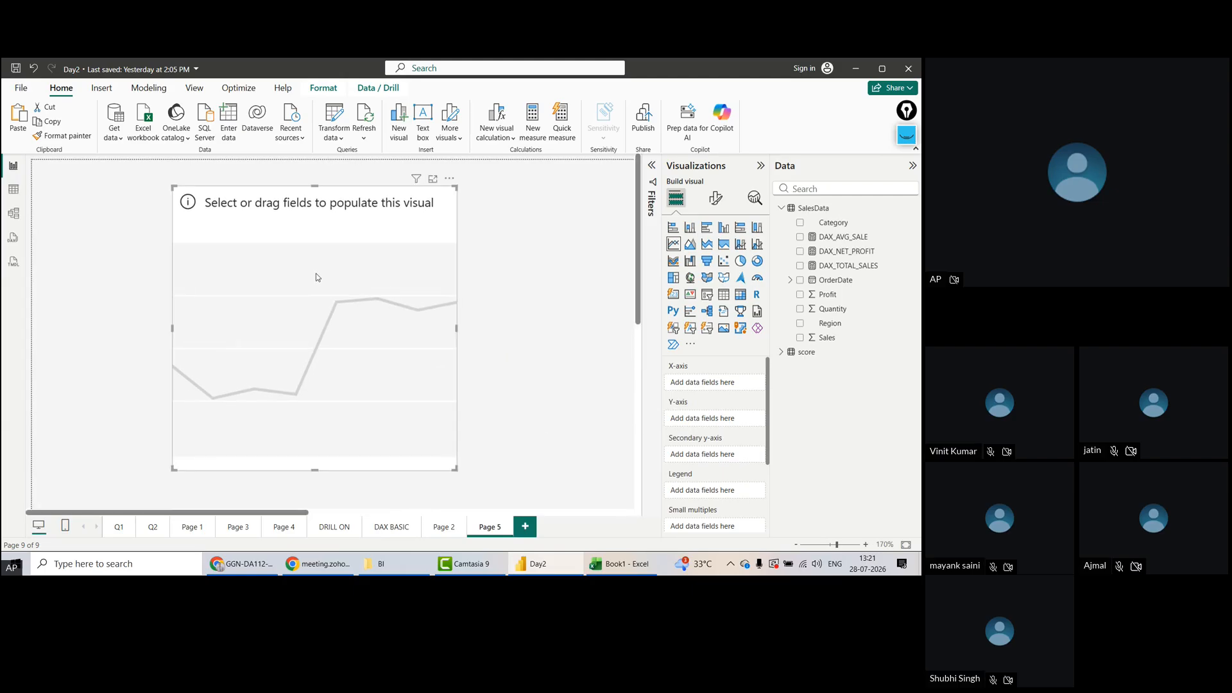
pyautogui.moveTo(315, 465); pyautogui.dragTo(321, 363)
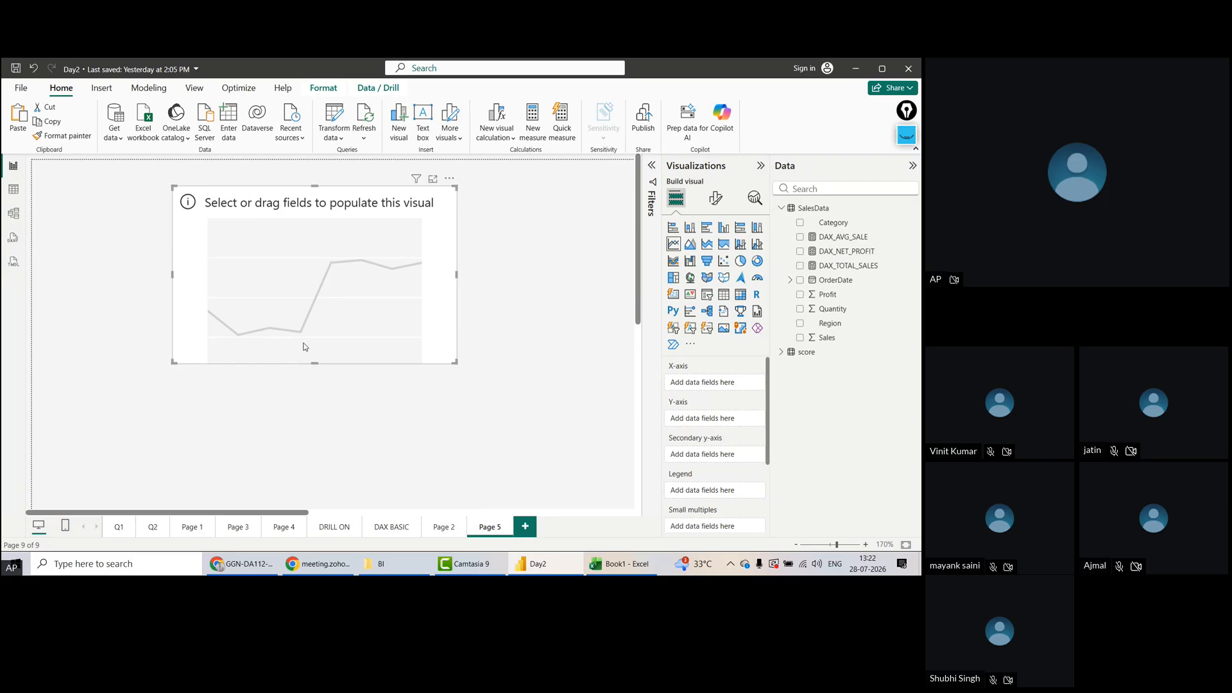
pyautogui.moveTo(422, 326); pyautogui.dragTo(429, 329)
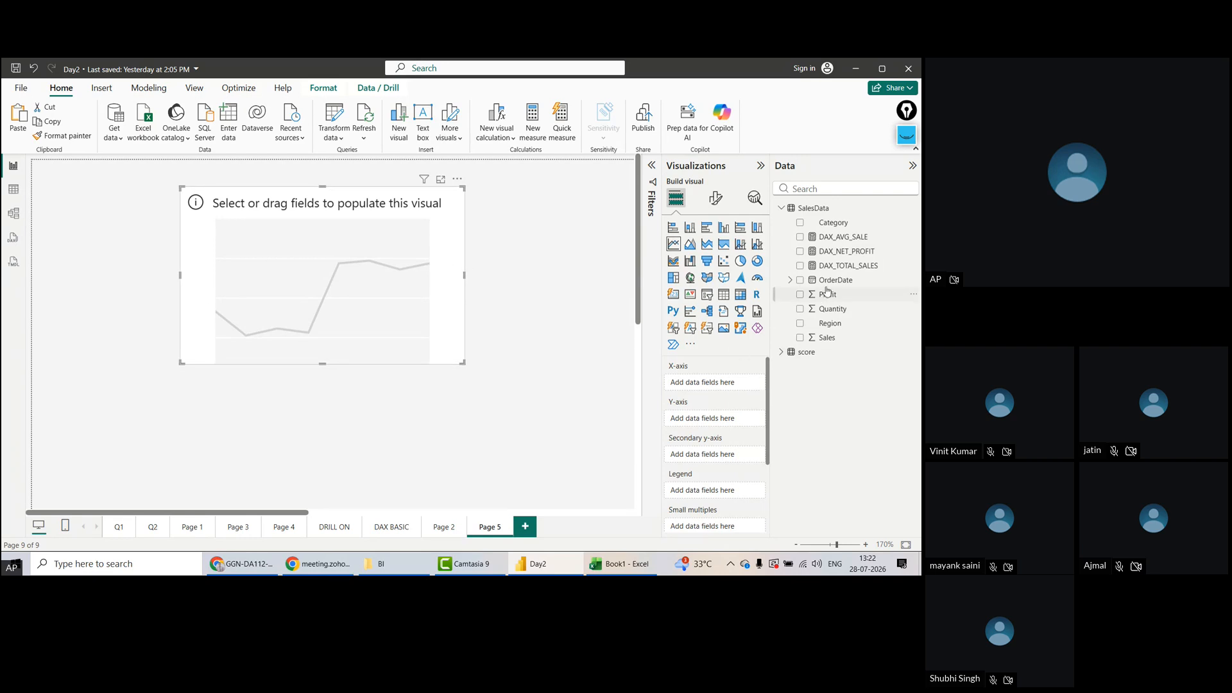
# Plot DAX_NET_PROFIT against OrderDate in the line chart, keeping only the Year level of the date hierarchy
pyautogui.moveTo(840, 289); pyautogui.dragTo(713, 388)
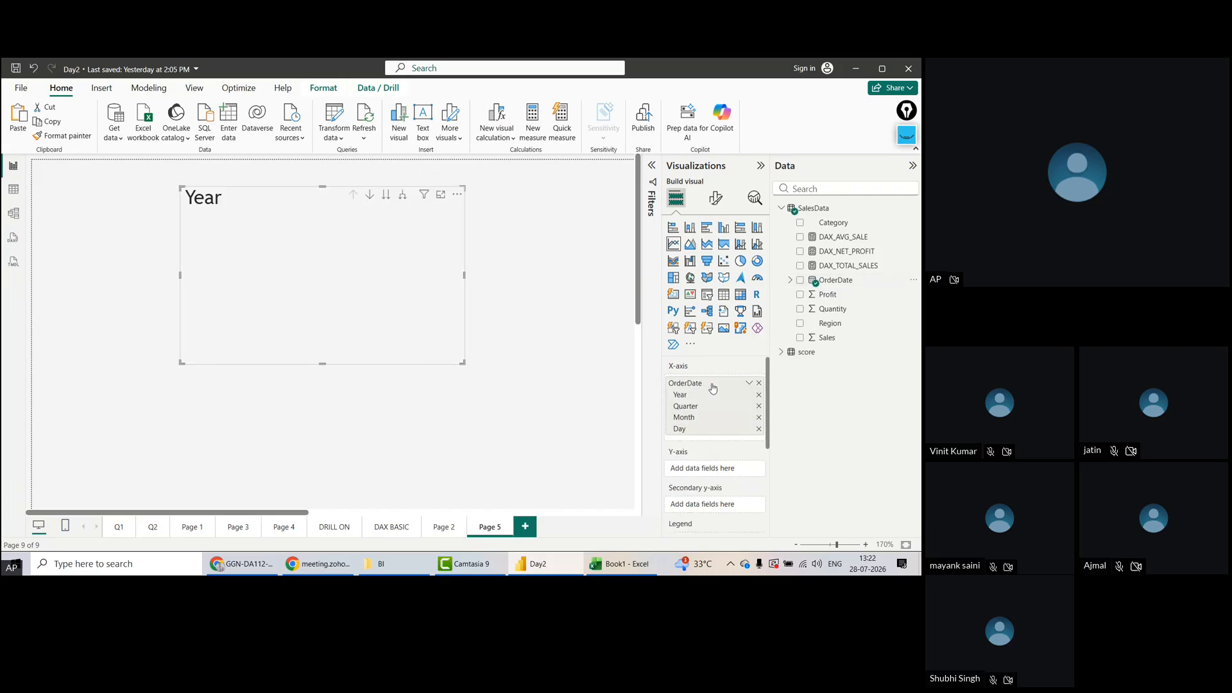
pyautogui.click(759, 406)
pyautogui.click(759, 406)
pyautogui.click(759, 406)
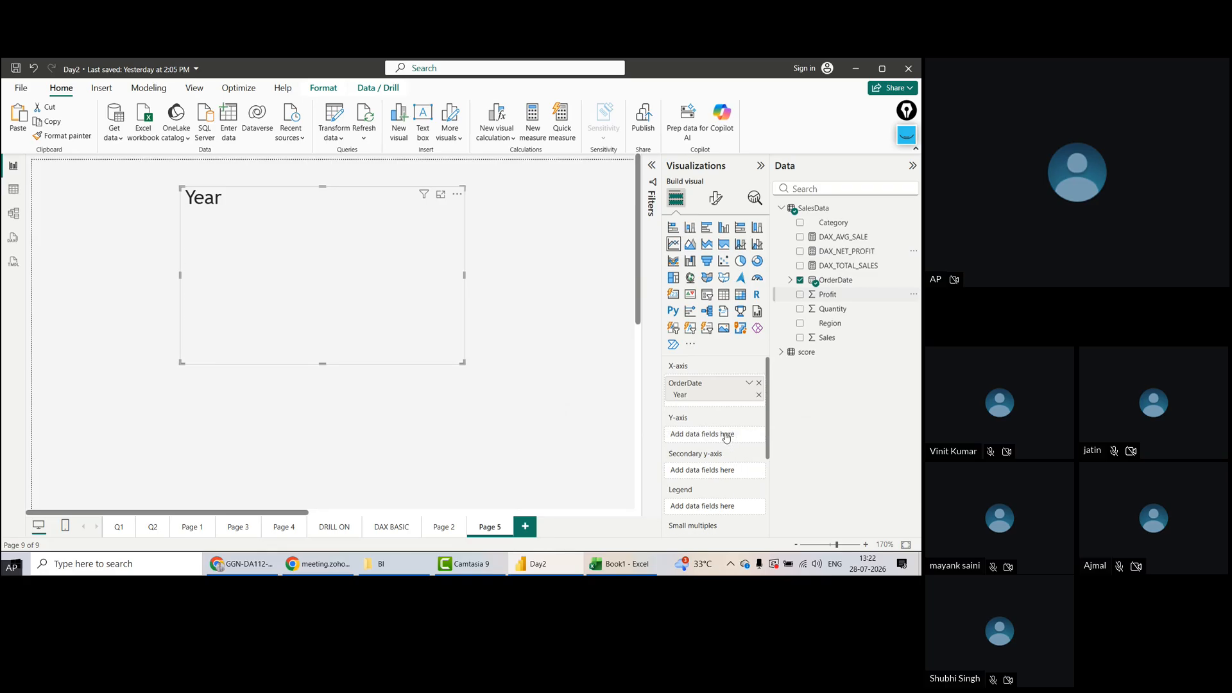
pyautogui.moveTo(726, 437); pyautogui.dragTo(726, 437)
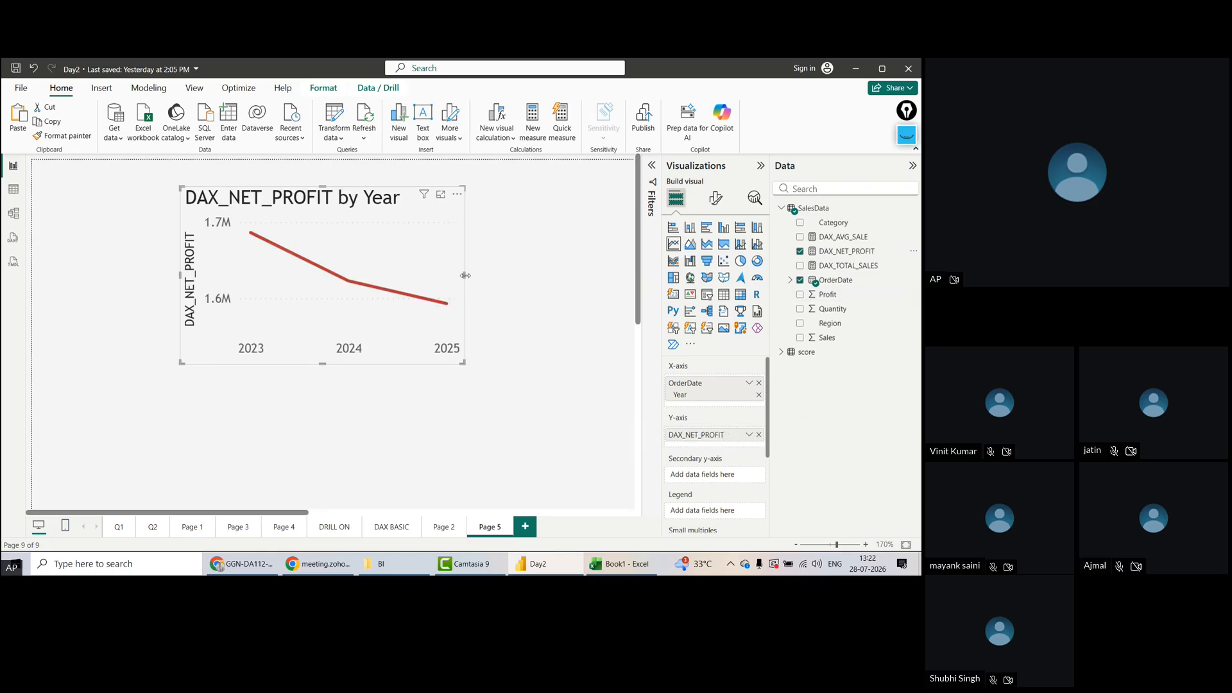
# Move the DAX_NET_PROFIT by Year line chart into the page's upper-left corner and narrow it to leave space beside it
pyautogui.moveTo(466, 279); pyautogui.dragTo(536, 276)
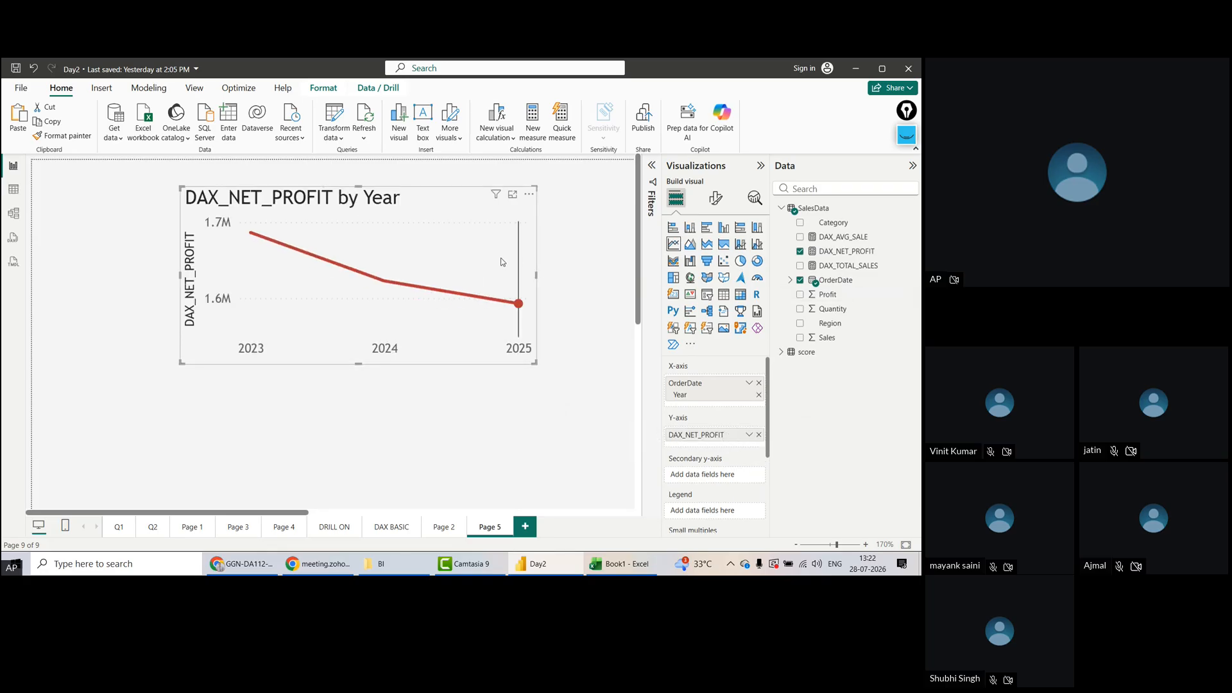
pyautogui.moveTo(465, 209); pyautogui.dragTo(314, 205)
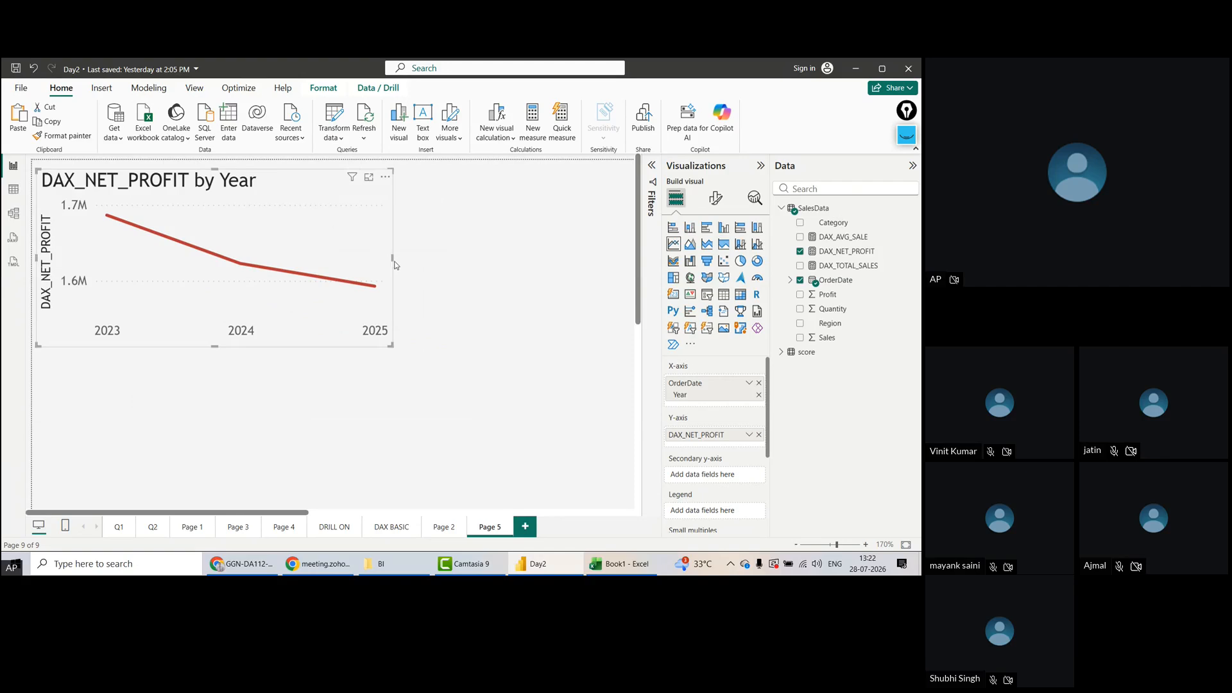
pyautogui.moveTo(392, 256); pyautogui.dragTo(283, 254)
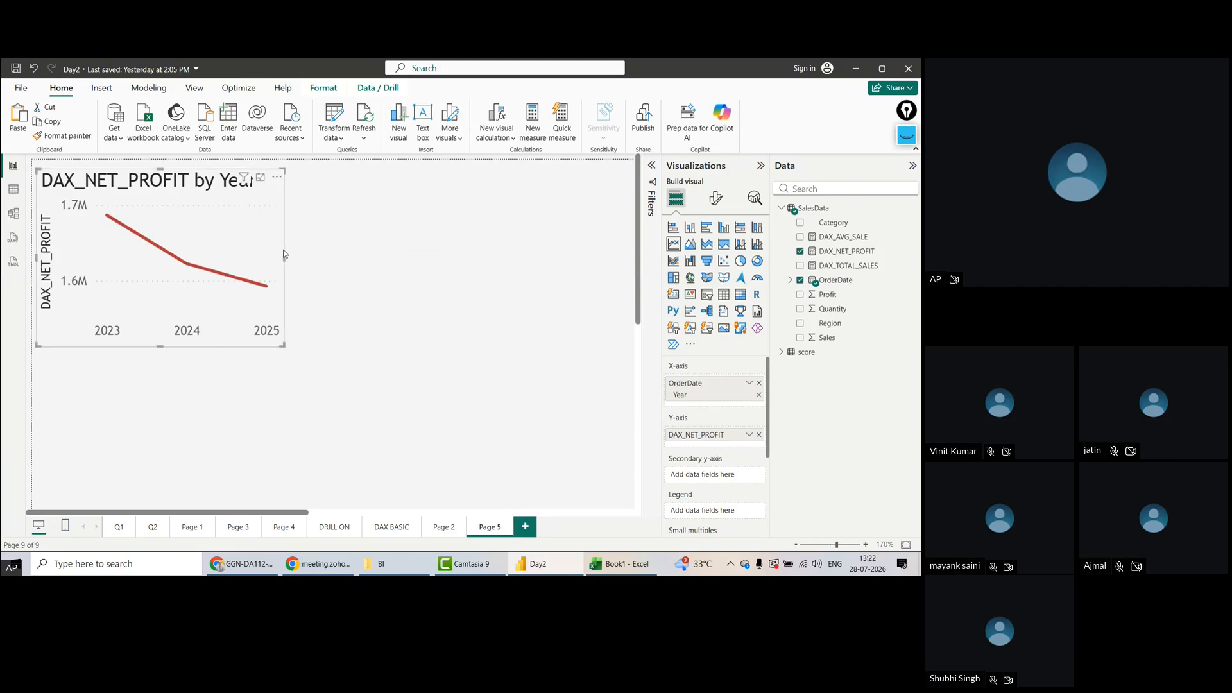
pyautogui.click(408, 222)
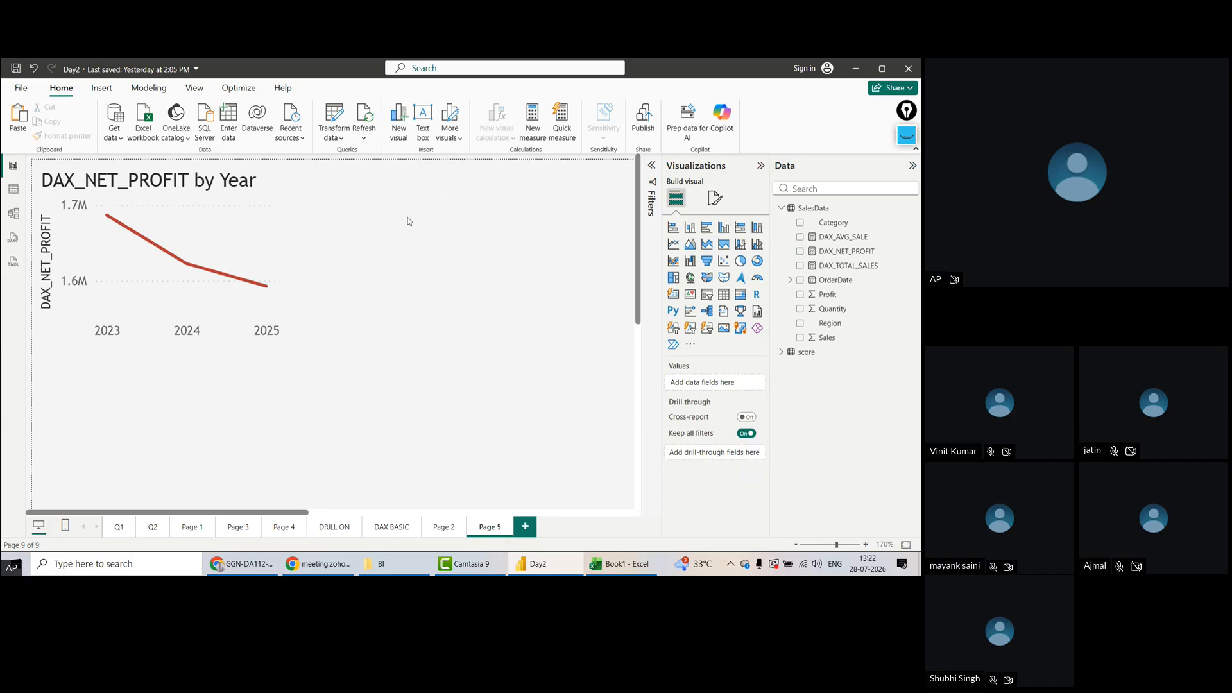
# Place a copy of the yearly line chart beside the original and replace its DAX_NET_PROFIT value with Profit
pyautogui.hotkey('ctrl', 'v')
pyautogui.moveTo(268, 211); pyautogui.dragTo(582, 209)
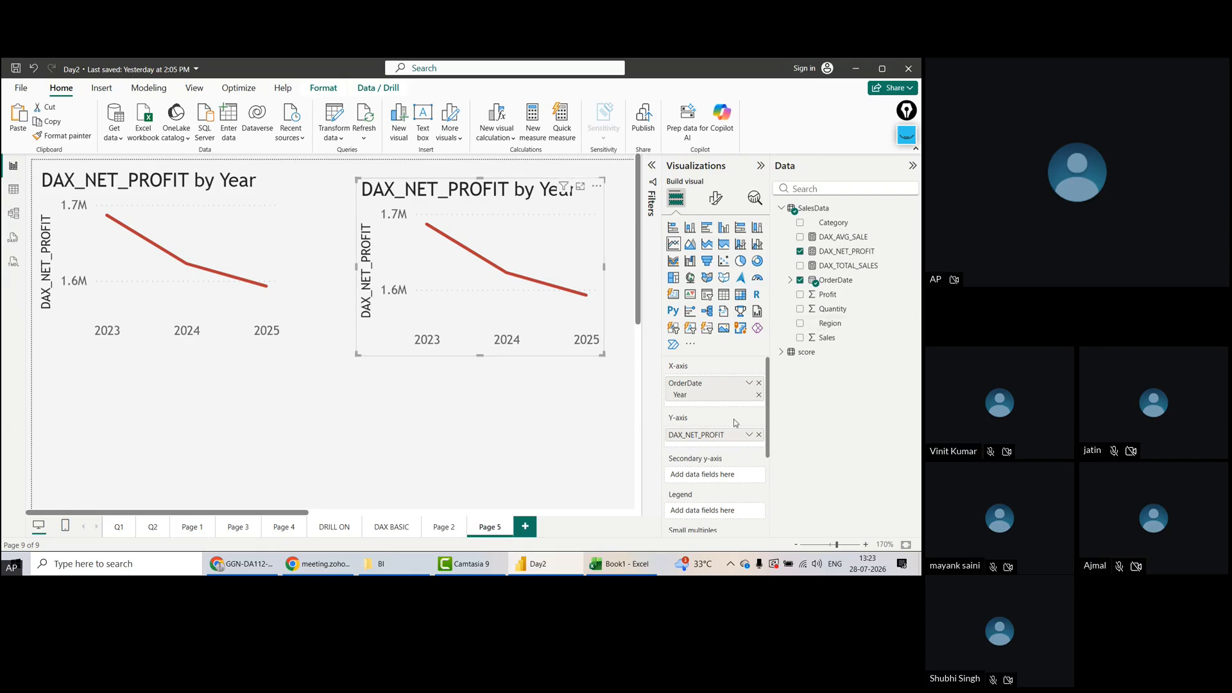
pyautogui.click(759, 434)
pyautogui.moveTo(834, 301); pyautogui.dragTo(700, 436)
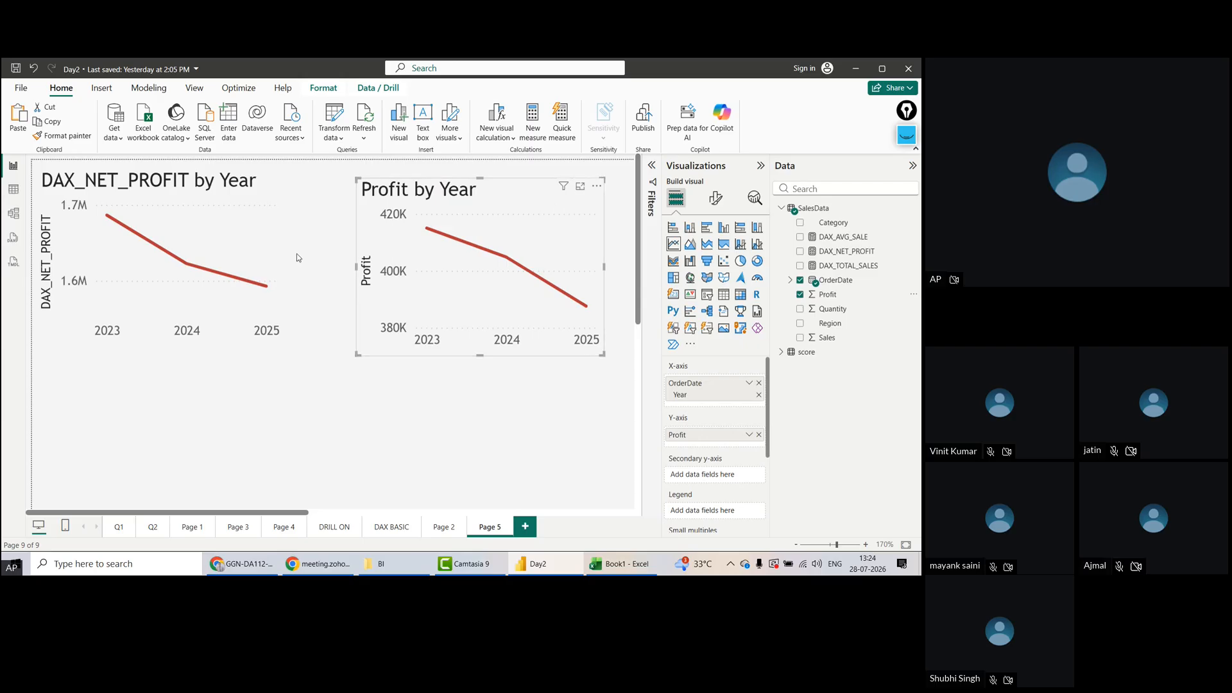
# Widen the DAX_NET_PROFIT by Year chart slightly and move both line charts down to free the top of the page
pyautogui.click(272, 222)
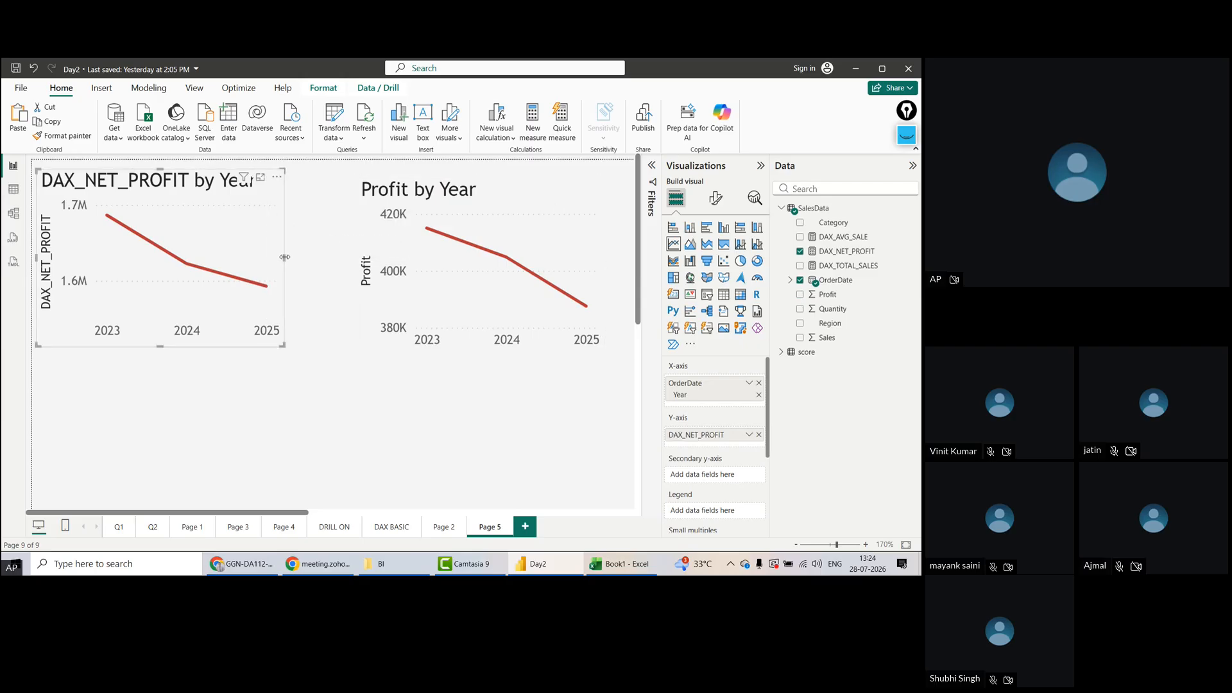
pyautogui.moveTo(284, 257); pyautogui.dragTo(320, 256)
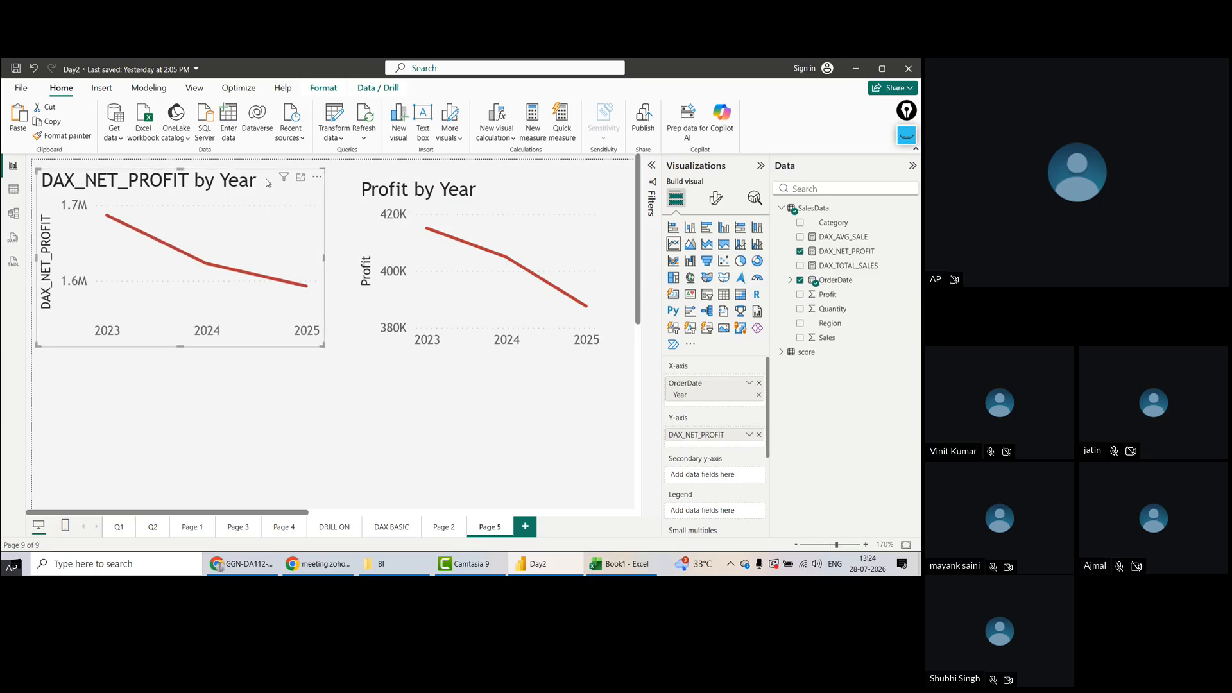
pyautogui.moveTo(259, 179); pyautogui.dragTo(256, 264)
pyautogui.moveTo(540, 198); pyautogui.dragTo(561, 282)
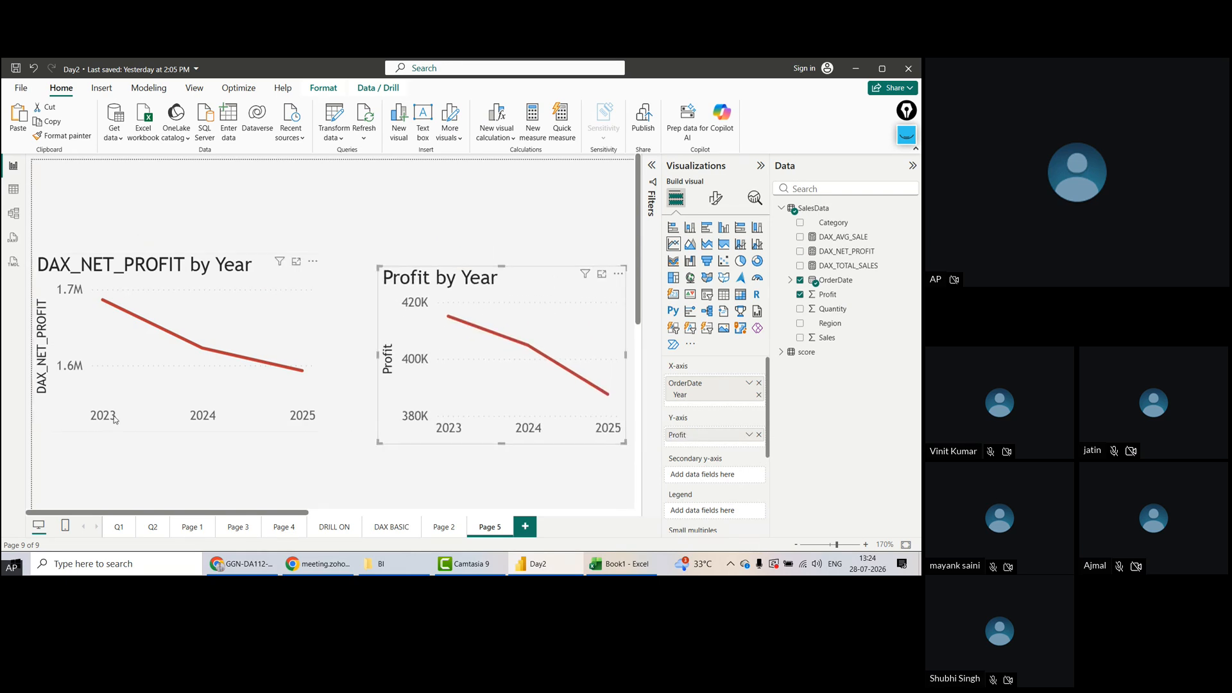
pyautogui.moveTo(199, 356)
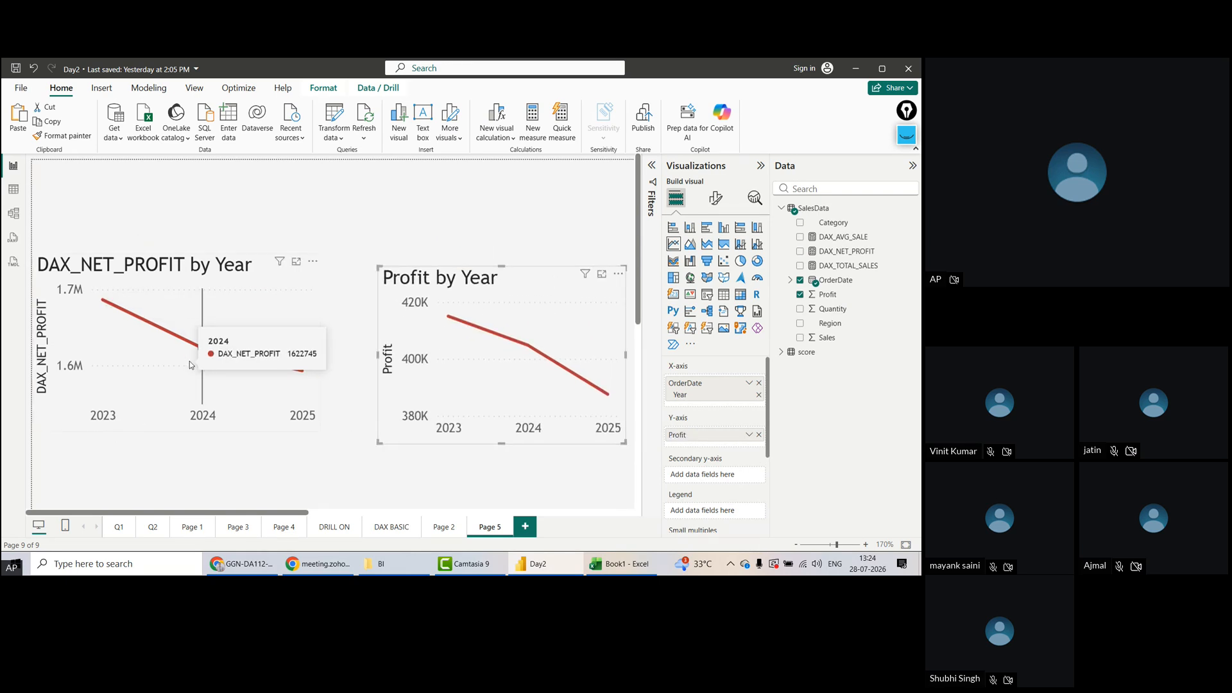
pyautogui.moveTo(304, 380)
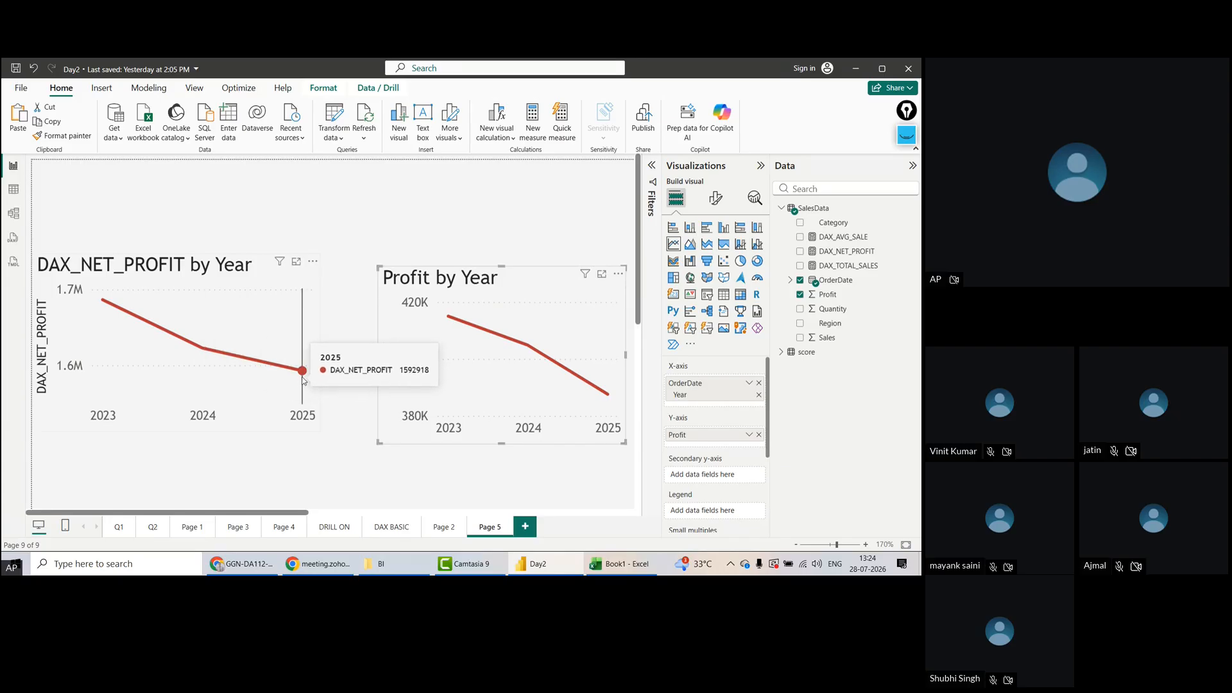
pyautogui.moveTo(156, 351)
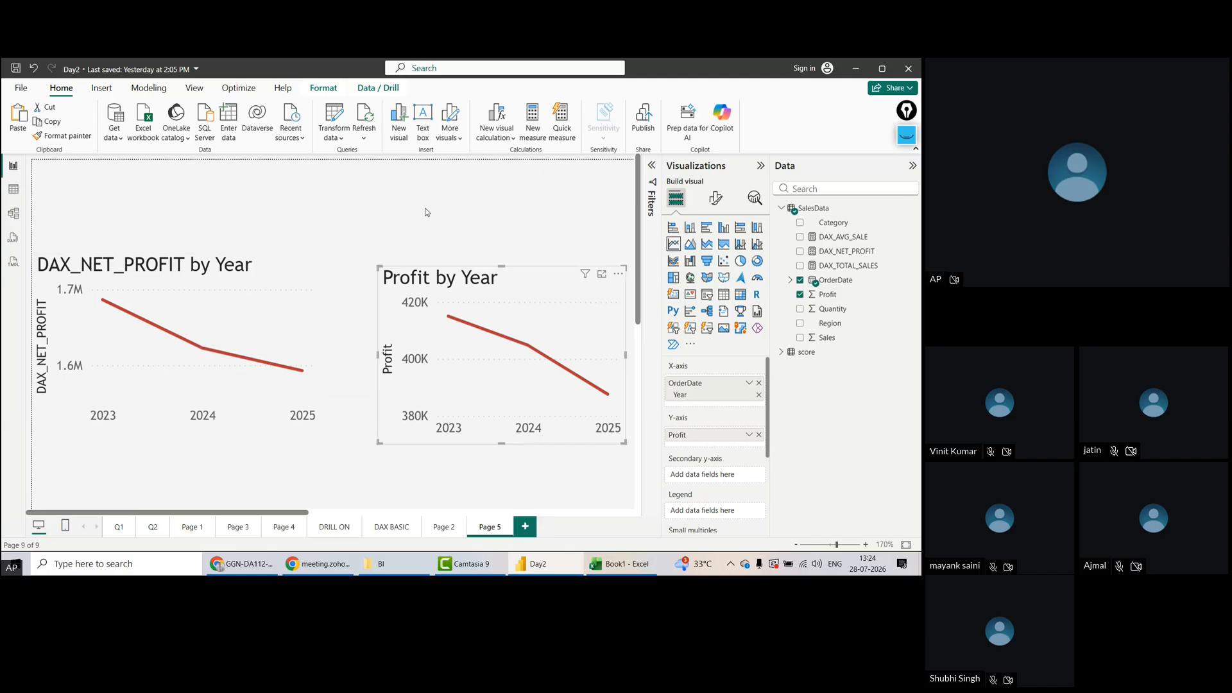
pyautogui.click(464, 202)
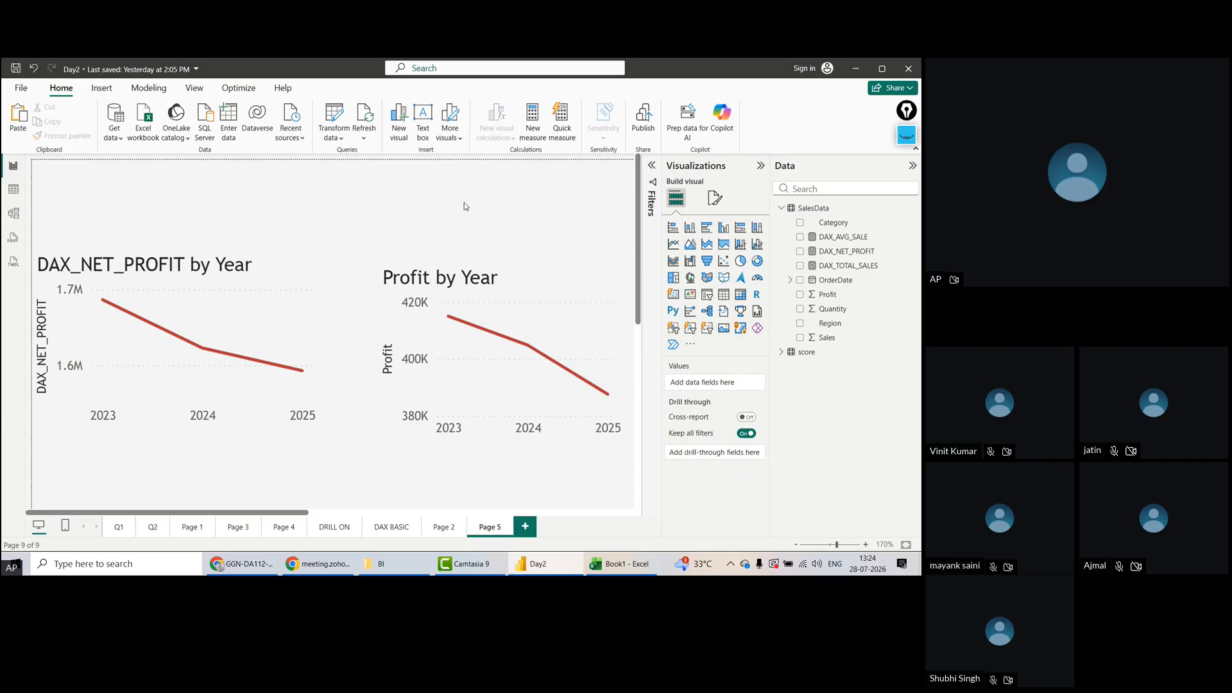
# Rename the new report page to DAX ANALYSIS
pyautogui.doubleClick(488, 527)
pyautogui.press('BackSpace')
pyautogui.press('BackSpace')
pyautogui.write('DAX ANALYSIS')
pyautogui.press('Return')
# Review the net profit exercise on Page 2 and return to the DAX ANALYSIS page
pyautogui.click(443, 527)
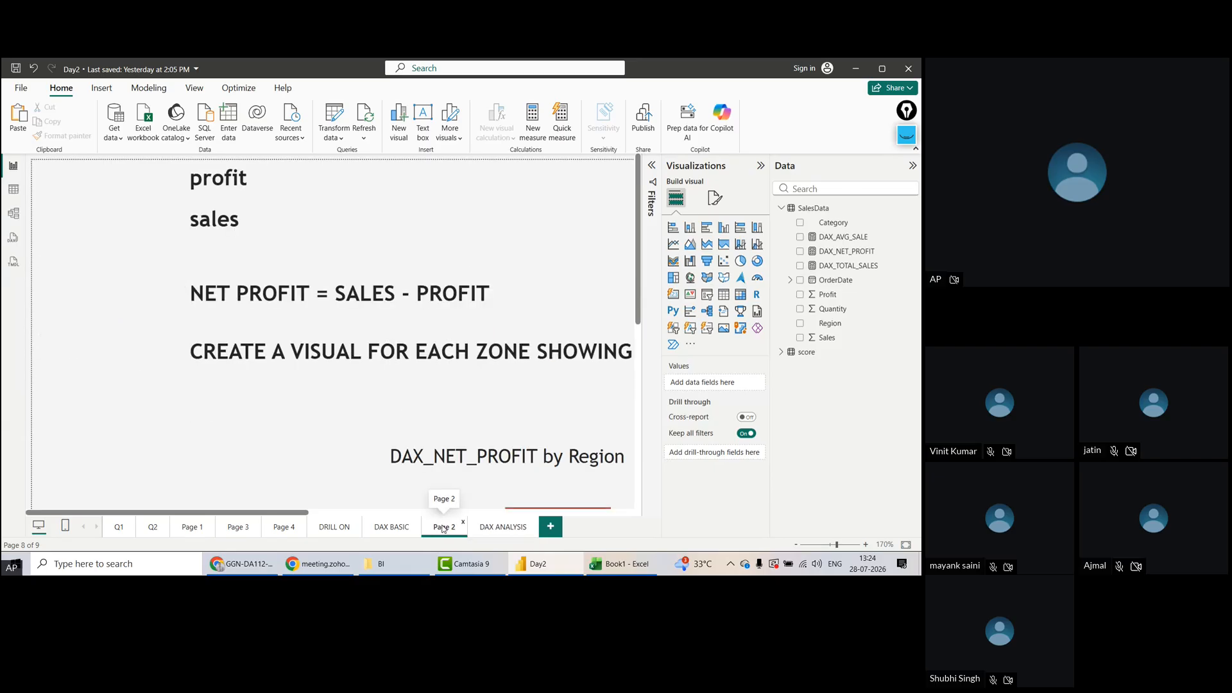
pyautogui.scroll(-5, 496, 205)
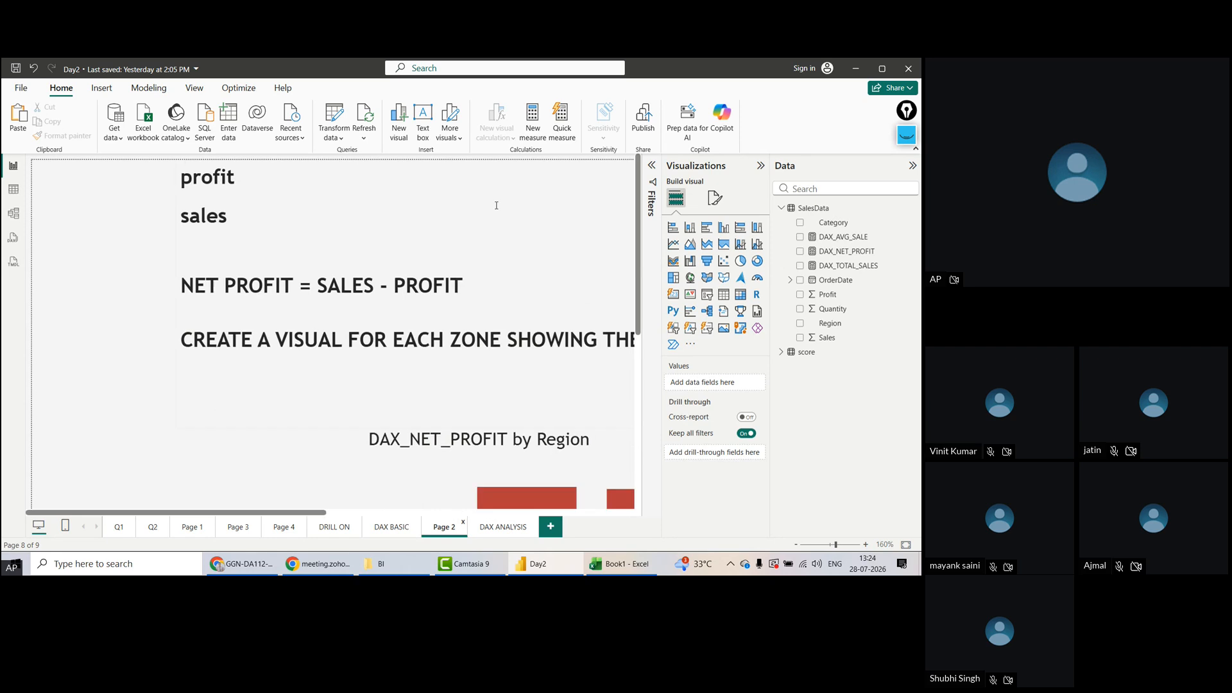
pyautogui.scroll(5, 496, 205)
pyautogui.scroll(-2, 496, 206)
pyautogui.scroll(3, 495, 206)
pyautogui.click(504, 527)
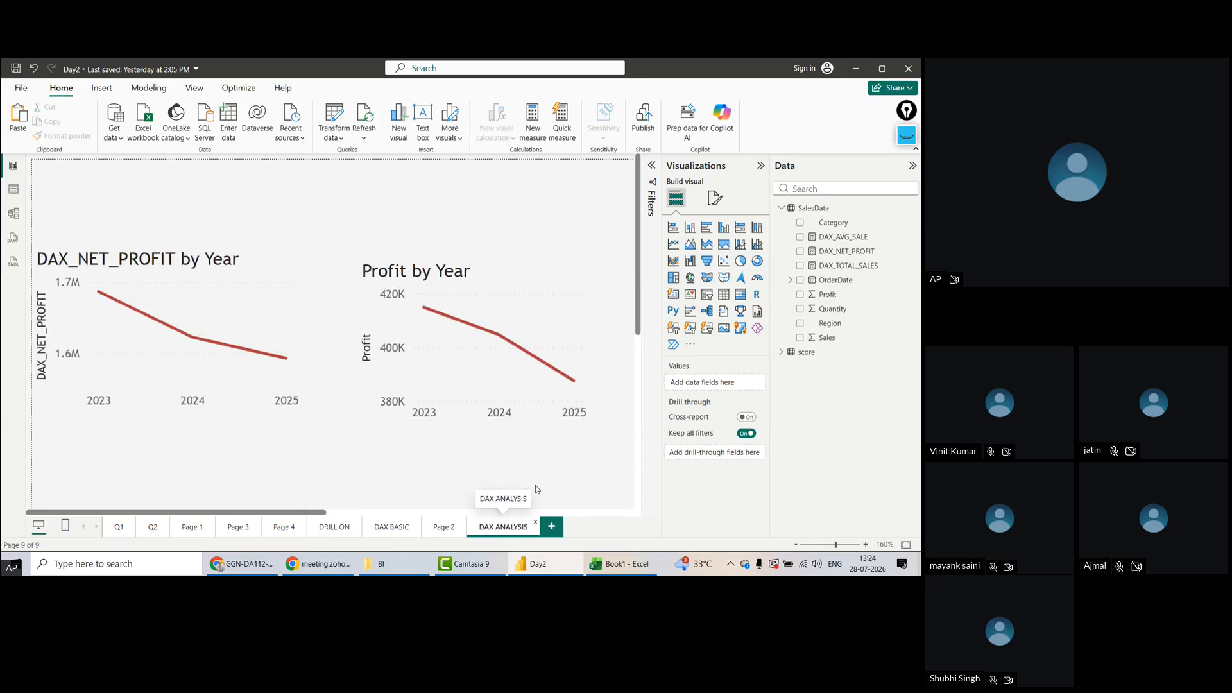
# Add a new report page with a text box, shorten the box and shift it slightly right and down
pyautogui.click(550, 528)
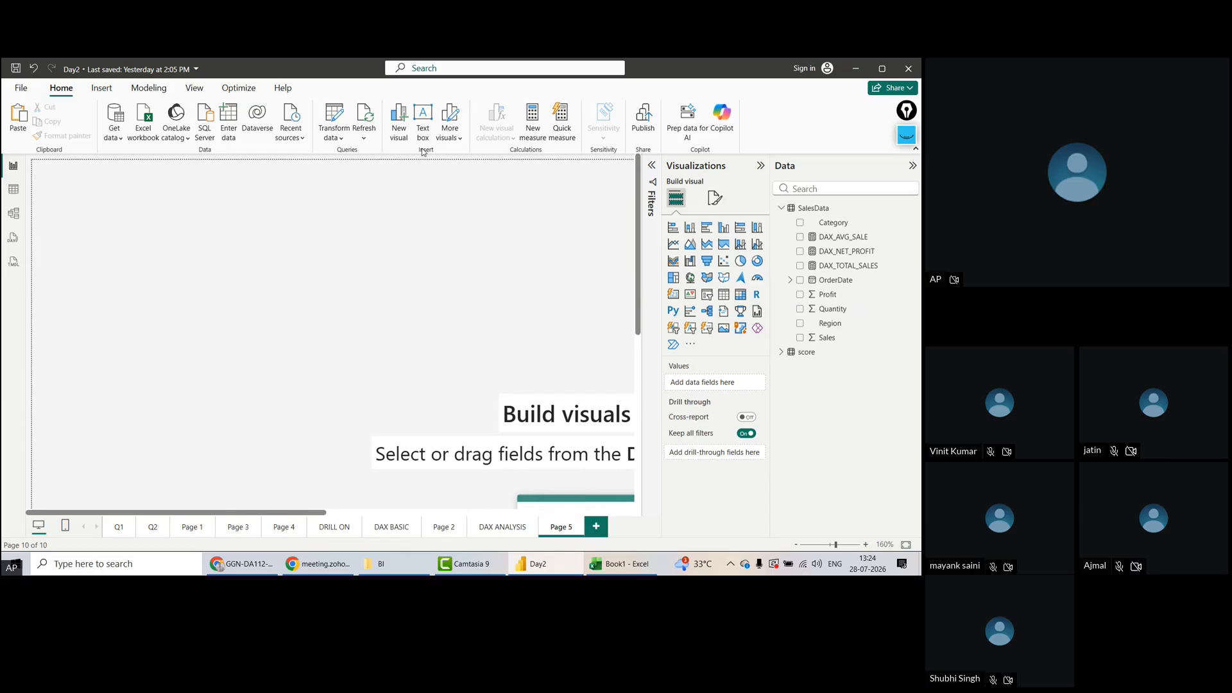
pyautogui.click(423, 129)
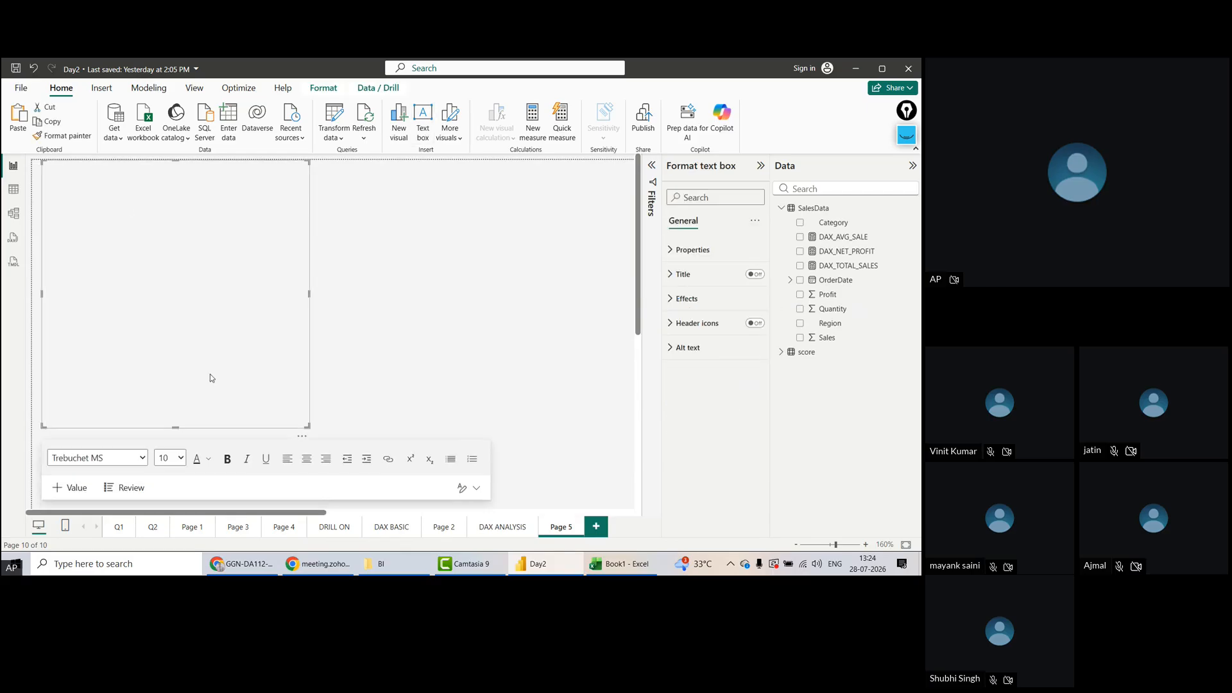
pyautogui.moveTo(177, 427); pyautogui.dragTo(180, 352)
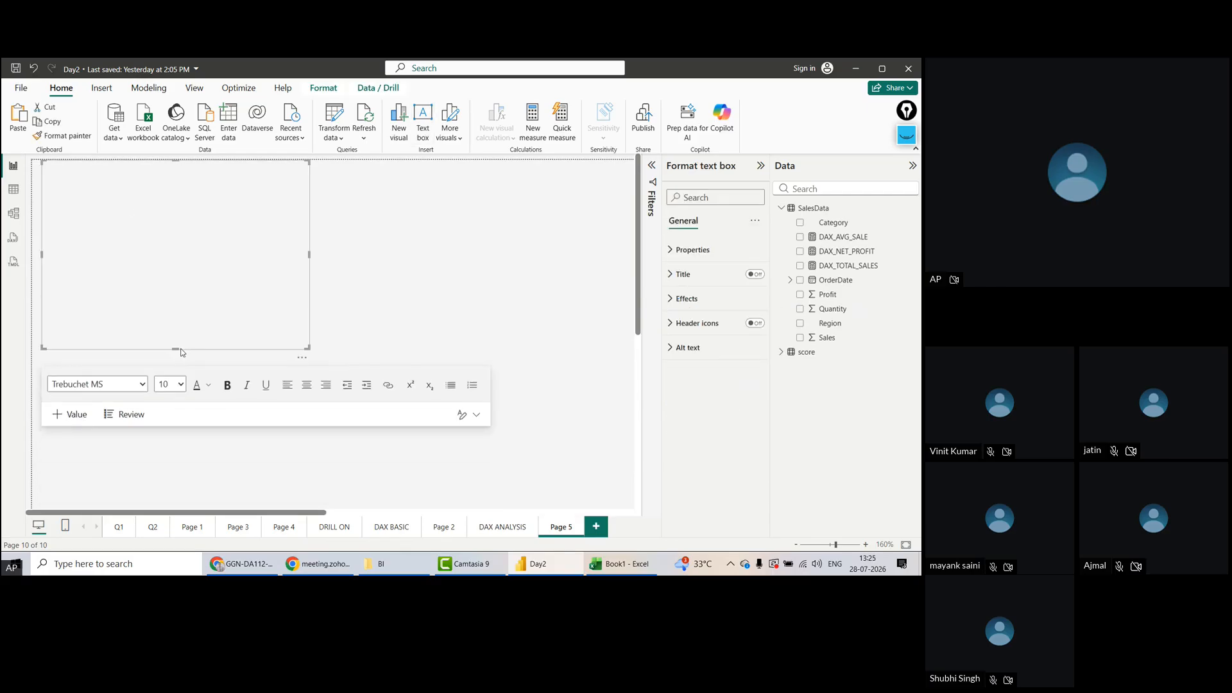
pyautogui.moveTo(300, 361); pyautogui.dragTo(356, 387)
# Enter TOTAL QUANTITY, TOTAL PROFIT and TOTAL SALES on separate lines in the text box
pyautogui.click(181, 206)
pyautogui.write('TOTAL ')
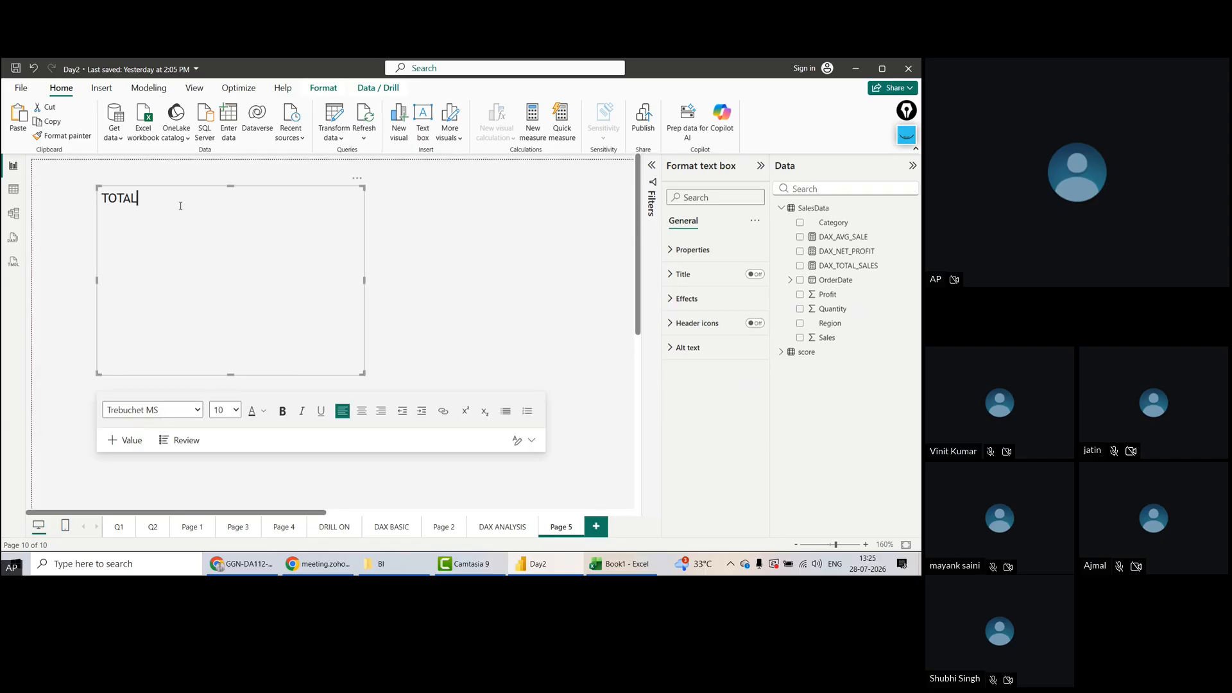
pyautogui.write('AU')
pyautogui.press('BackSpace')
pyautogui.press('BackSpace')
pyautogui.write('QUANTITY')
pyautogui.press('Return')
pyautogui.write('TOTL')
pyautogui.press('BackSpace')
pyautogui.write('AL PROFIT')
pyautogui.press('Return')
pyautogui.write('TOTAL')
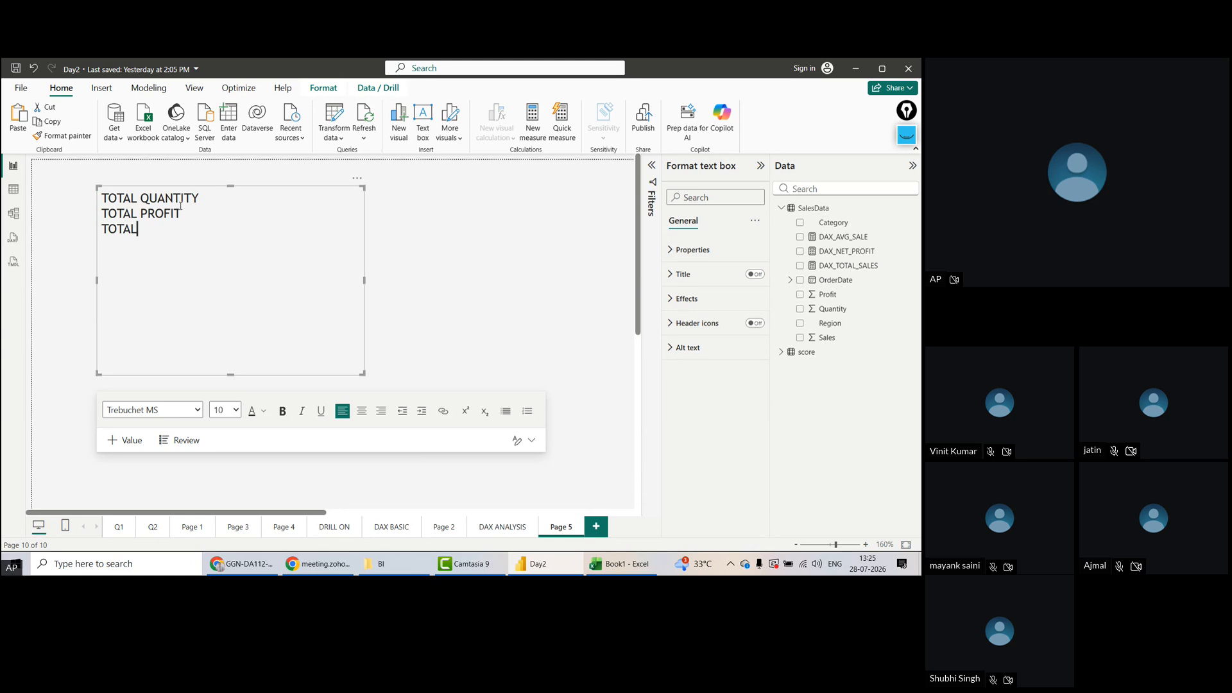
pyautogui.write(' SALES')
# Insert the heading CARD VISUAL on its own line above the list of totals
pyautogui.press('Home')
pyautogui.press('Up')
pyautogui.press('Up')
pyautogui.press('Return')
pyautogui.press('Up')
pyautogui.write('CAR')
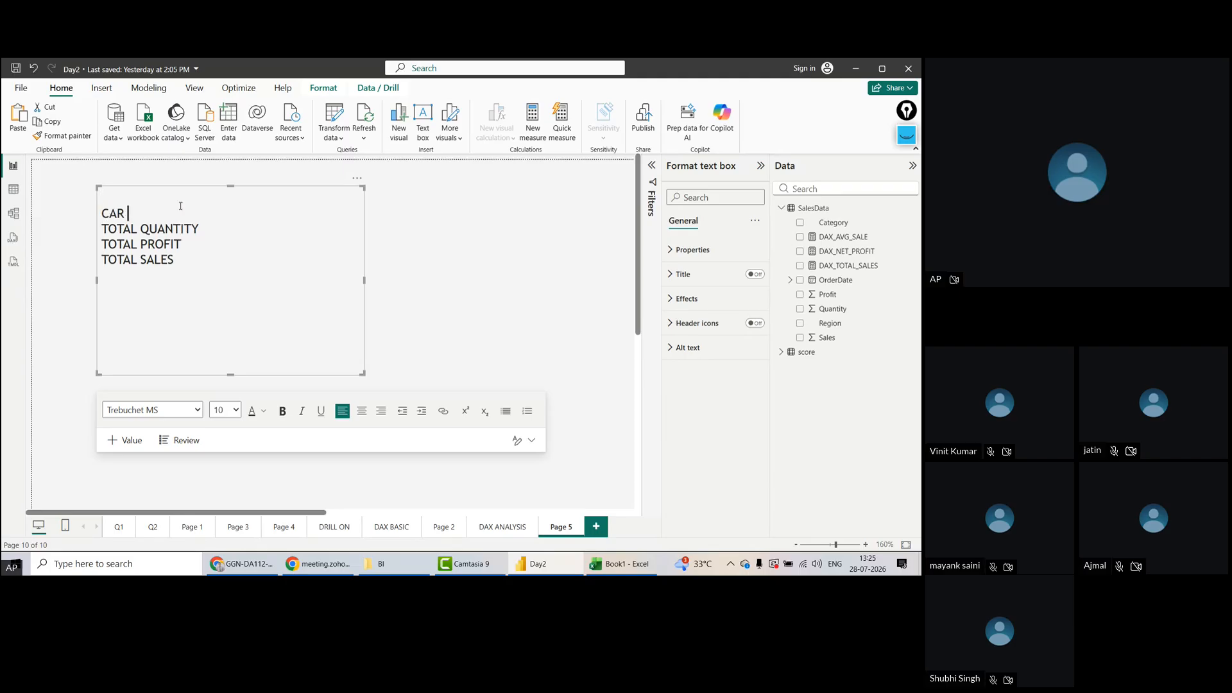
pyautogui.write('D VISUAL')
# Add a second CARD VISUAL heading below TOTAL SALES, separated by a blank line
pyautogui.press('Down')
pyautogui.press('Down')
pyautogui.press('Down')
pyautogui.press('Return')
pyautogui.press('Return')
pyautogui.write('AVG')
pyautogui.press('BackSpace')
pyautogui.press('BackSpace')
pyautogui.press('BackSpace')
pyautogui.write('CARD VISUAL')
pyautogui.press('Return')
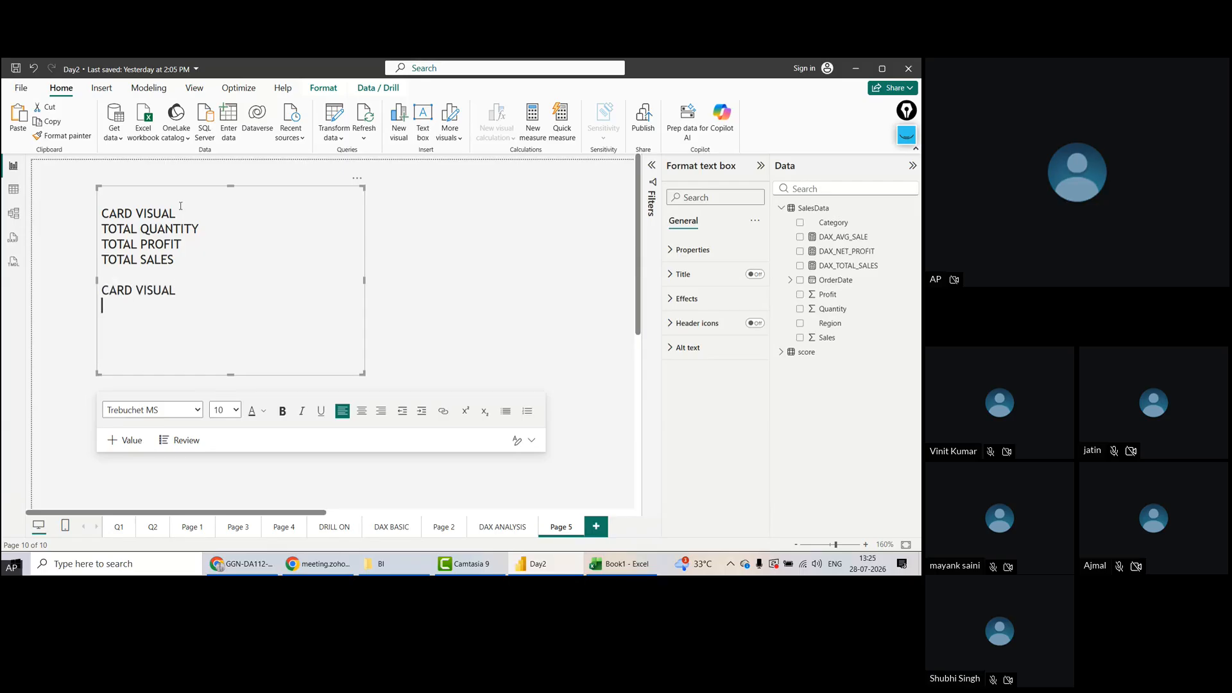
# List AVG QUANTITY, AVG PROFIT and AVG SALES on separate lines under the second CARD VISUAL heading
pyautogui.write('AVG QUANTITY')
pyautogui.press('Return')
pyautogui.write('AVG PROFIT')
pyautogui.press('Return')
pyautogui.write('AV')
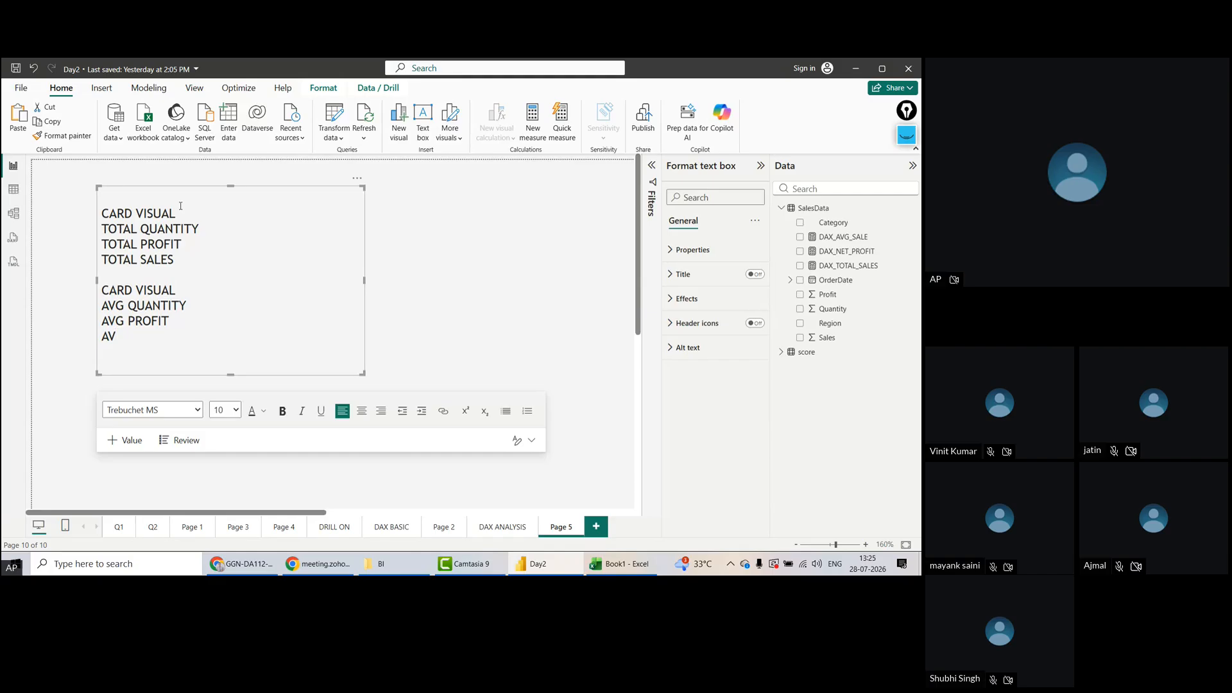
pyautogui.write('G SALES')
# Append (1 DECIMAL) to the second CARD VISUAL heading
pyautogui.press('Up')
pyautogui.press('Up')
pyautogui.press('Up')
pyautogui.press('End')
pyautogui.write('(1 DECIMAL)')
pyautogui.press('Right')
pyautogui.press('Right')
# Move the text box near the page's left edge and add the task CREATE A VISUAL CATEGORY WISE USING THE DAX - TOTAL SALES below the averages
pyautogui.moveTo(358, 188); pyautogui.dragTo(307, 186)
pyautogui.click(186, 354)
pyautogui.press('Return')
pyautogui.press('Return')
pyautogui.press('Return')
pyautogui.write('CR')
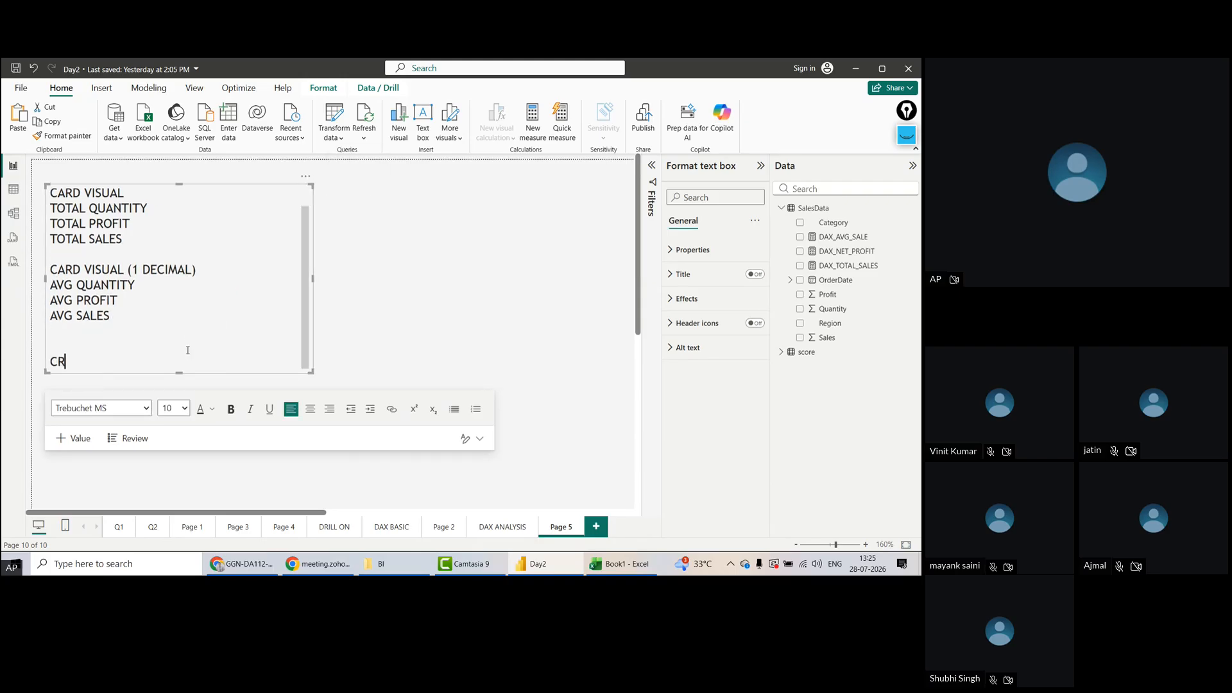
pyautogui.write('EATE A VISUAL CATEGO')
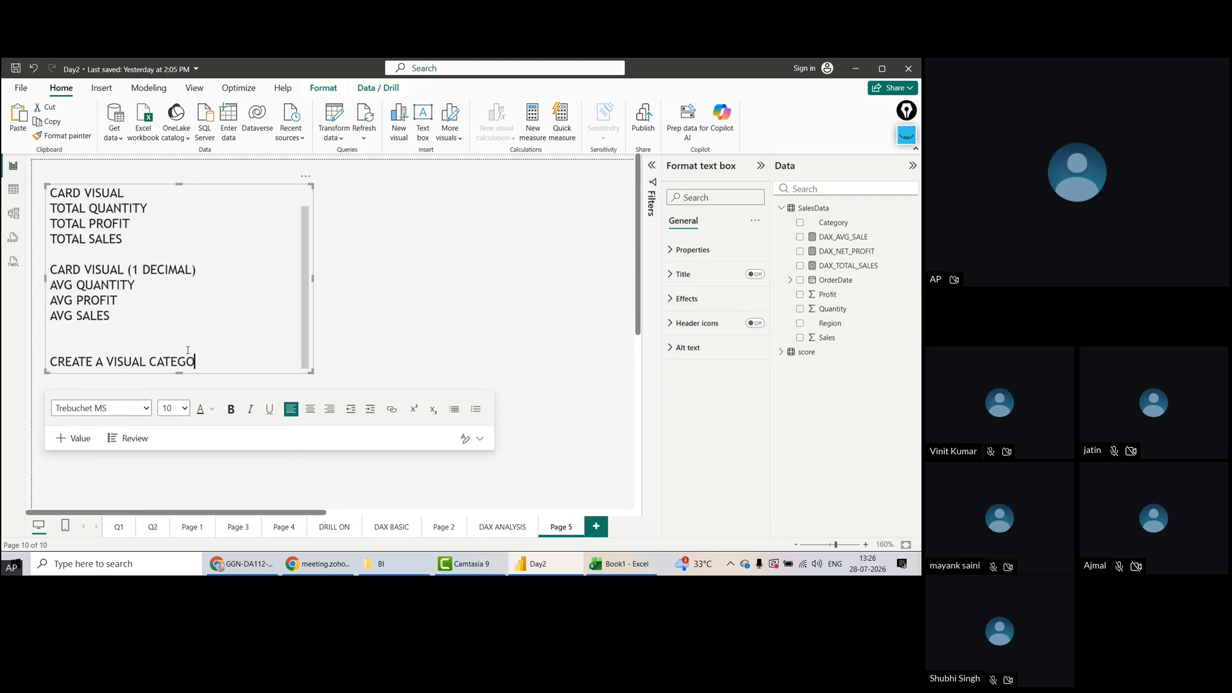
pyautogui.write('RY WISE USING THE DAX - TOTAL SALES')
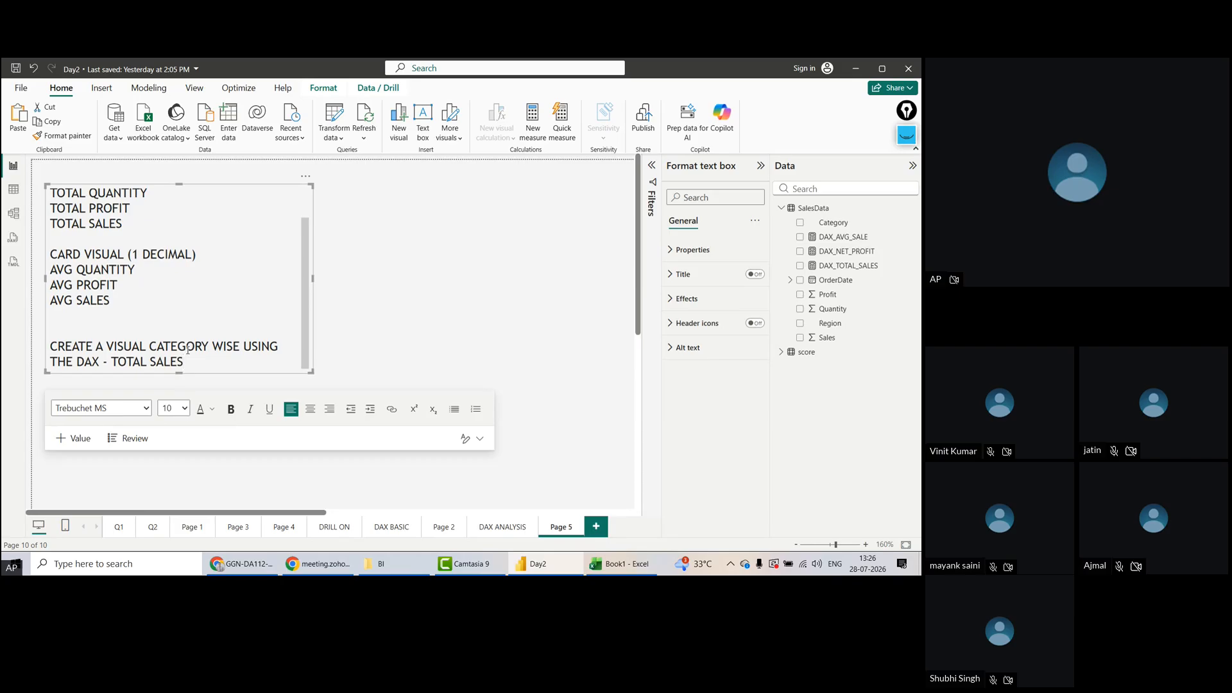
pyautogui.click(484, 294)
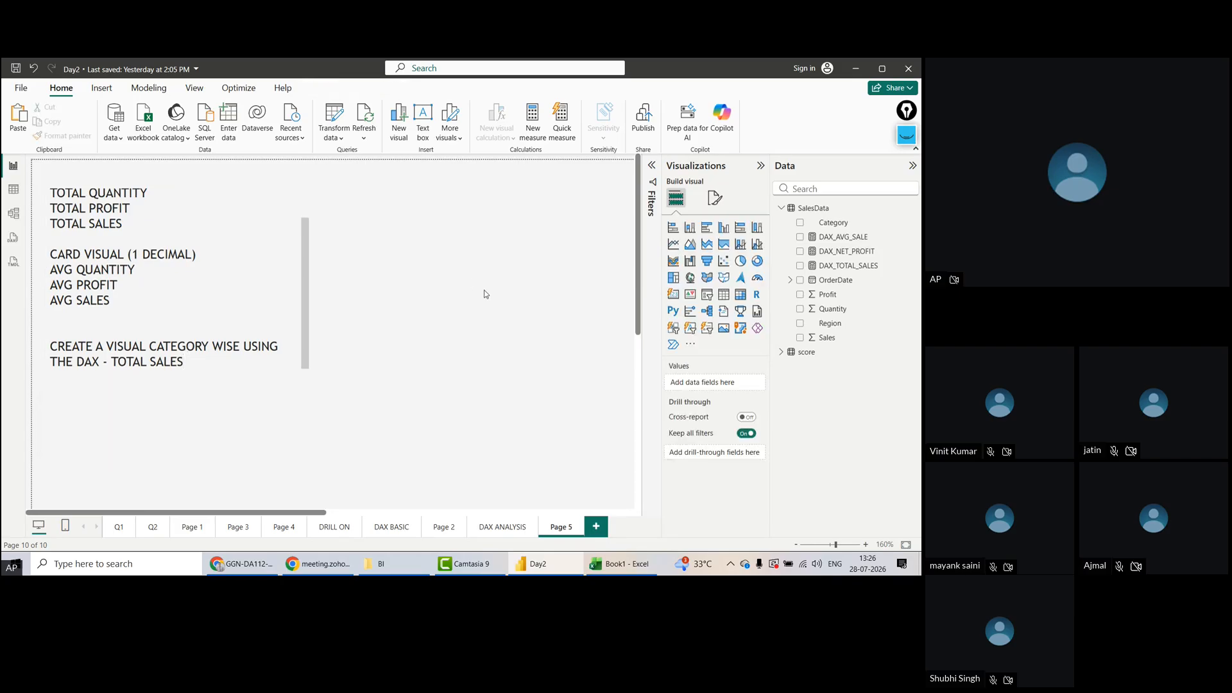
# Rename the new report page to EXERCISE 5
pyautogui.doubleClick(563, 526)
pyautogui.doubleClick(565, 527)
pyautogui.write('EXERC')
pyautogui.write('ISE')
pyautogui.write(' 5')
pyautogui.press('Return')
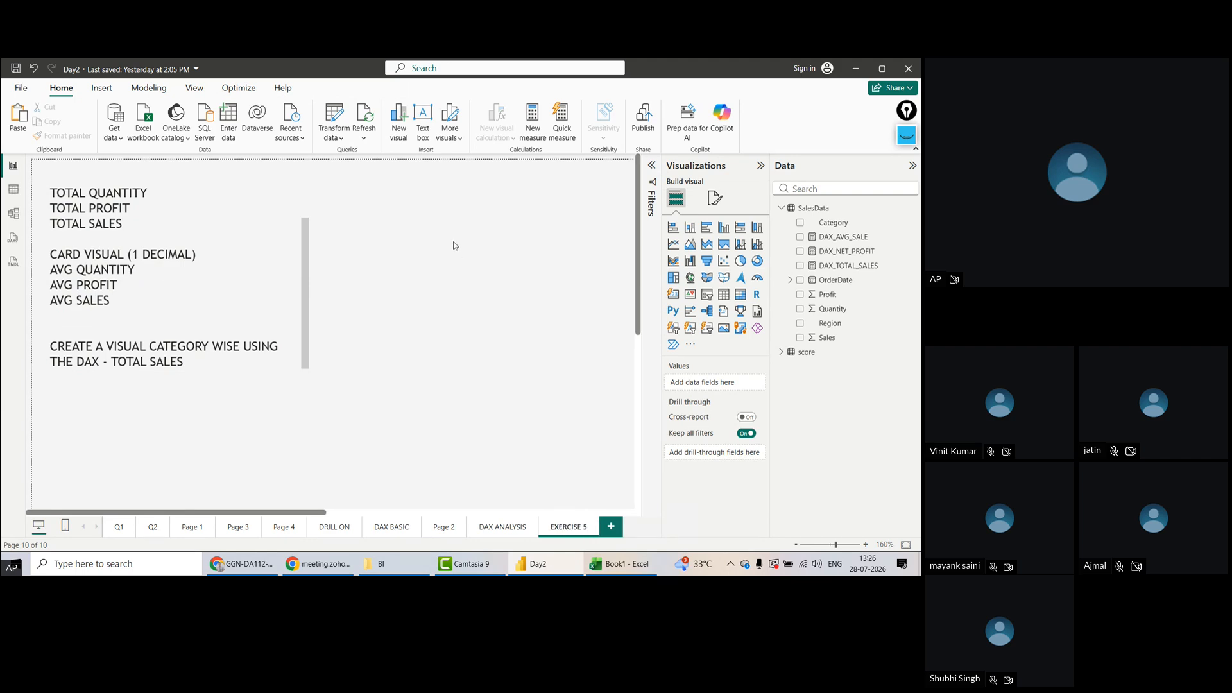